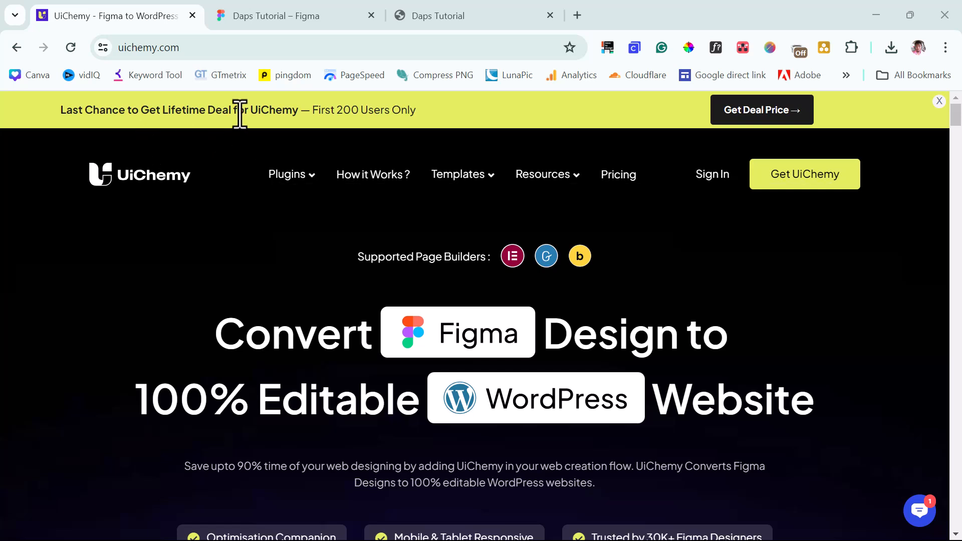
pyautogui.moveTo(162, 111); pyautogui.dragTo(414, 121)
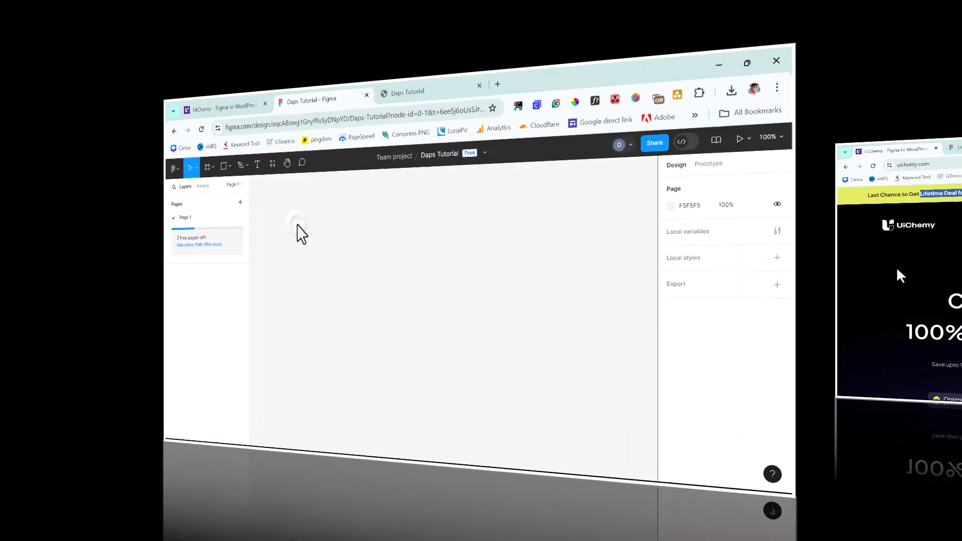
# Launch the UiChemy plugin in the Daps Tutorial Figma file and show its template library
pyautogui.click(253, 203)
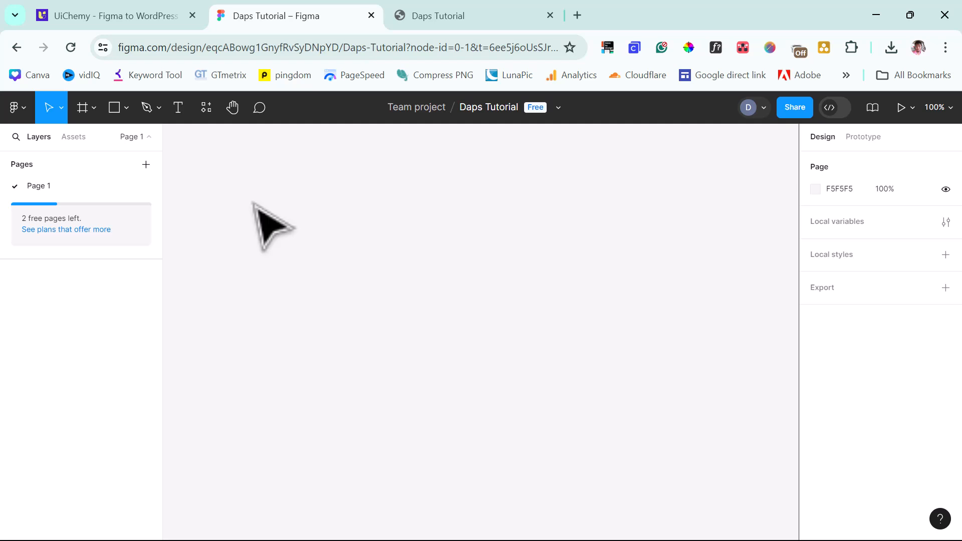
pyautogui.hotkey('shift', 'i')
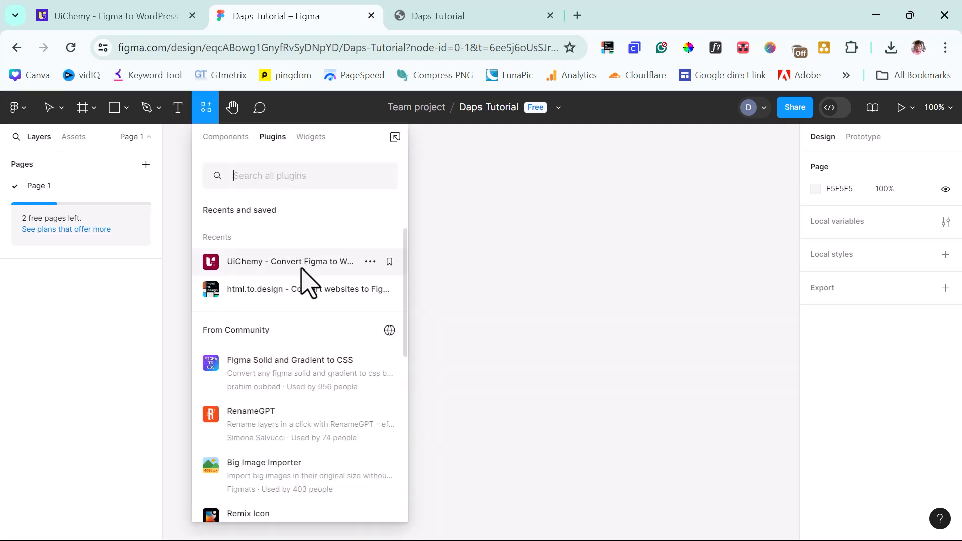
pyautogui.click(294, 270)
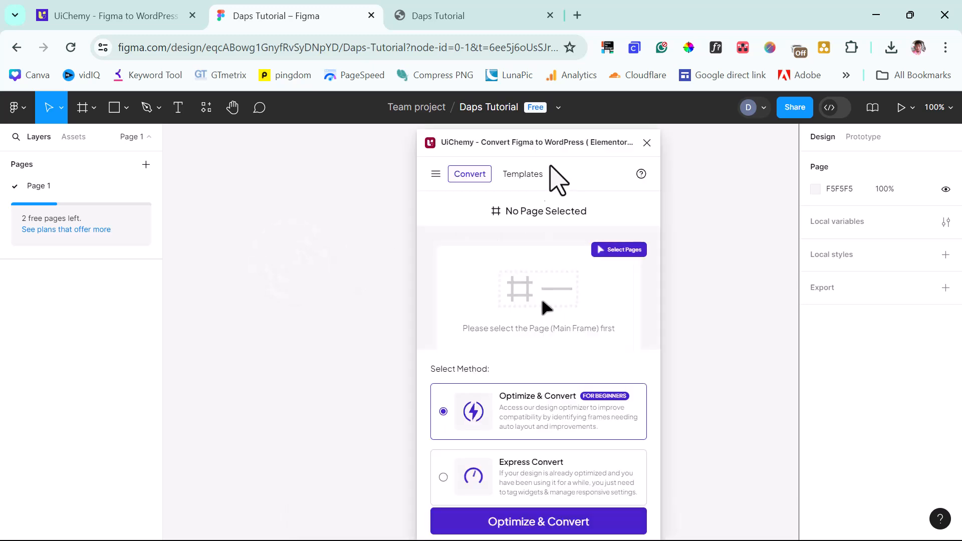
pyautogui.click(521, 176)
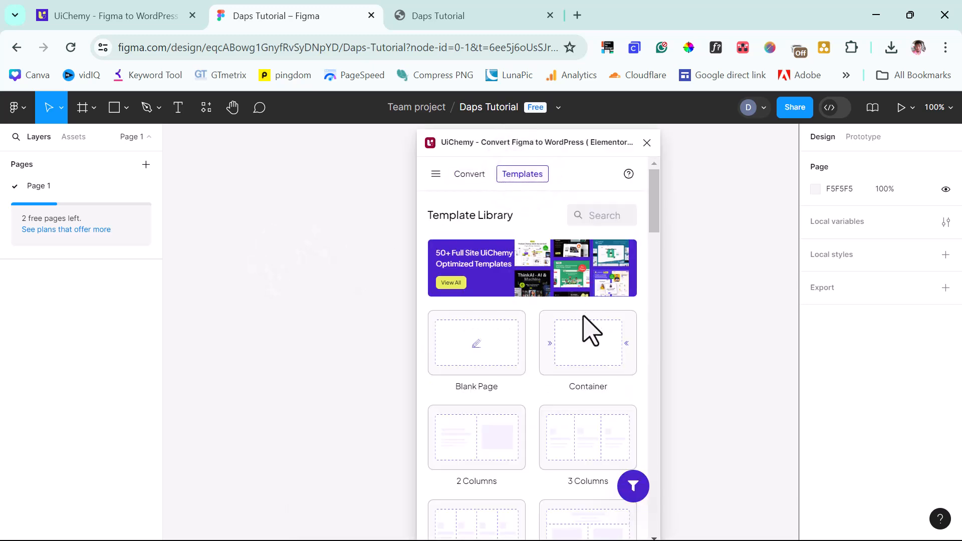
# Browse the plugin's template library and the full-site templates on the UiChemy website
pyautogui.scroll(-12, 584, 316)
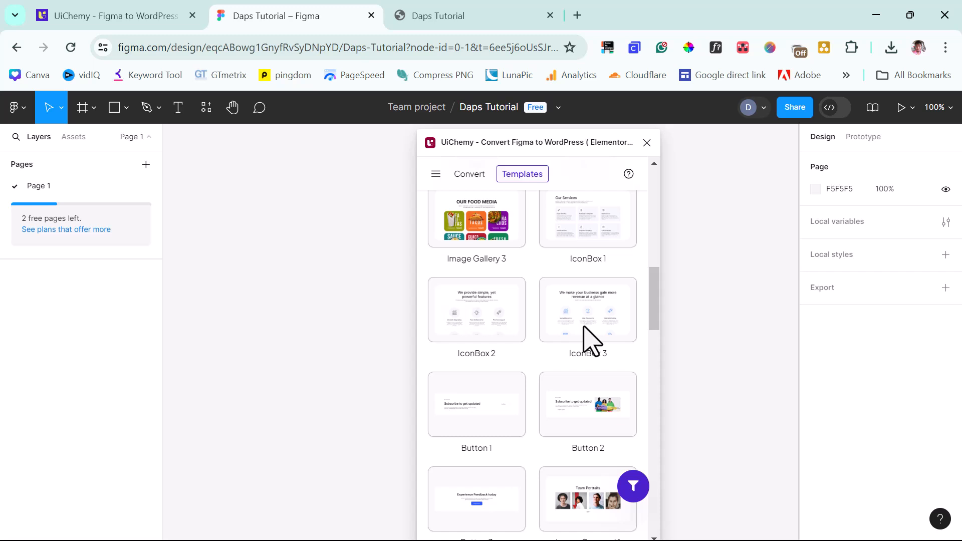
pyautogui.scroll(12, 584, 328)
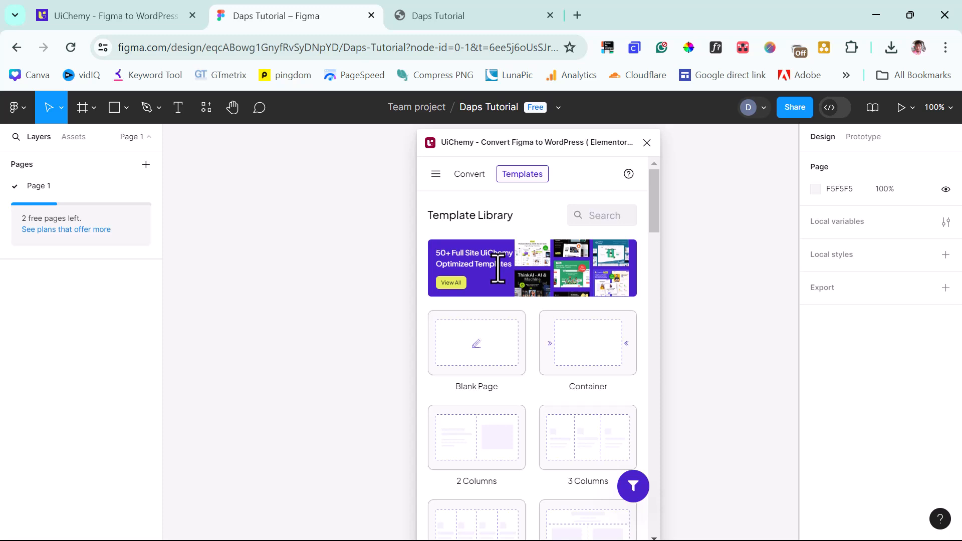
pyautogui.click(451, 283)
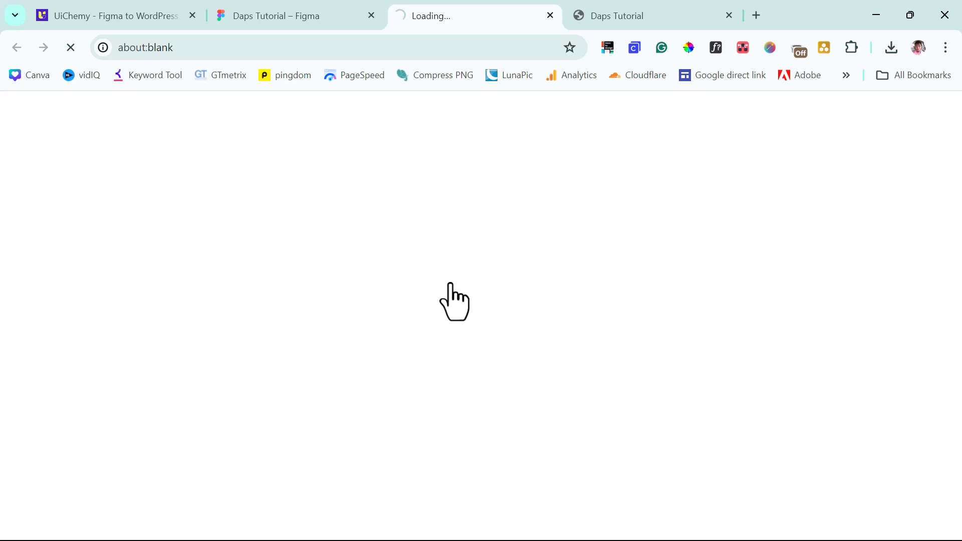
pyautogui.scroll(-4, 627, 333)
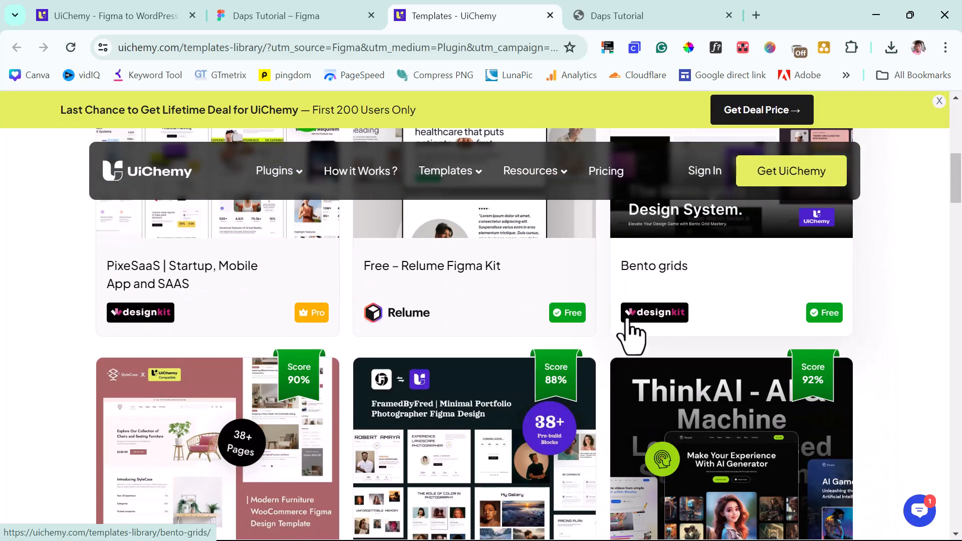
pyautogui.scroll(-4, 628, 323)
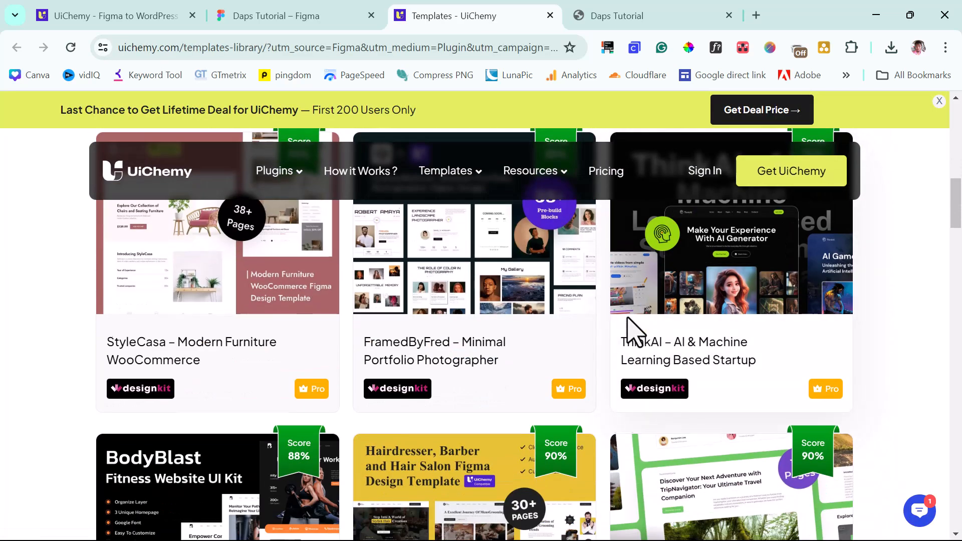
pyautogui.scroll(-4, 628, 319)
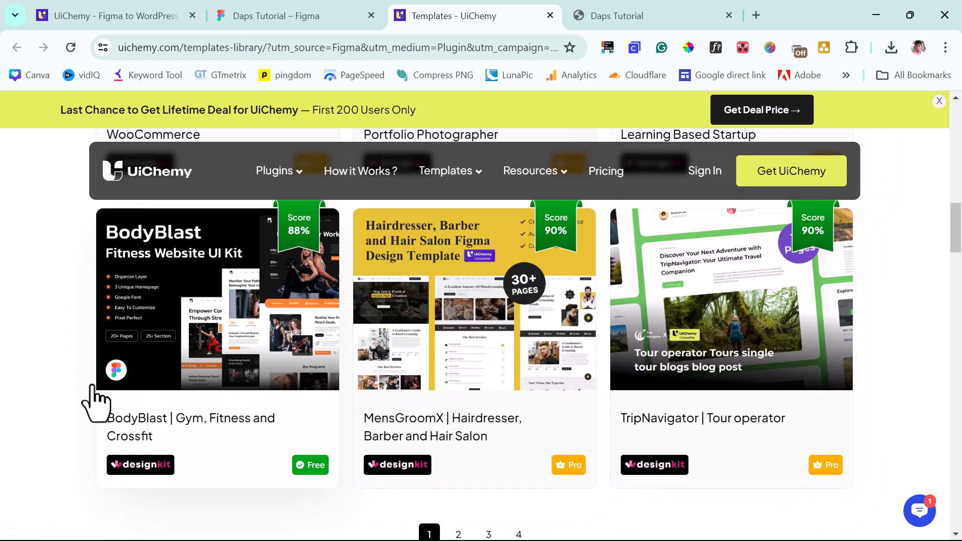
# Open the BodyBlast gym, fitness and crossfit template page and view its preview
pyautogui.click(221, 300)
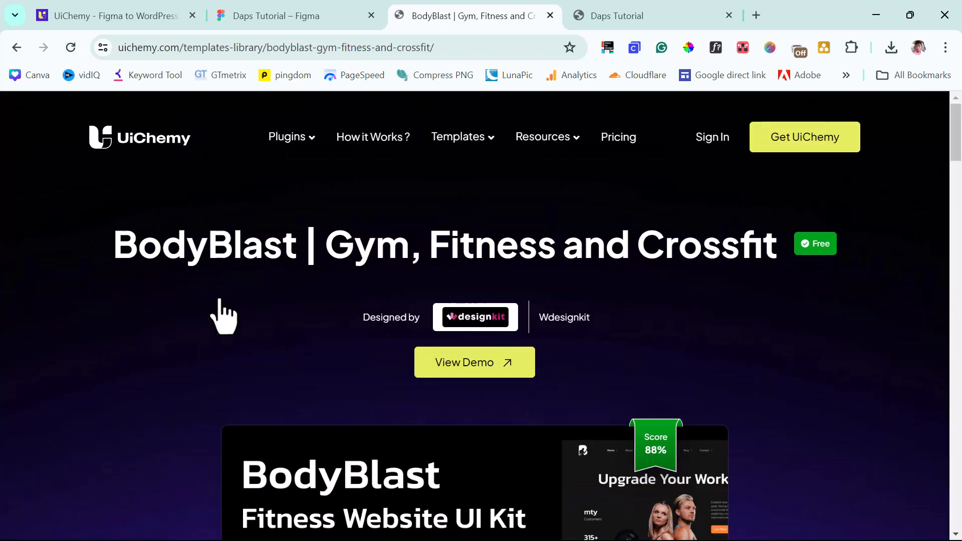
pyautogui.scroll(-5, 907, 391)
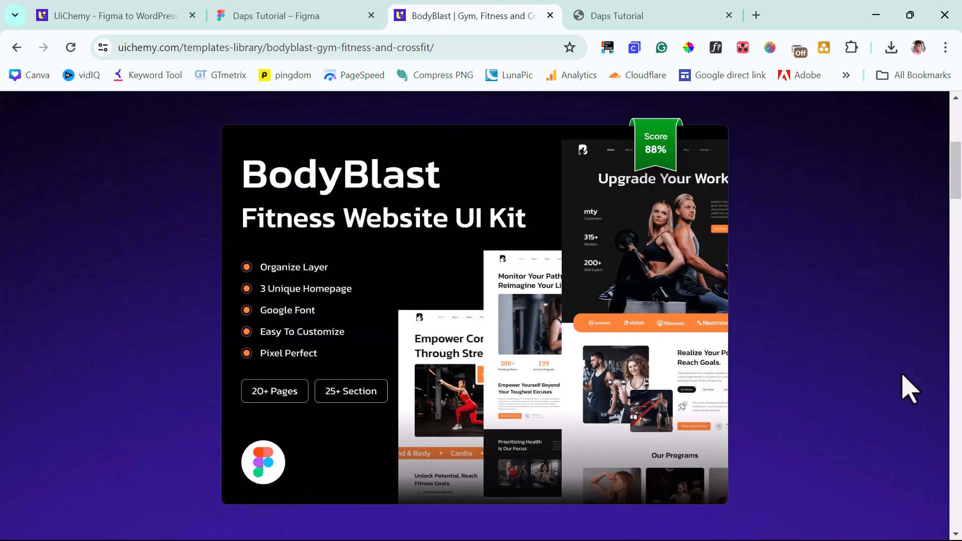
pyautogui.scroll(10, 909, 389)
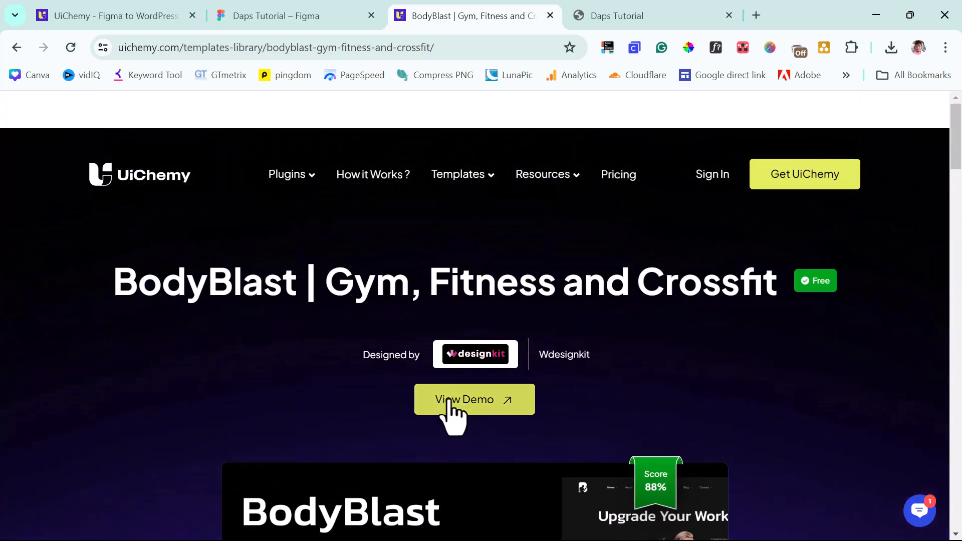
# View the BodyBlast demo page on WDesignKit and read its feature list and Figma file structure
pyautogui.click(450, 401)
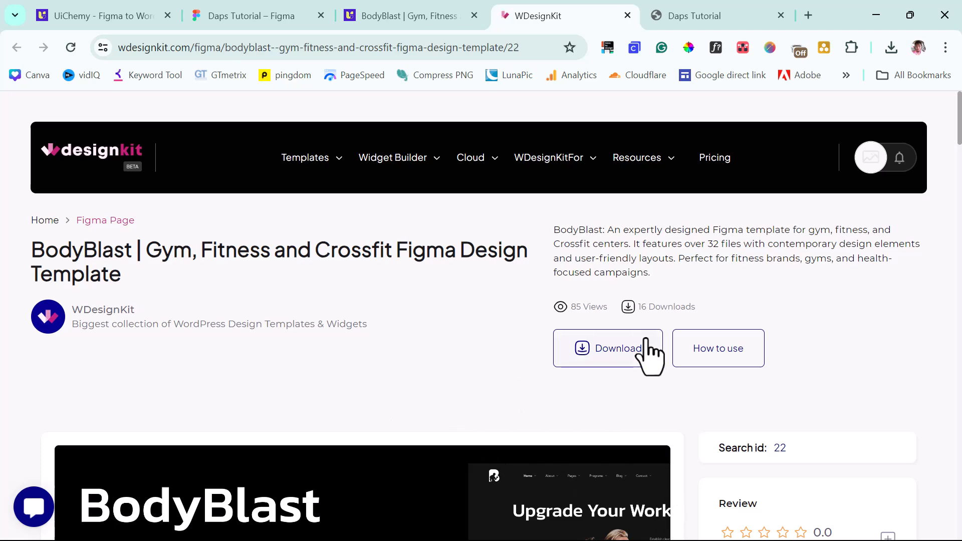
pyautogui.scroll(-3, 537, 366)
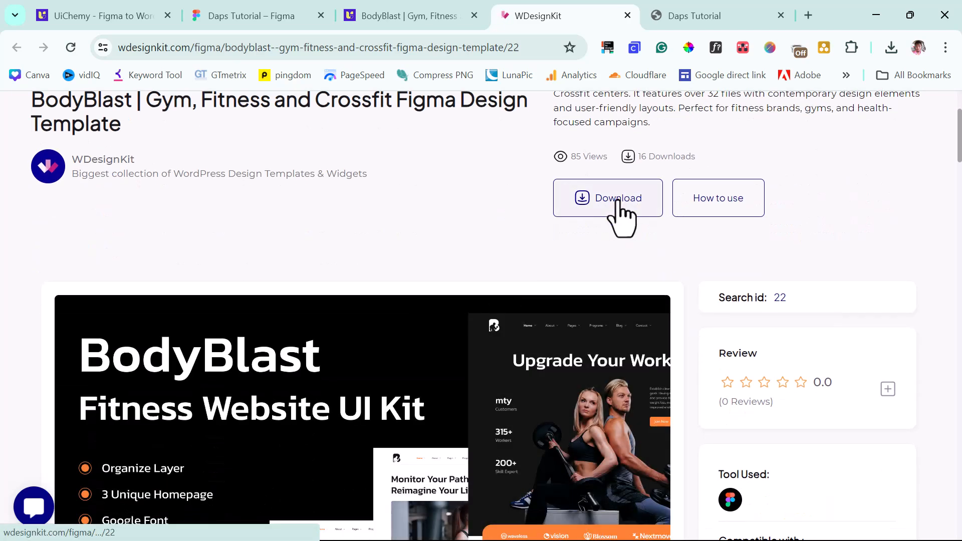
pyautogui.scroll(-6, 627, 221)
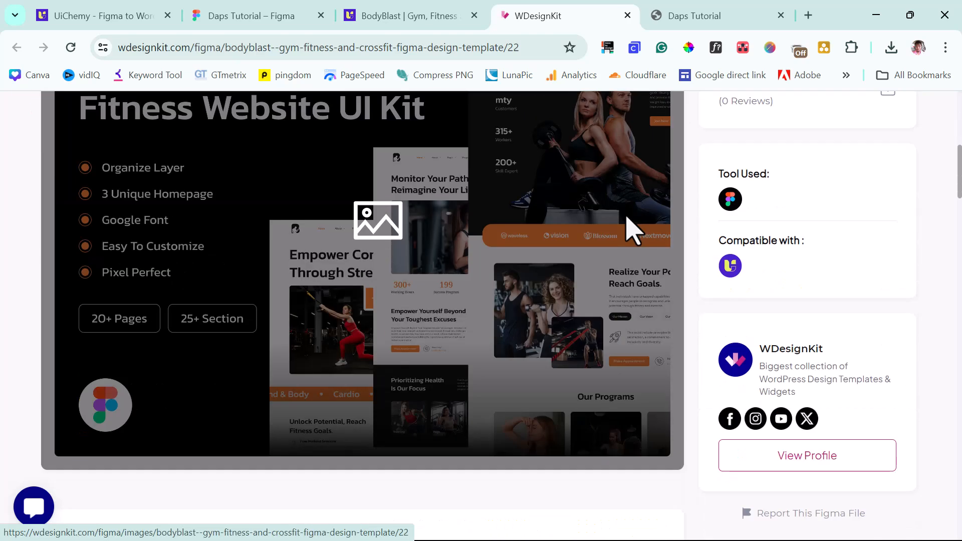
pyautogui.scroll(-7, 632, 229)
pyautogui.scroll(-6, 633, 230)
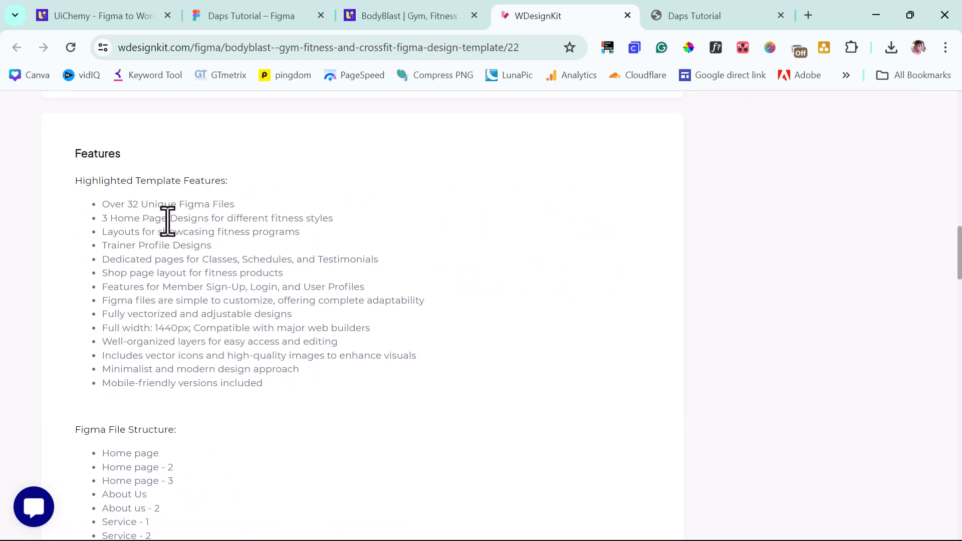
pyautogui.scroll(-1, 216, 249)
pyautogui.scroll(-4, 217, 261)
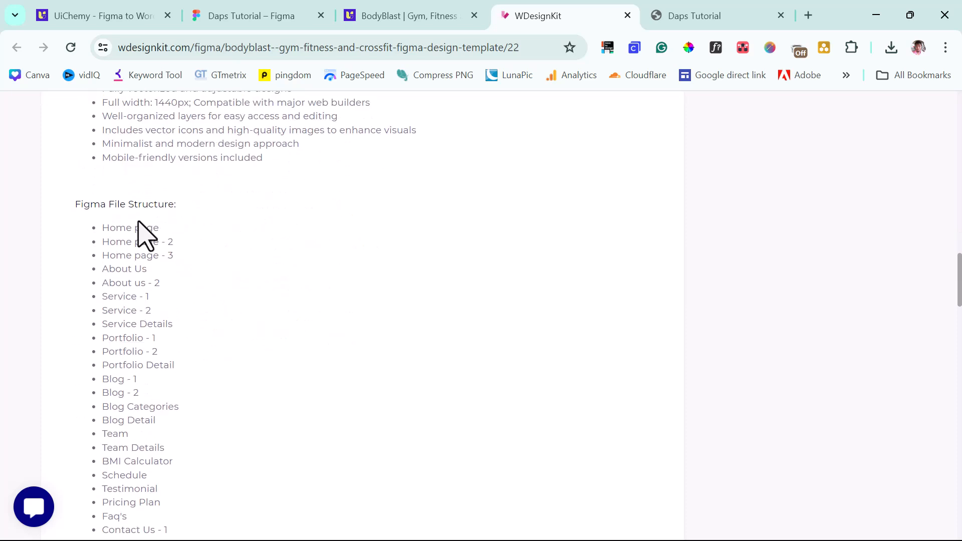
pyautogui.scroll(-1, 140, 226)
pyautogui.scroll(-4, 134, 230)
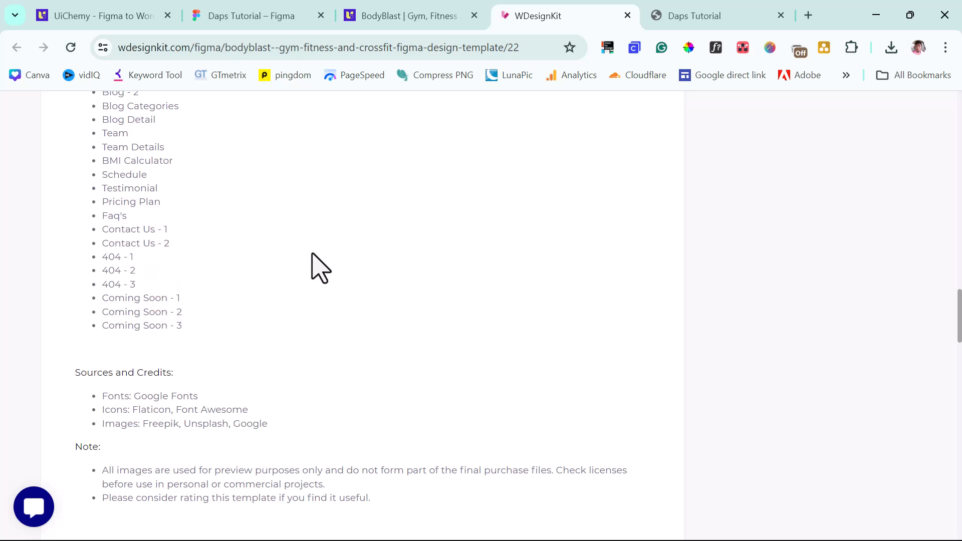
# Check the BodyBlast template's design tool, compatibility and download options on its WDesignKit page
pyautogui.scroll(5, 319, 269)
pyautogui.scroll(14, 319, 269)
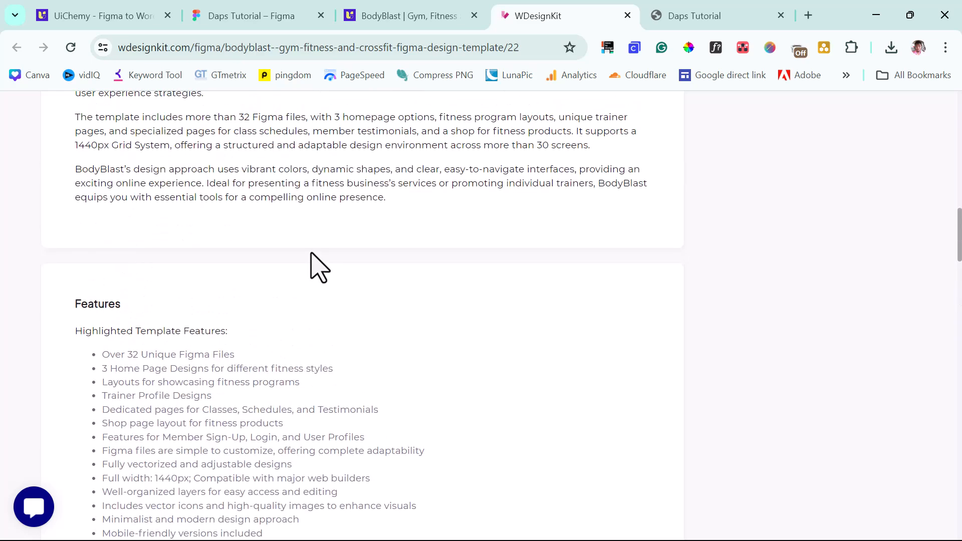
pyautogui.scroll(5, 315, 270)
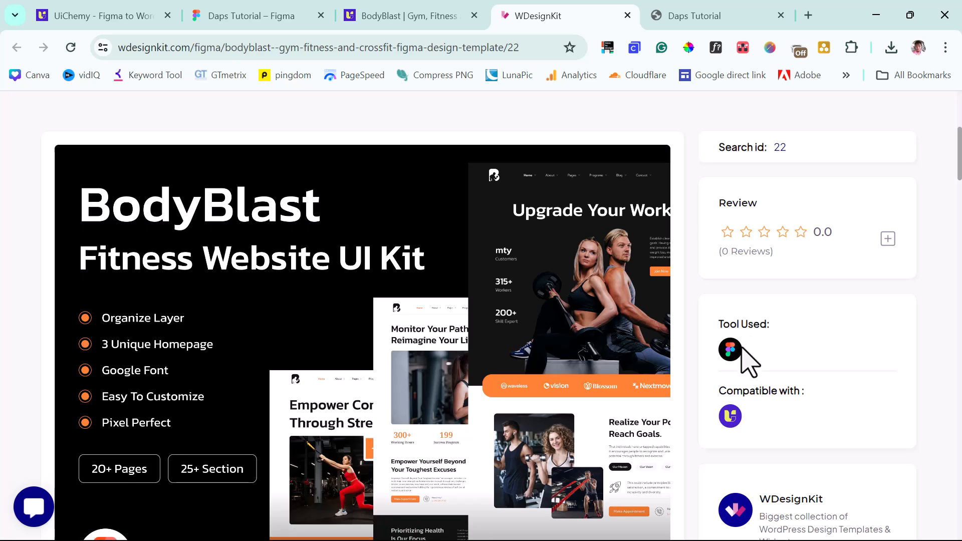
pyautogui.scroll(-1, 740, 366)
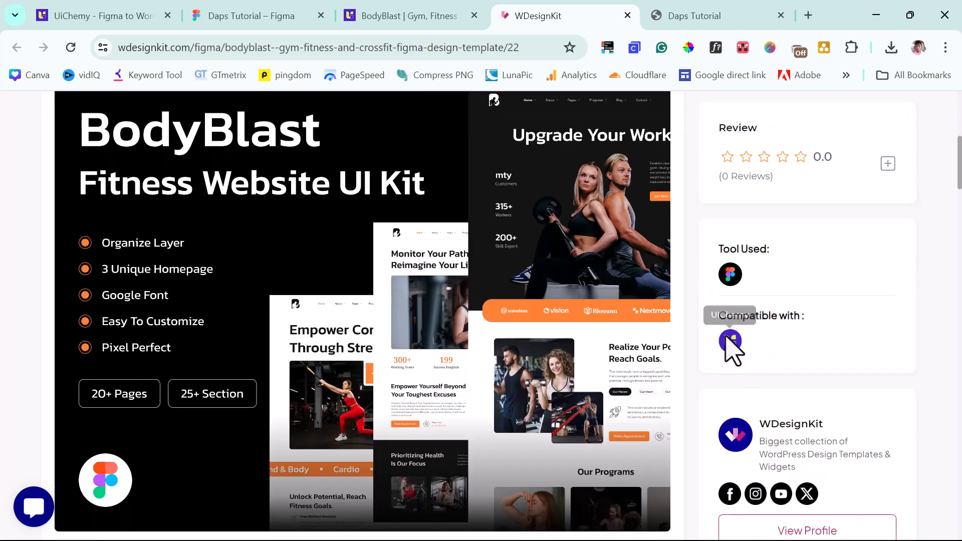
pyautogui.scroll(-3, 730, 341)
pyautogui.scroll(7, 730, 346)
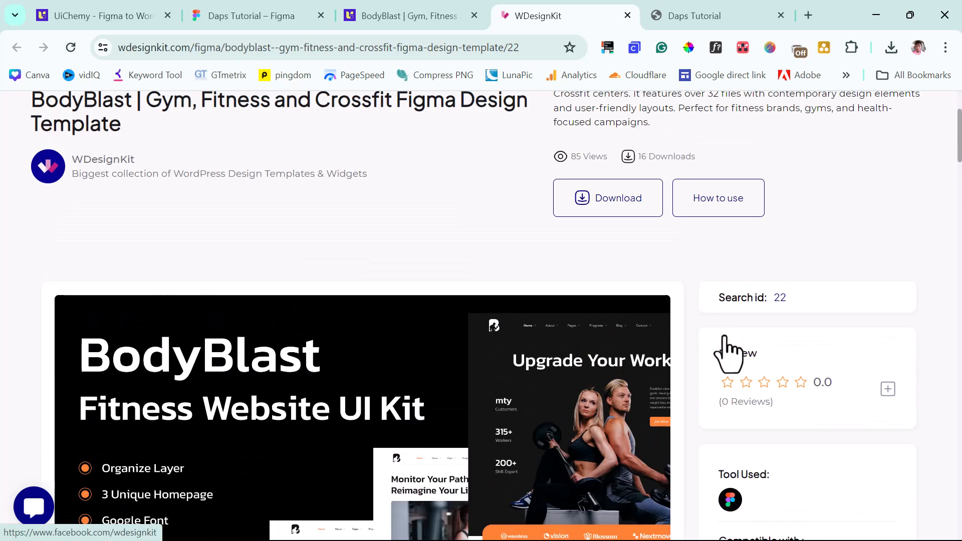
pyautogui.scroll(3, 729, 349)
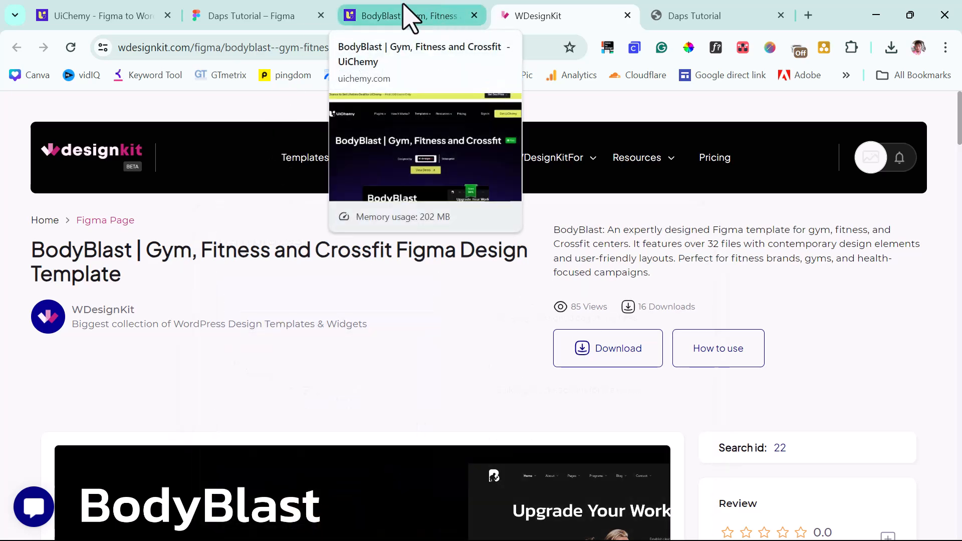
# Return to the Daps Tutorial file in Figma and insert the Rootslive template from the UiChemy library
pyautogui.click(307, 20)
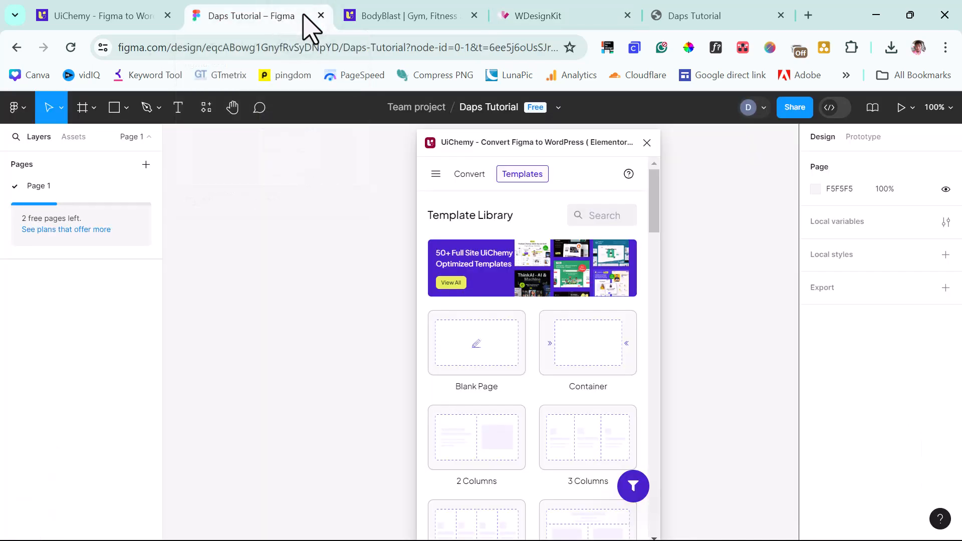
pyautogui.scroll(-6, 597, 296)
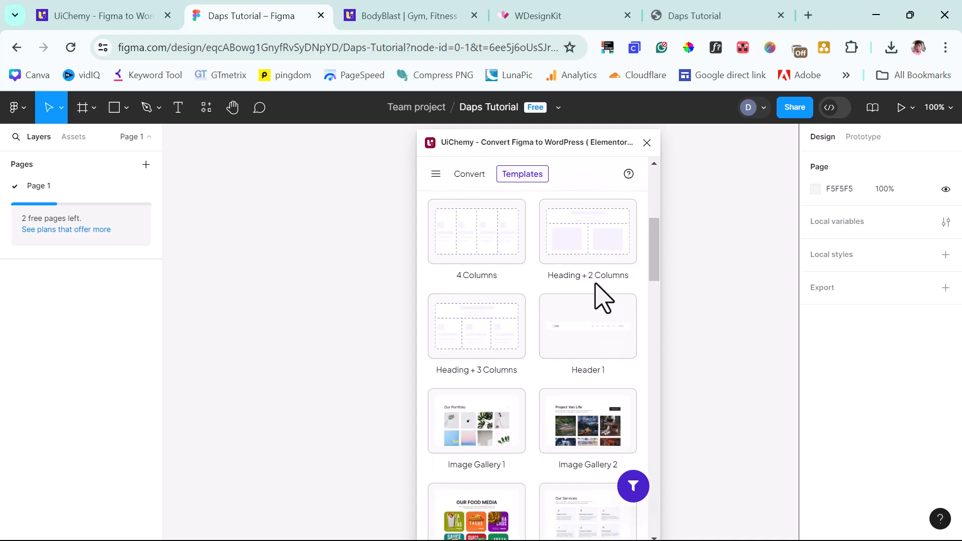
pyautogui.scroll(-5, 602, 299)
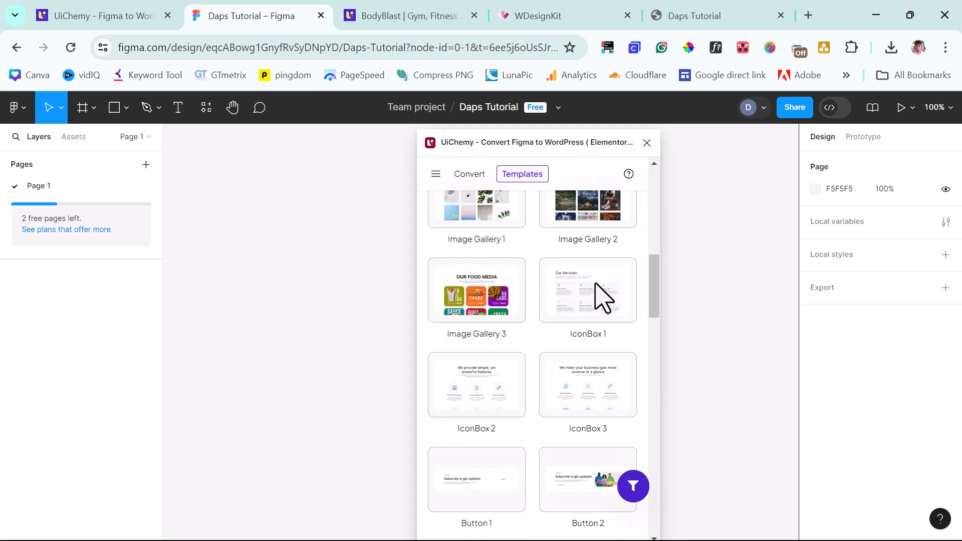
pyautogui.scroll(2, 596, 286)
pyautogui.scroll(-8, 597, 286)
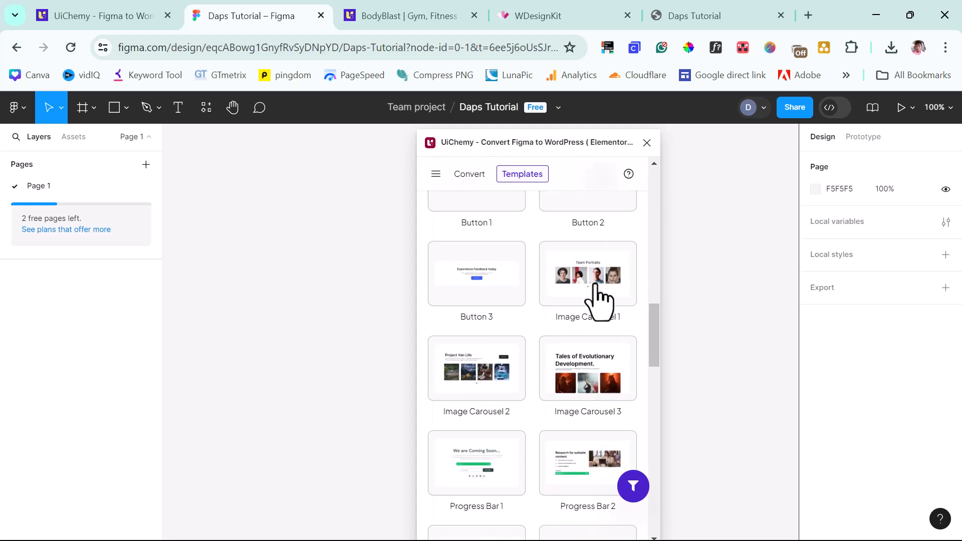
pyautogui.scroll(-2, 600, 302)
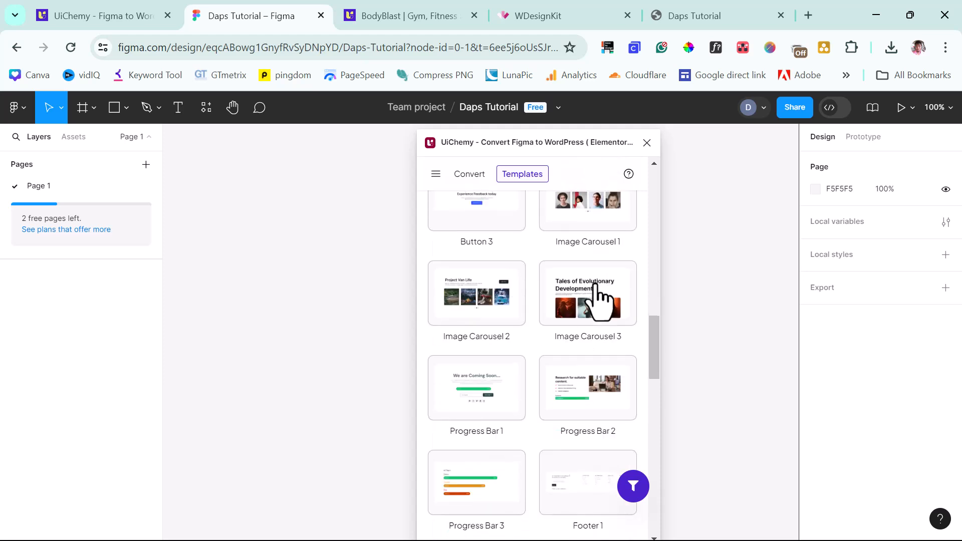
pyautogui.scroll(-8, 599, 301)
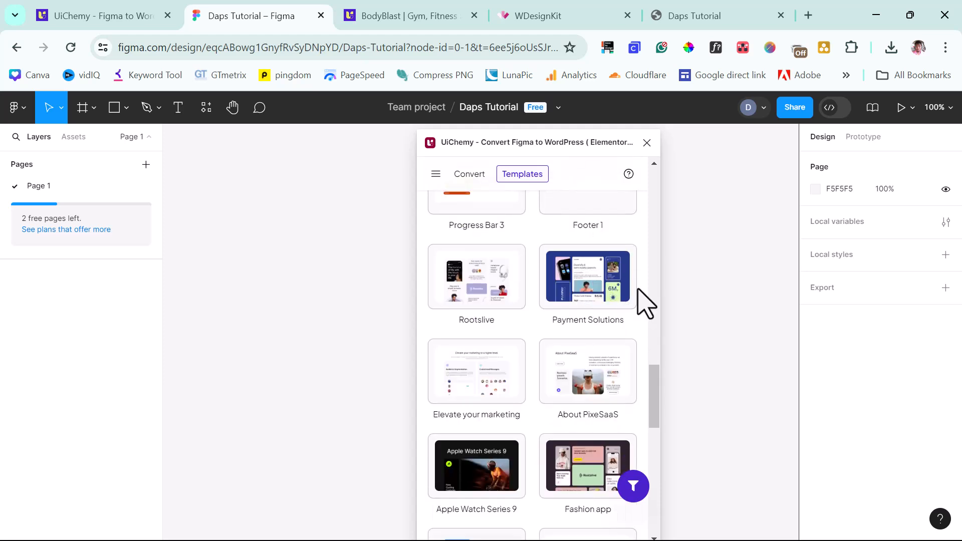
pyautogui.click(471, 280)
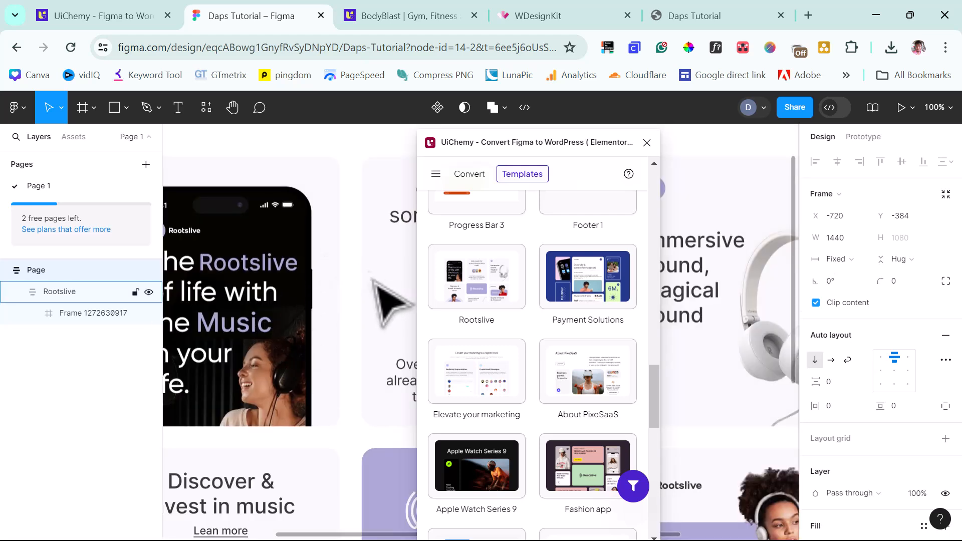
# Zoom the canvas to fit the Rootslive page and move the UiChemy window off the design
pyautogui.click(938, 106)
pyautogui.click(841, 209)
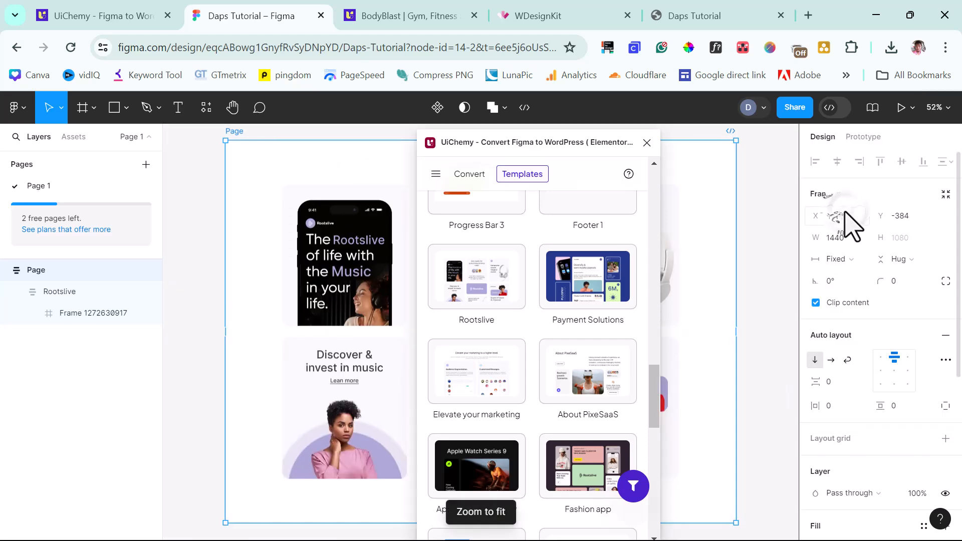
pyautogui.moveTo(506, 143); pyautogui.dragTo(809, 139)
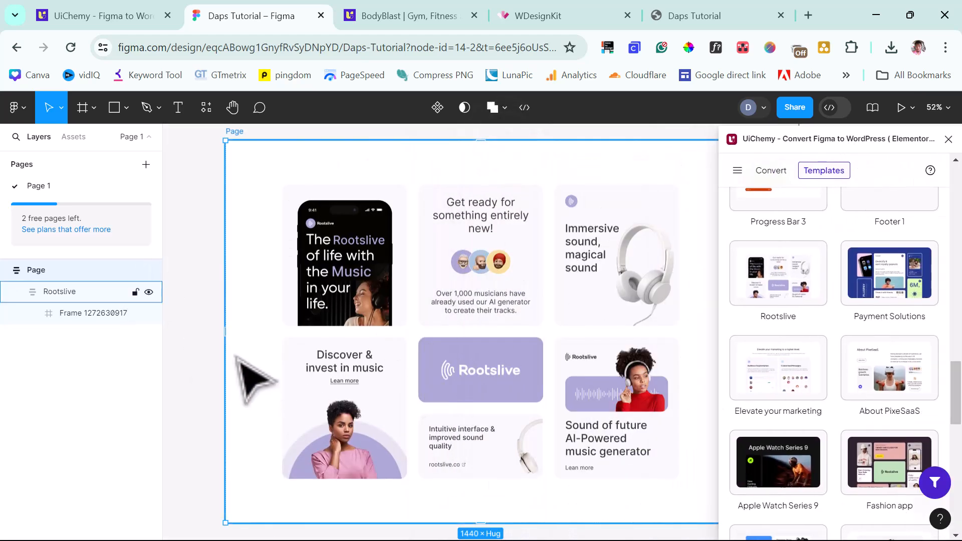
pyautogui.scroll(-5, 237, 357)
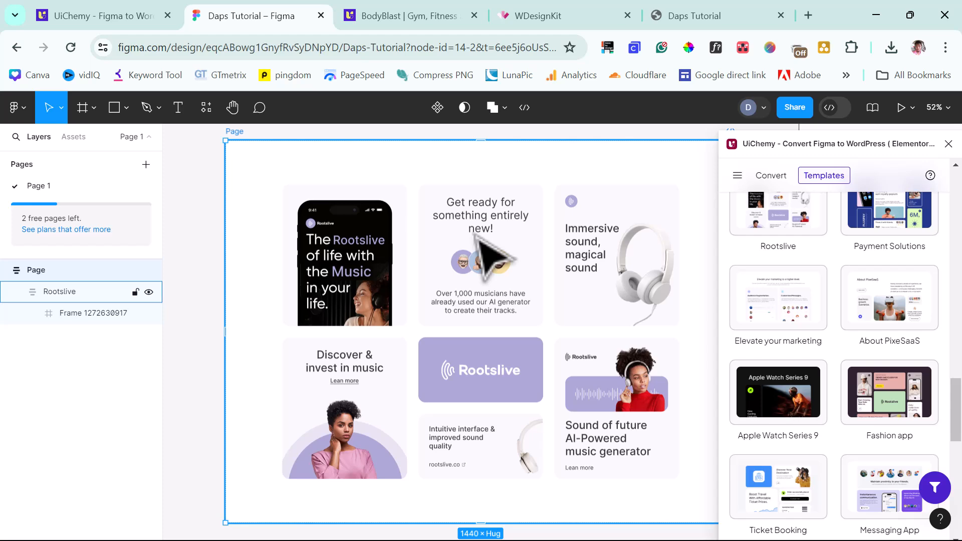
# Open the wordpress.org homepage in a new browser tab
pyautogui.click(808, 15)
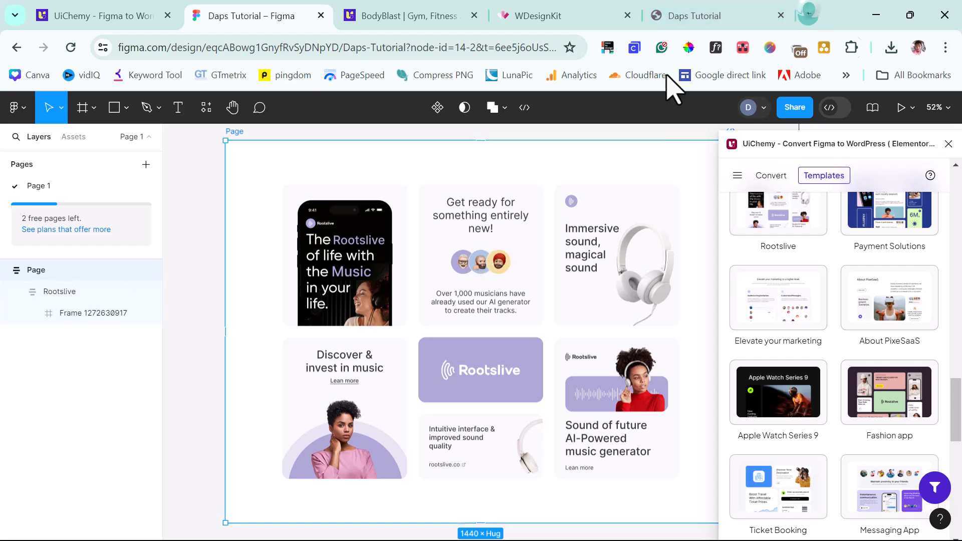
pyautogui.click(432, 46)
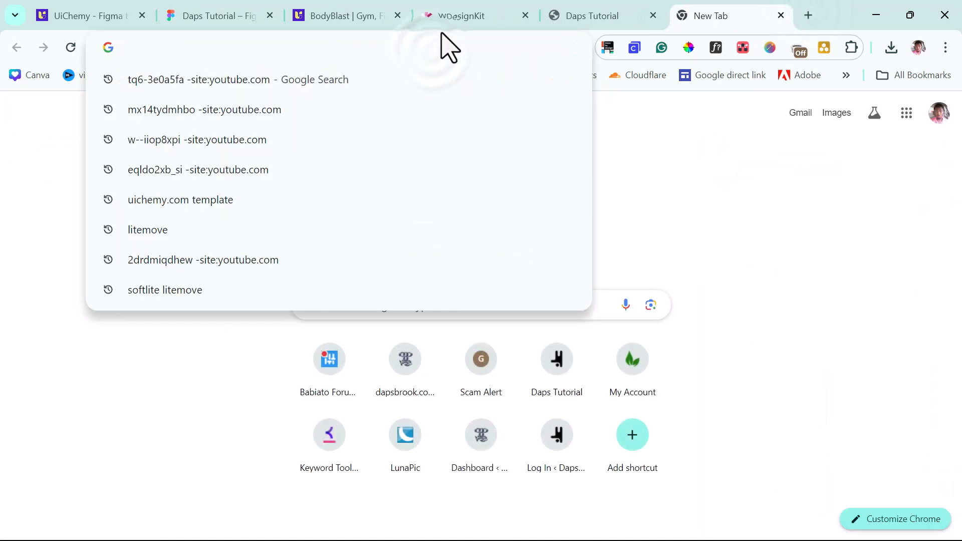
pyautogui.write('w')
pyautogui.press('Return')
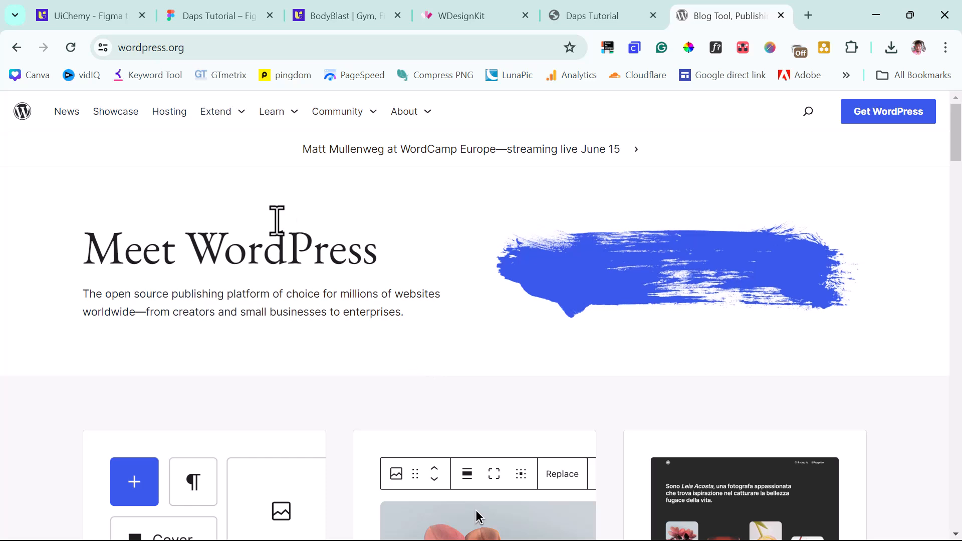
pyautogui.click(181, 16)
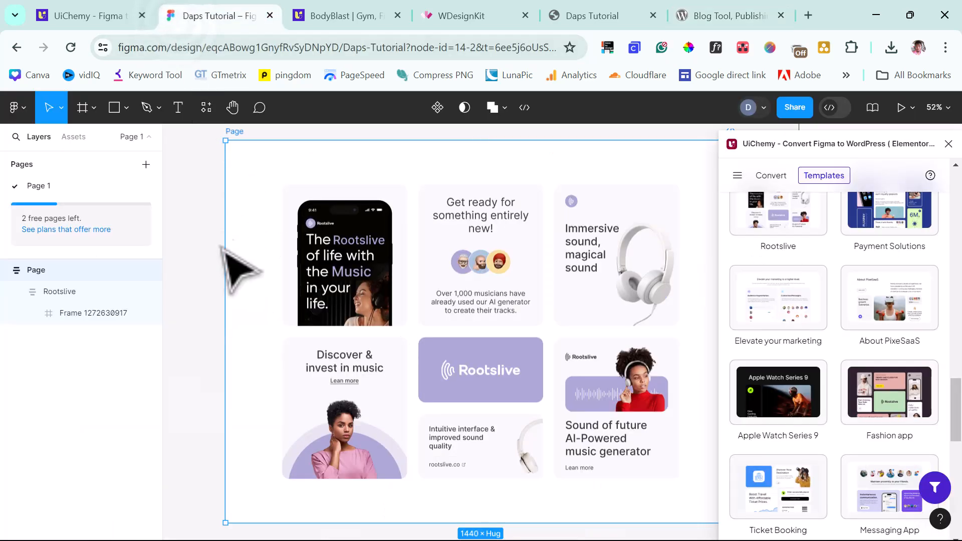
pyautogui.click(205, 114)
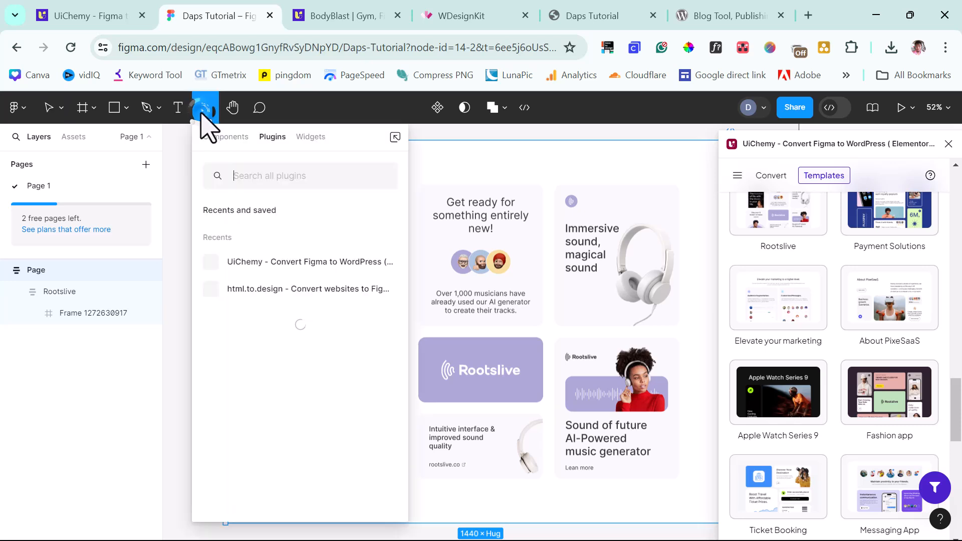
pyautogui.click(291, 289)
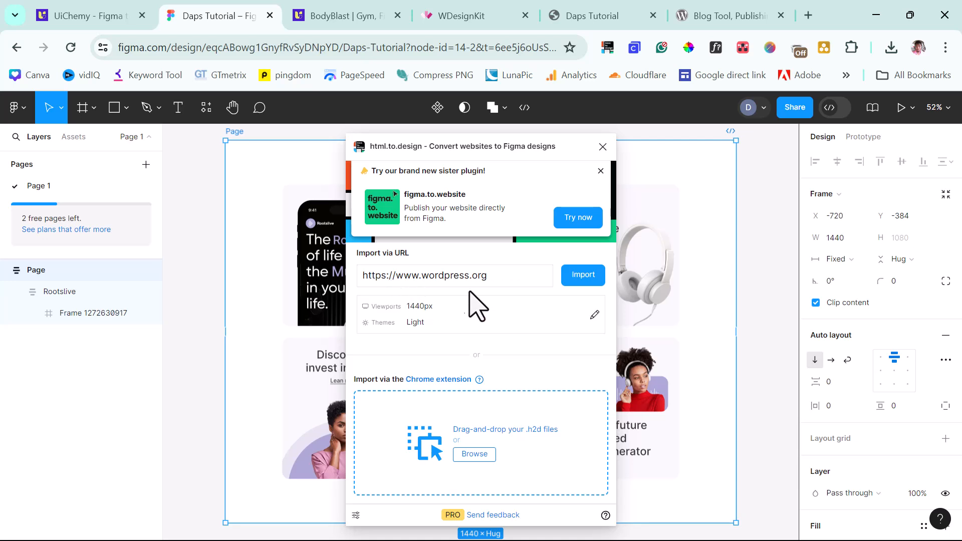
# Check the viewport and theme choices in html.to.design's multi import options without changing them
pyautogui.click(592, 315)
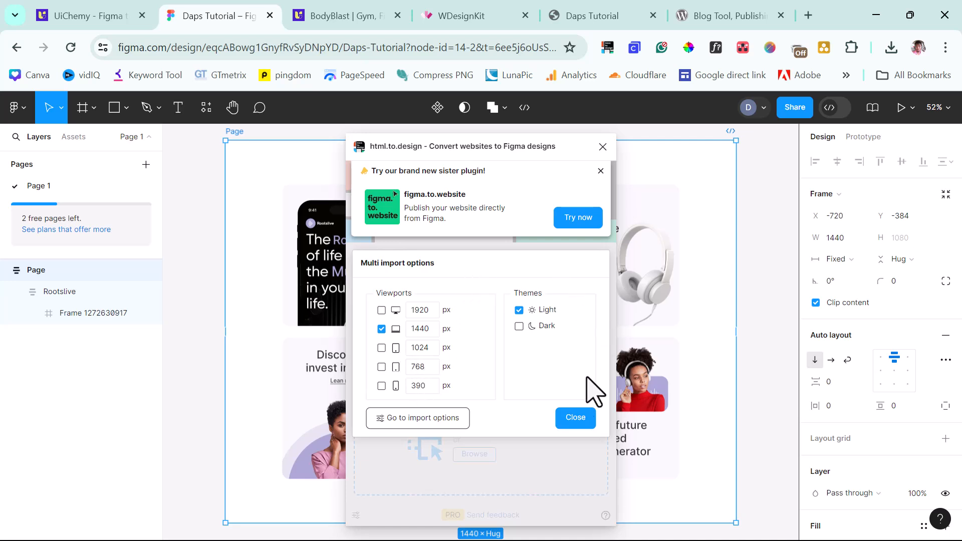
pyautogui.click(575, 418)
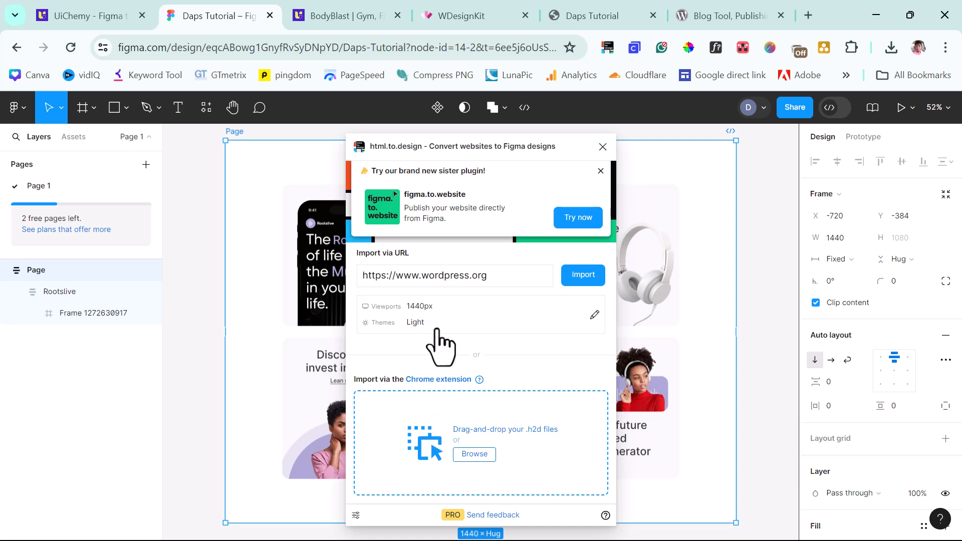
pyautogui.click(454, 312)
pyautogui.click(420, 311)
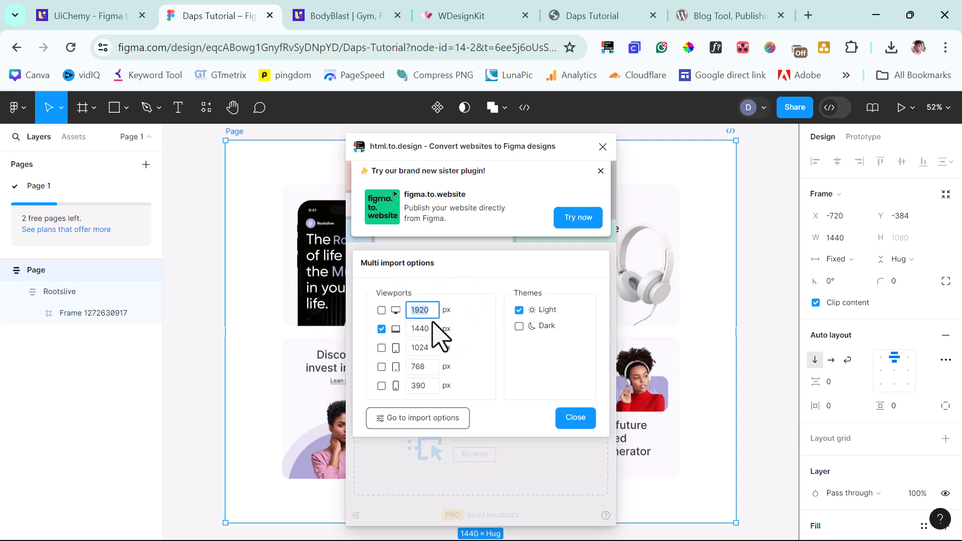
pyautogui.click(580, 451)
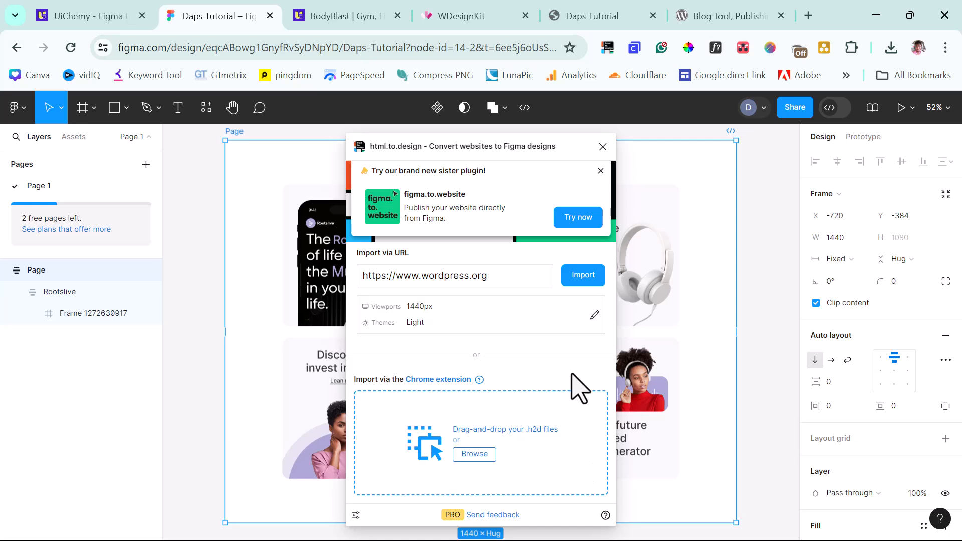
pyautogui.click(582, 277)
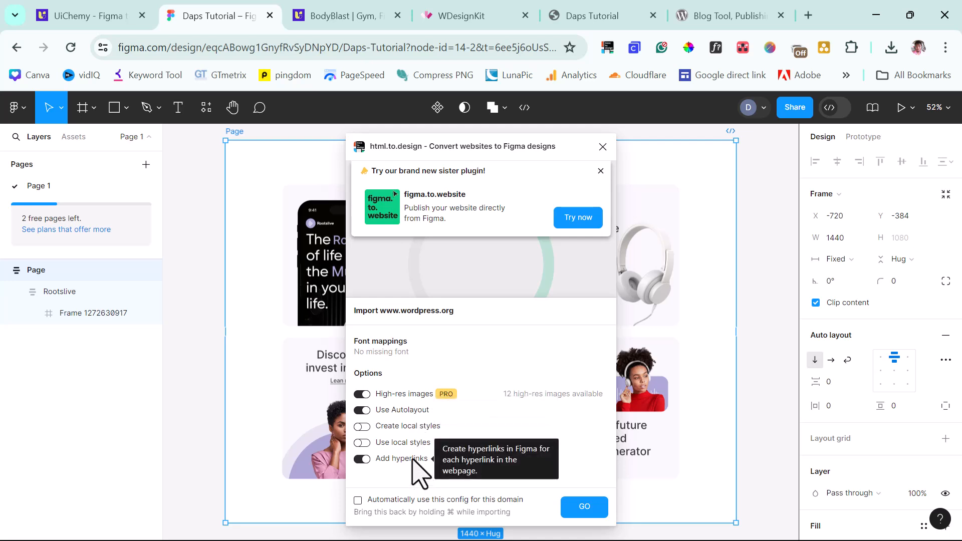
pyautogui.click(585, 513)
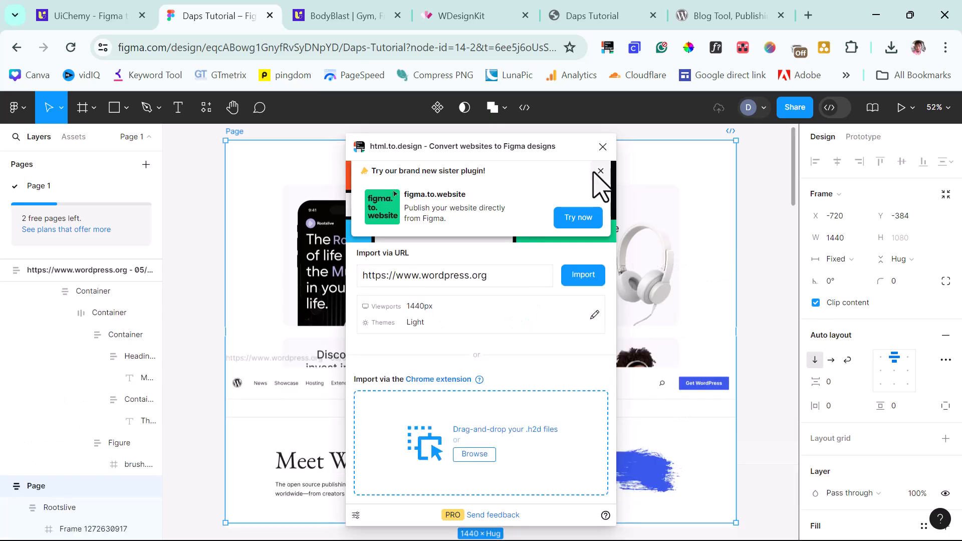
pyautogui.click(604, 146)
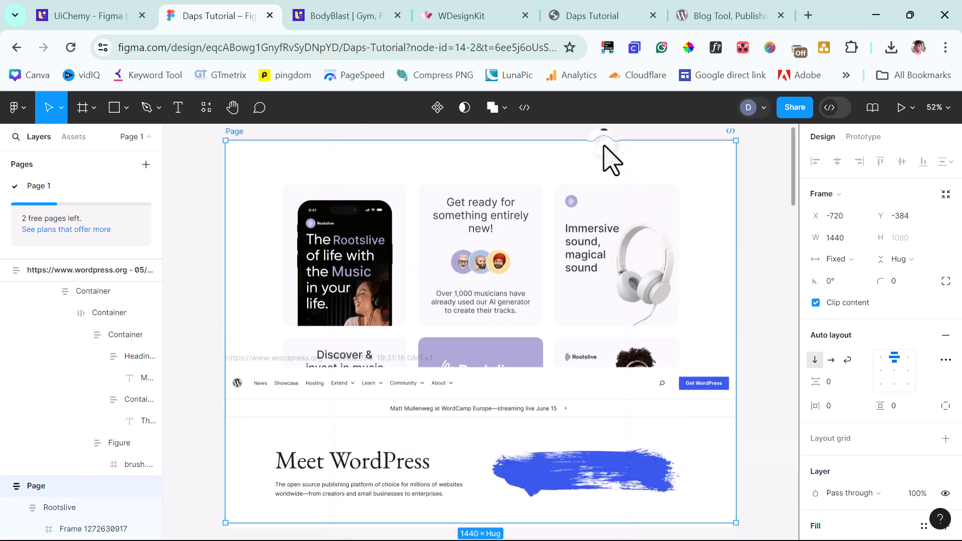
# Move the imported wordpress.org frame below the Rootslive page so the two designs do not overlap
pyautogui.scroll(-6, 782, 313)
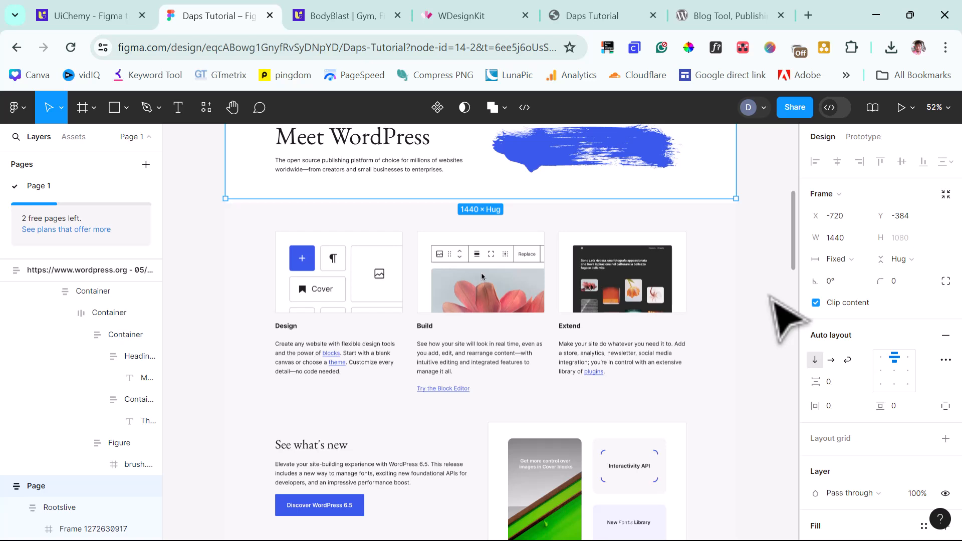
pyautogui.scroll(3, 262, 236)
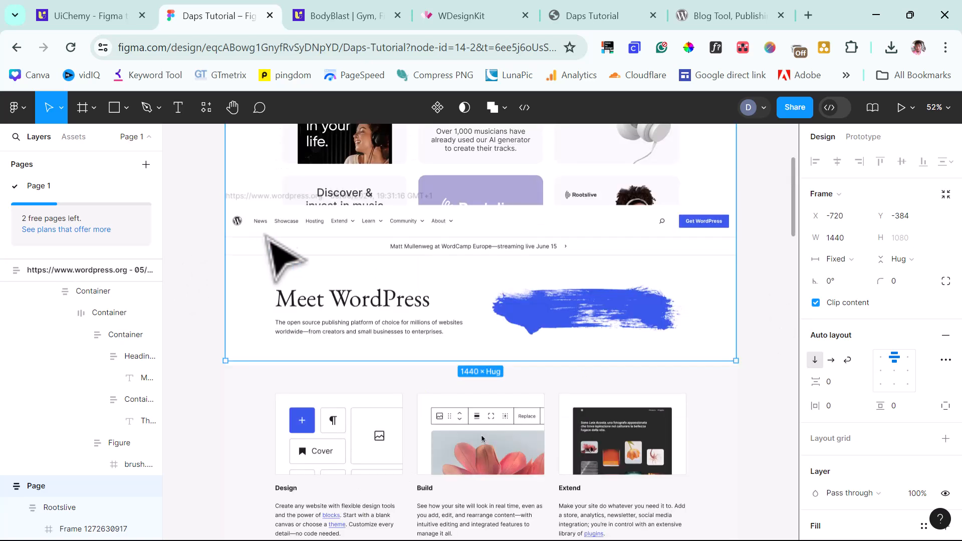
pyautogui.click(261, 198)
pyautogui.moveTo(263, 209); pyautogui.dragTo(264, 421)
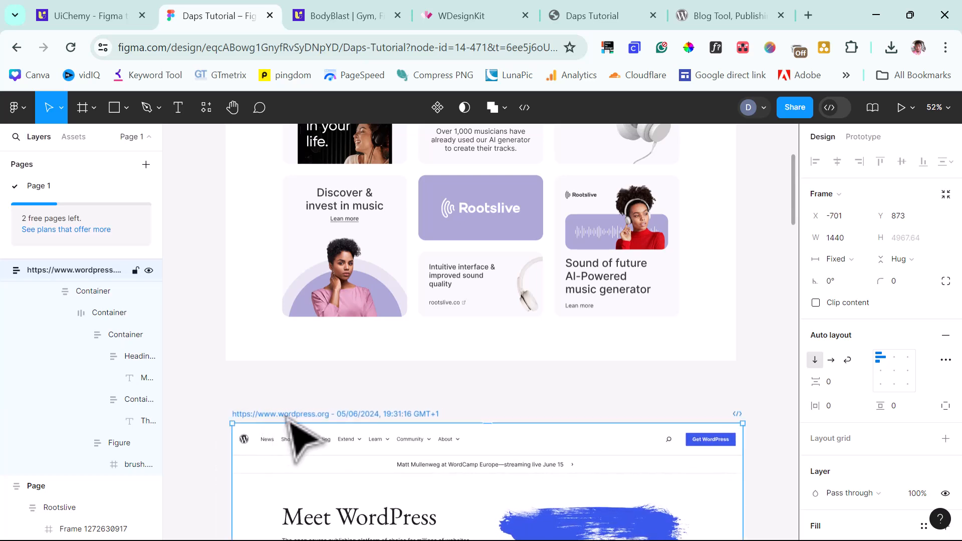
# Rename the imported website frame to "Wordpress"
pyautogui.doubleClick(286, 414)
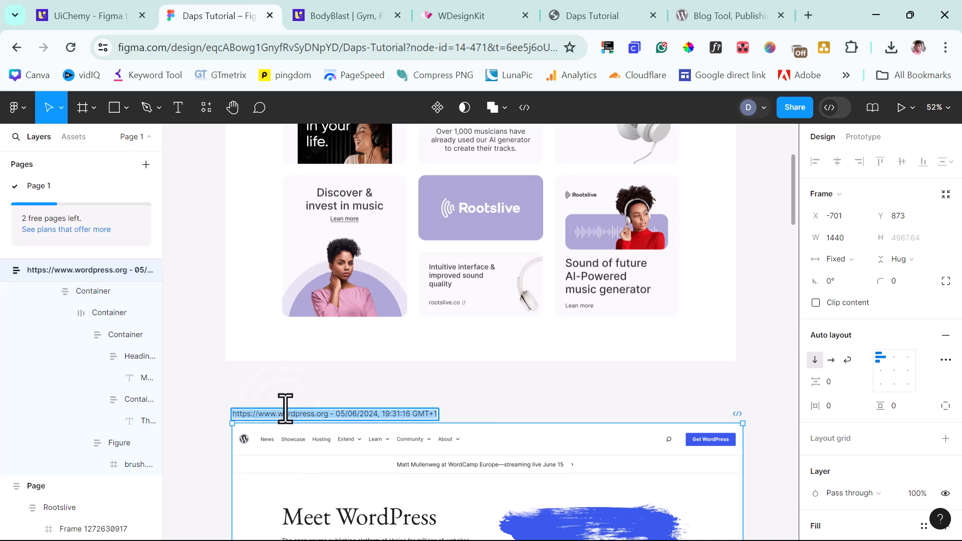
pyautogui.write('Wordpress')
pyautogui.press('Return')
pyautogui.scroll(5, 490, 409)
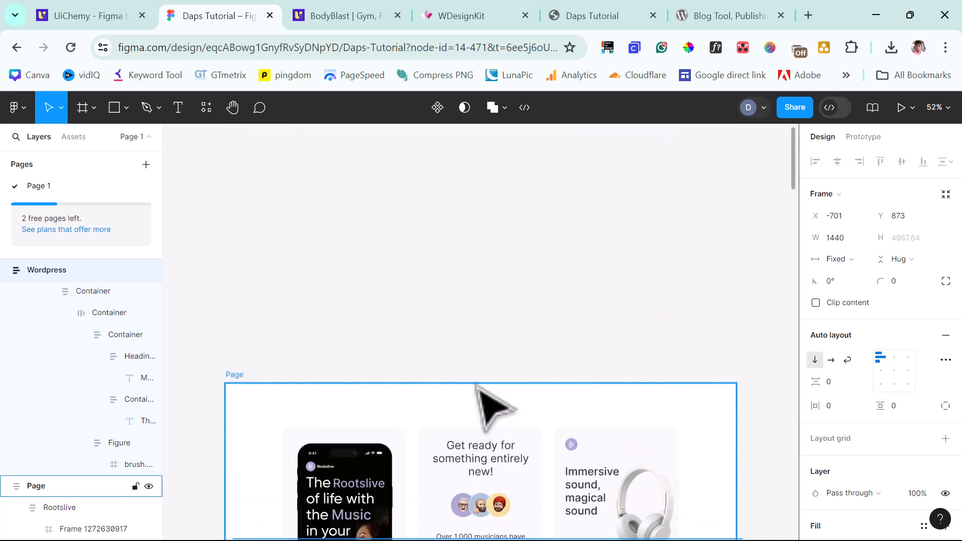
pyautogui.scroll(-10, 461, 366)
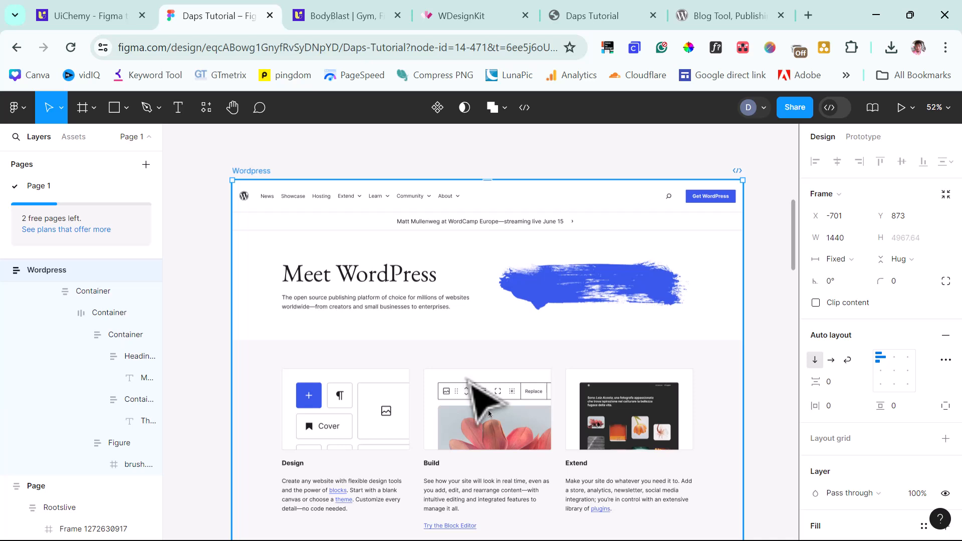
# Run the UiChemy plugin on the Wordpress frame and move its window fully onto the canvas
pyautogui.click(206, 107)
pyautogui.click(270, 290)
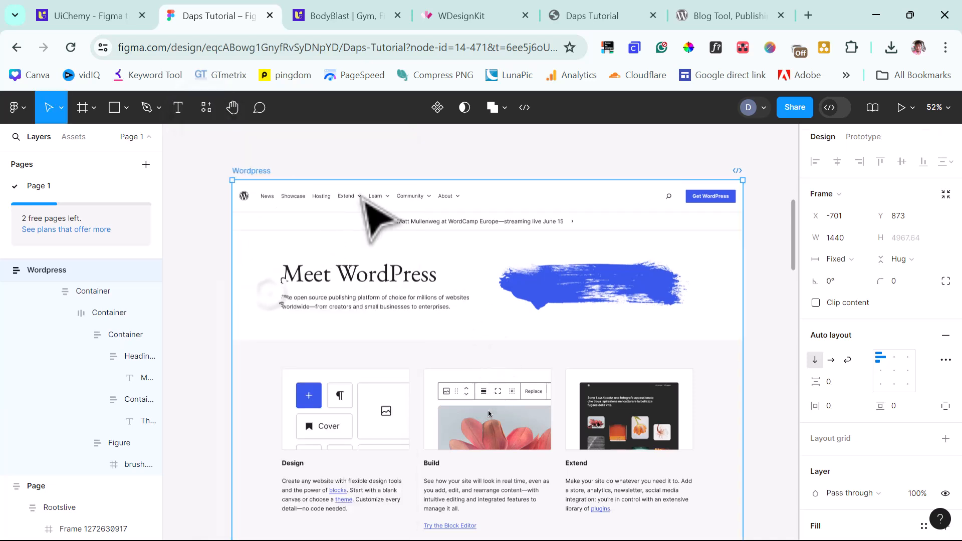
pyautogui.moveTo(795, 150); pyautogui.dragTo(582, 155)
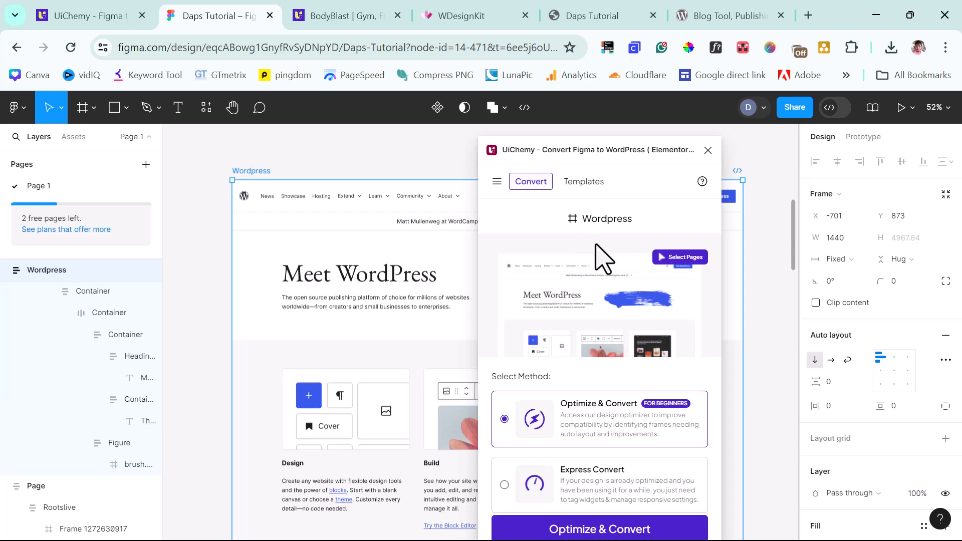
# Select both the Wordpress and Page frames as the pages to convert in UiChemy
pyautogui.click(697, 270)
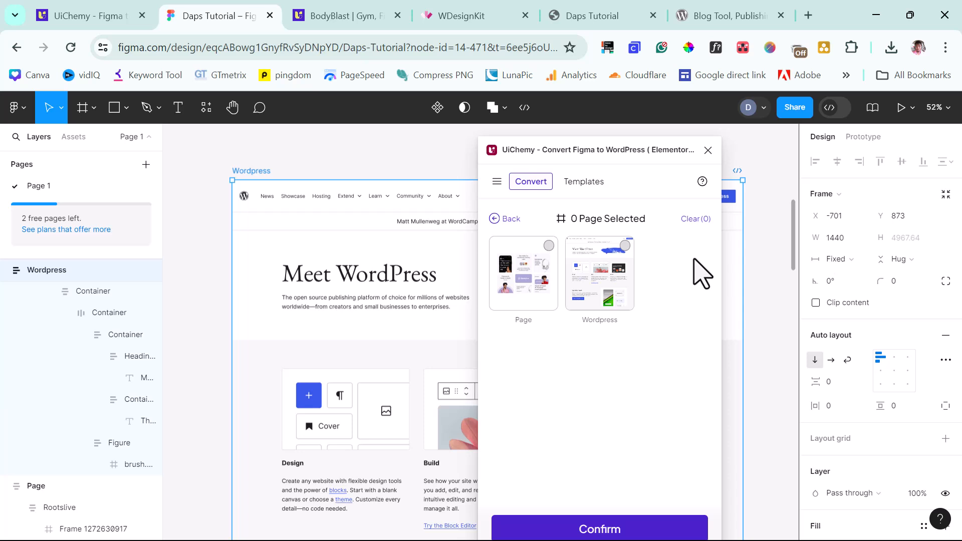
pyautogui.click(624, 246)
pyautogui.click(550, 246)
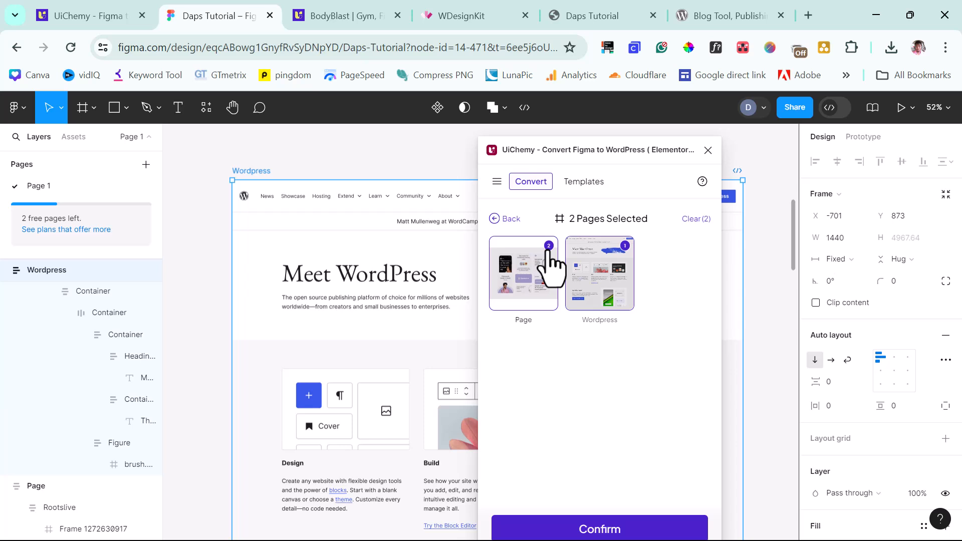
pyautogui.click(602, 529)
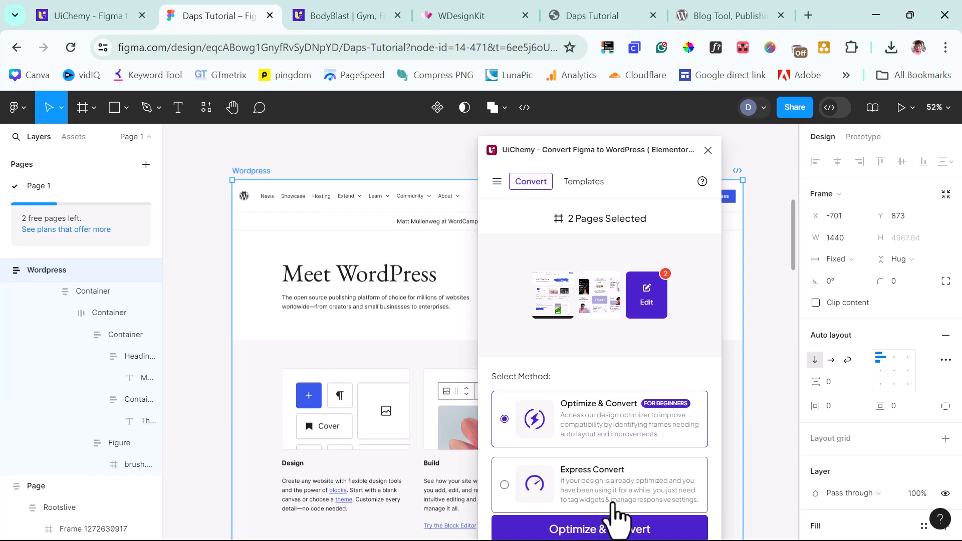
# Proceed with Optimize & Convert and fix all Lock Multi Layer Media issues of the Wordpress page in the Optimization Companion
pyautogui.click(579, 530)
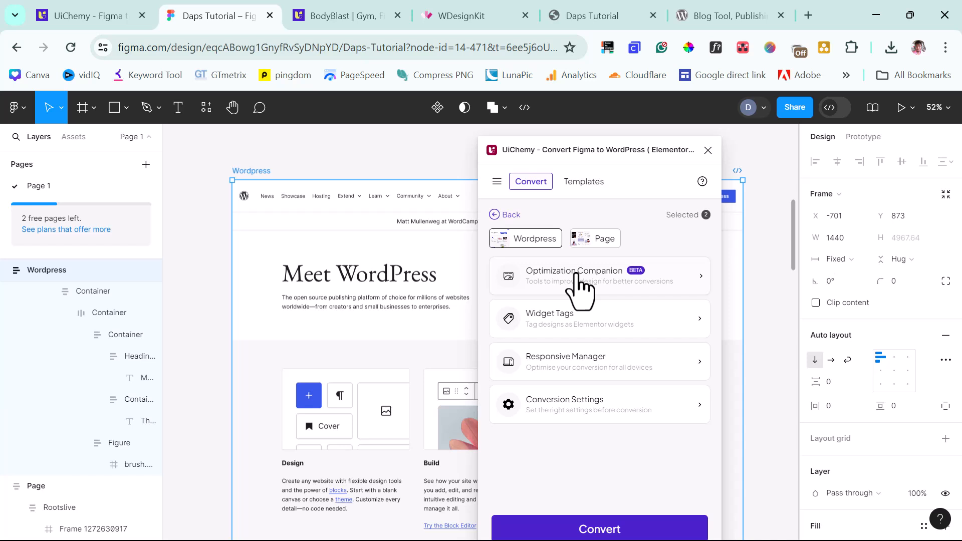
pyautogui.click(561, 276)
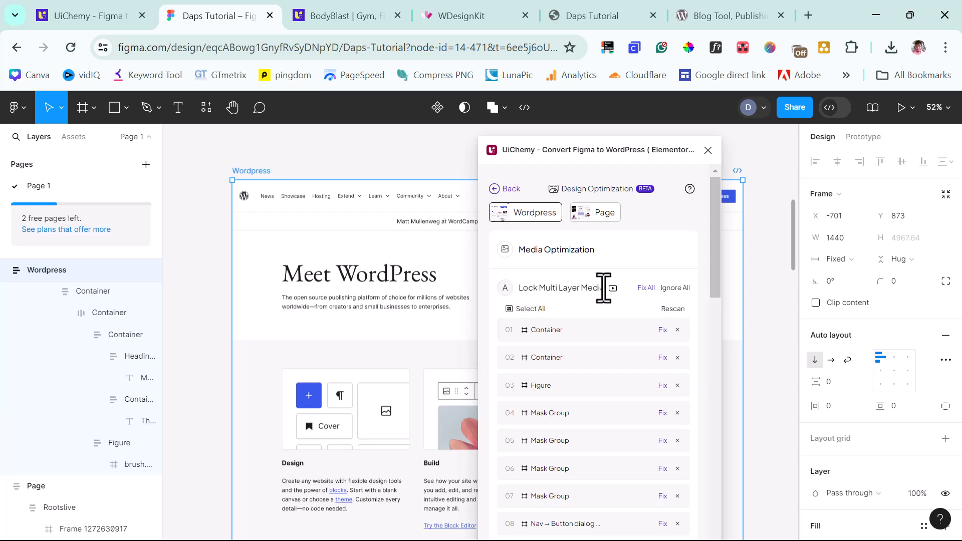
pyautogui.scroll(-3, 606, 290)
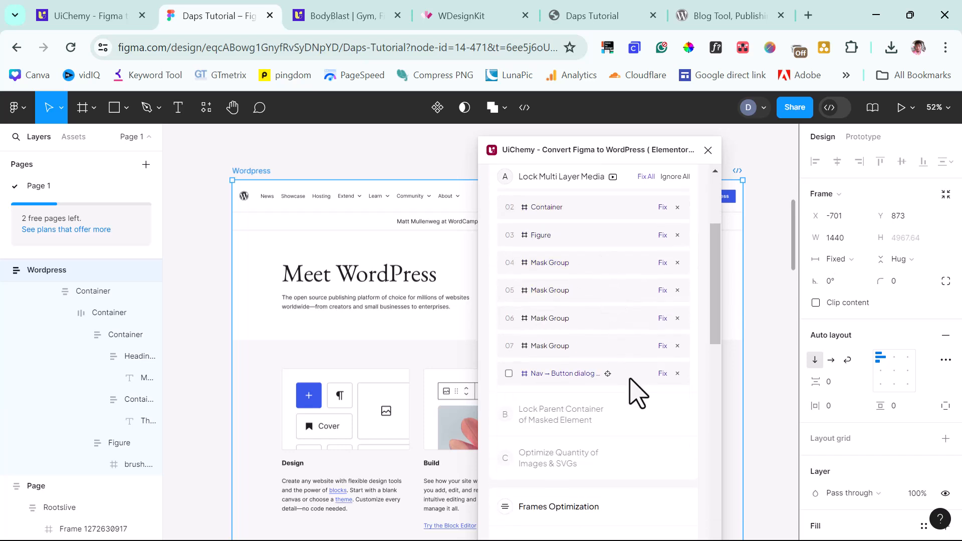
pyautogui.scroll(3, 646, 281)
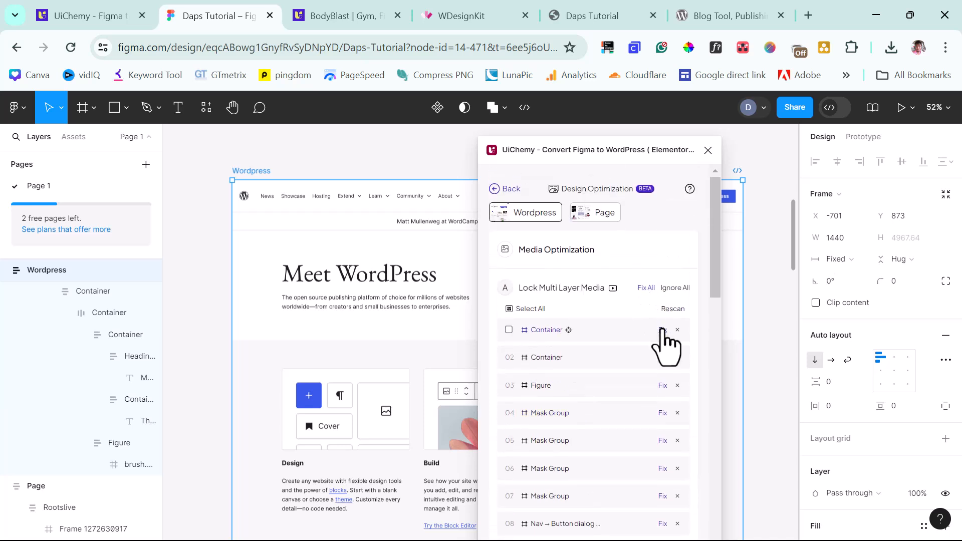
pyautogui.click(646, 288)
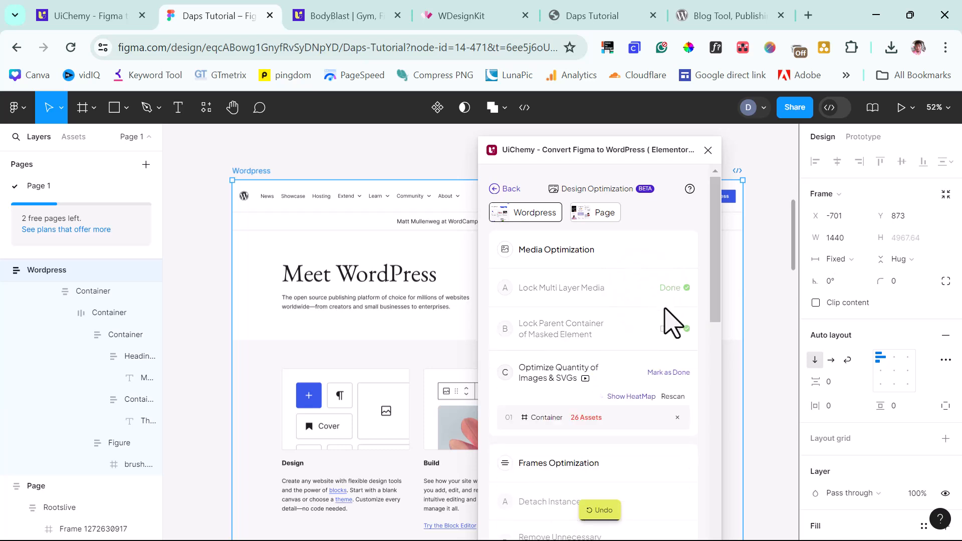
# Show the image and SVG heatmap on the Wordpress page and mark Optimize Quantity of Images & SVGs as done
pyautogui.scroll(-2, 622, 336)
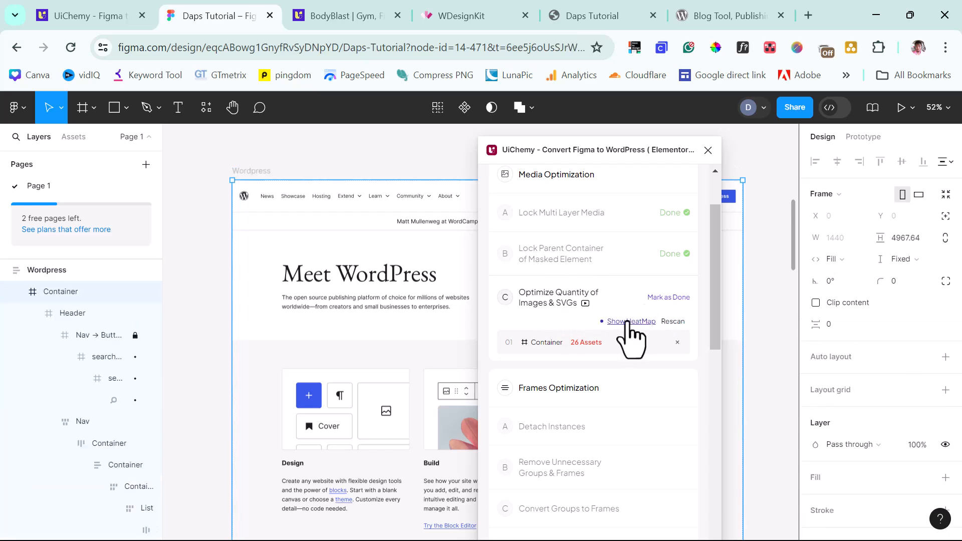
pyautogui.click(625, 322)
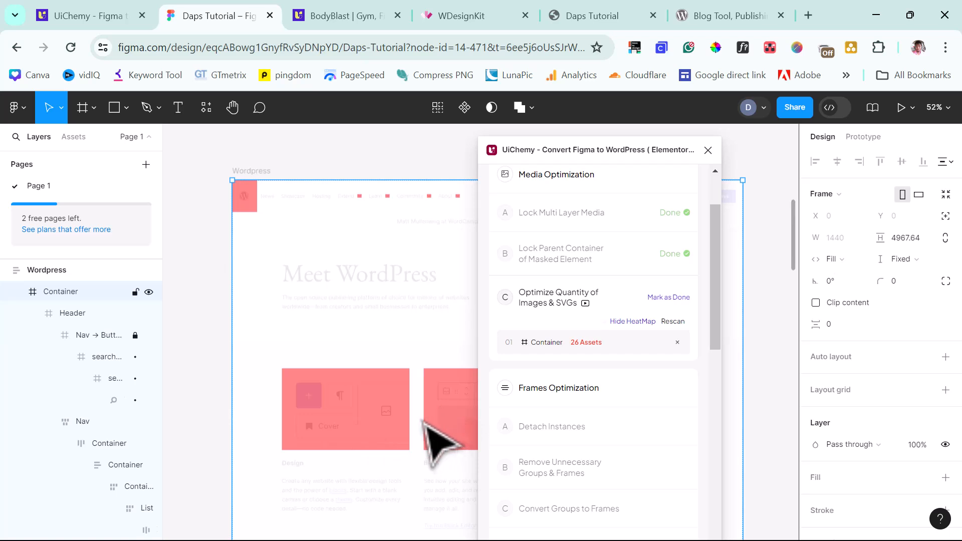
pyautogui.click(670, 298)
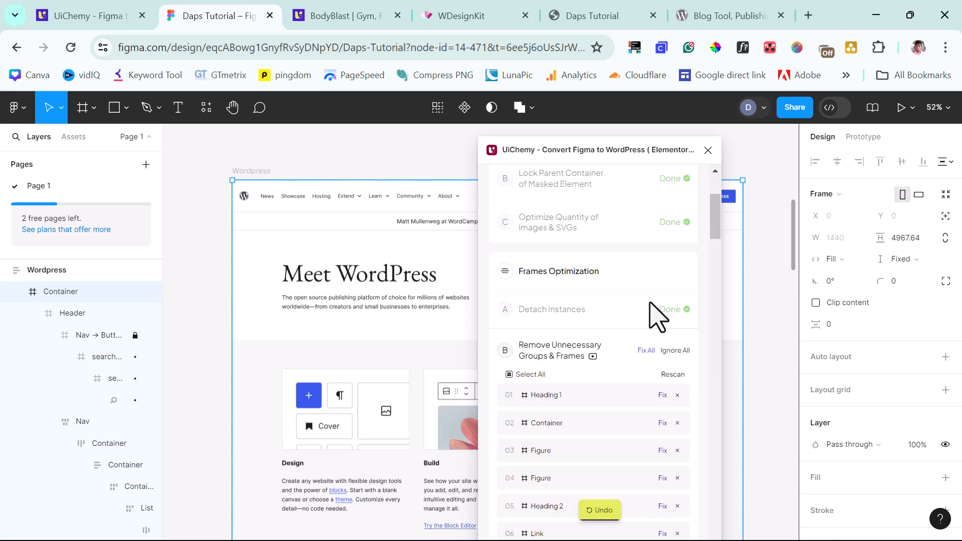
# Review the Remove Unnecessary Groups & Frames issues of the Wordpress page and fix them all
pyautogui.scroll(-3, 634, 316)
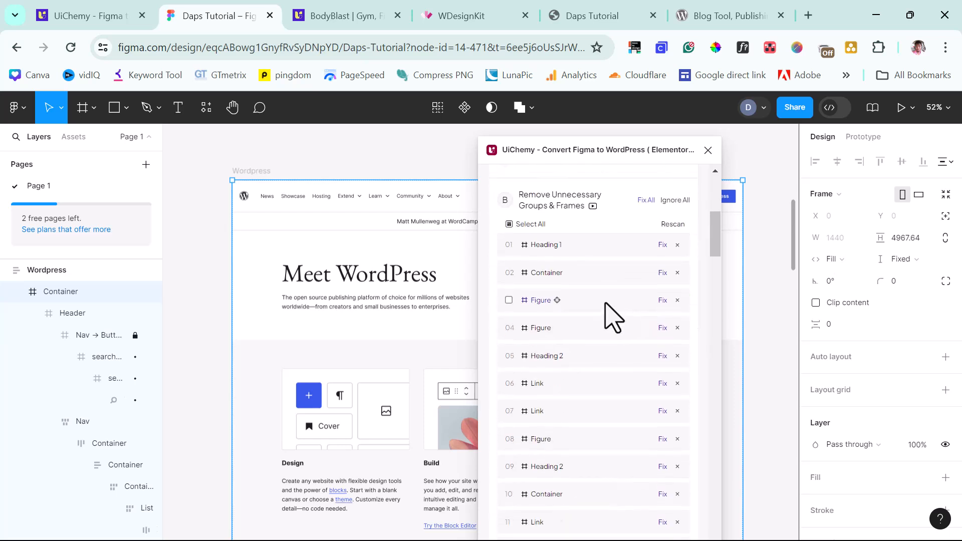
pyautogui.scroll(2, 604, 308)
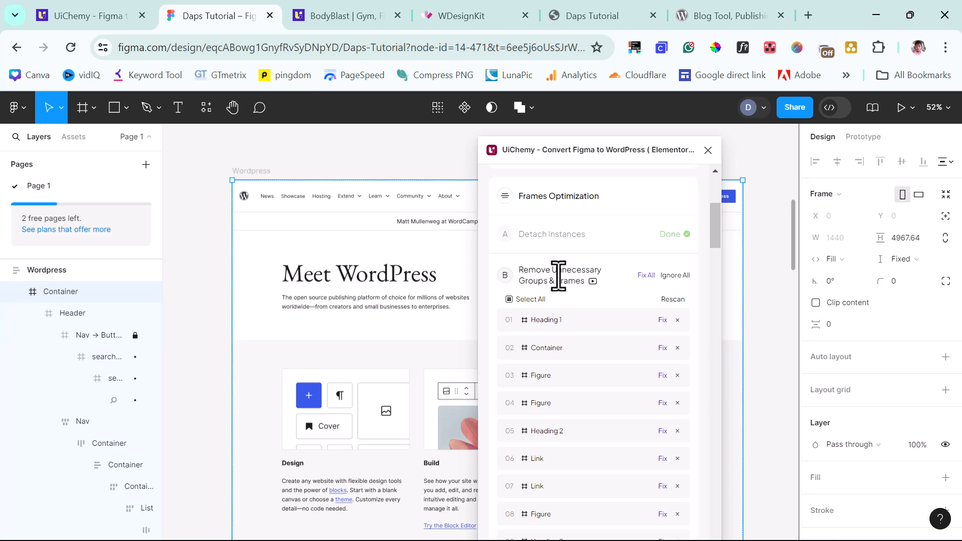
pyautogui.scroll(-10, 621, 391)
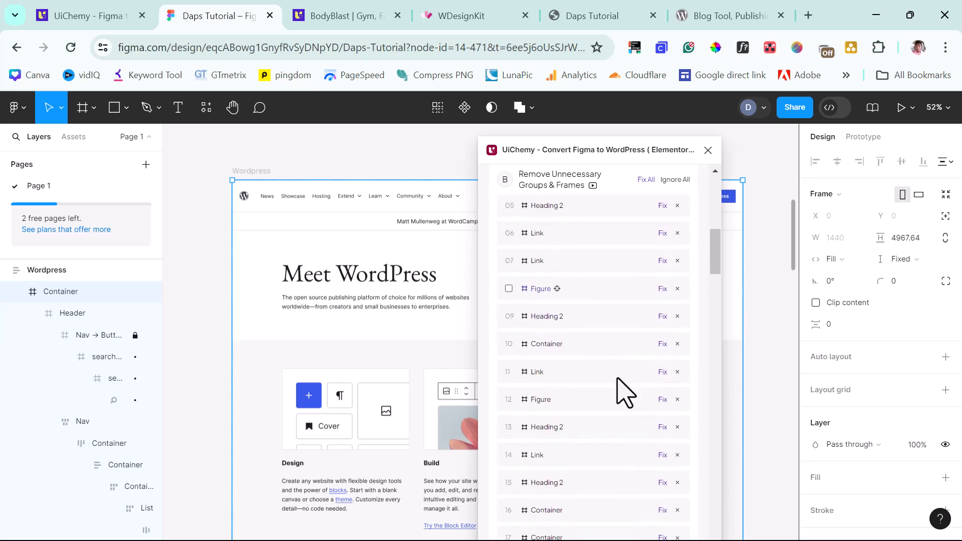
pyautogui.scroll(-20, 627, 418)
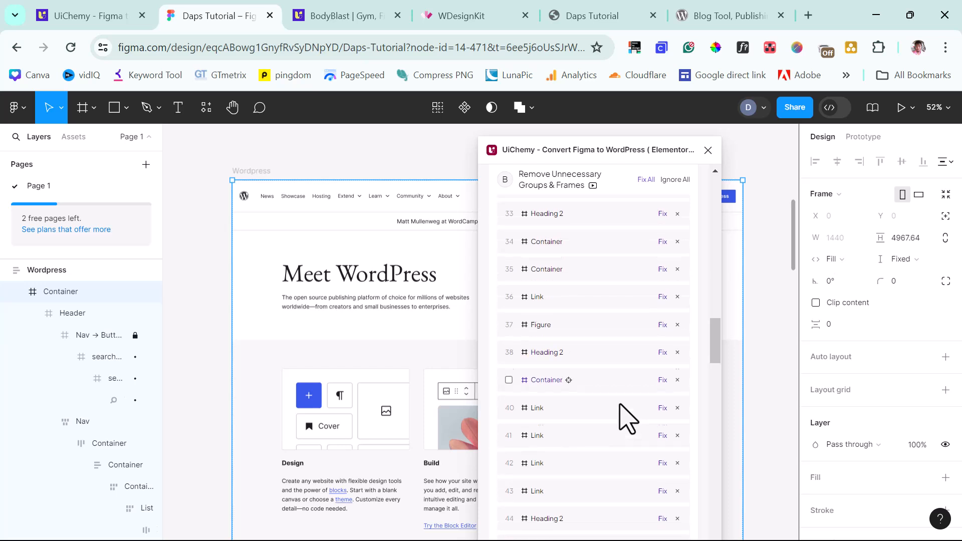
pyautogui.scroll(15, 624, 417)
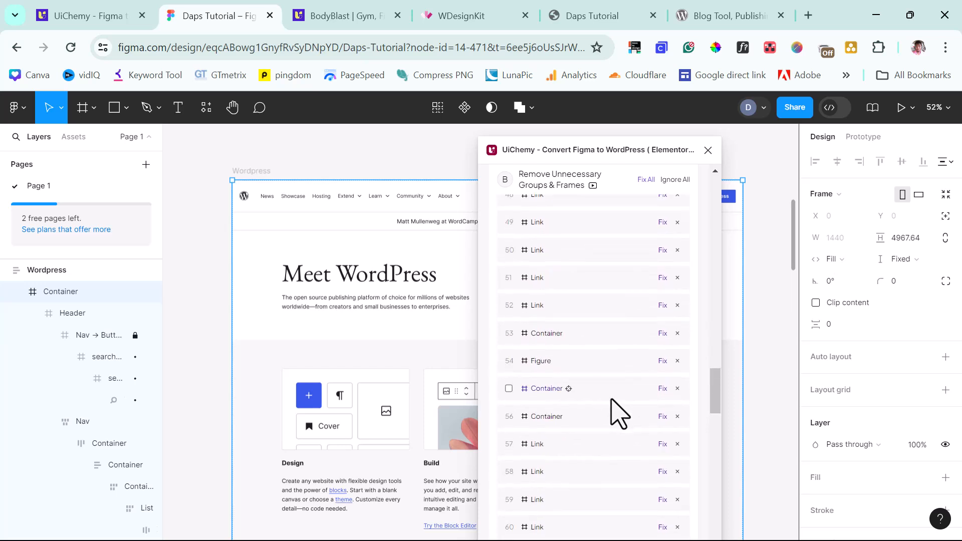
pyautogui.scroll(18, 621, 414)
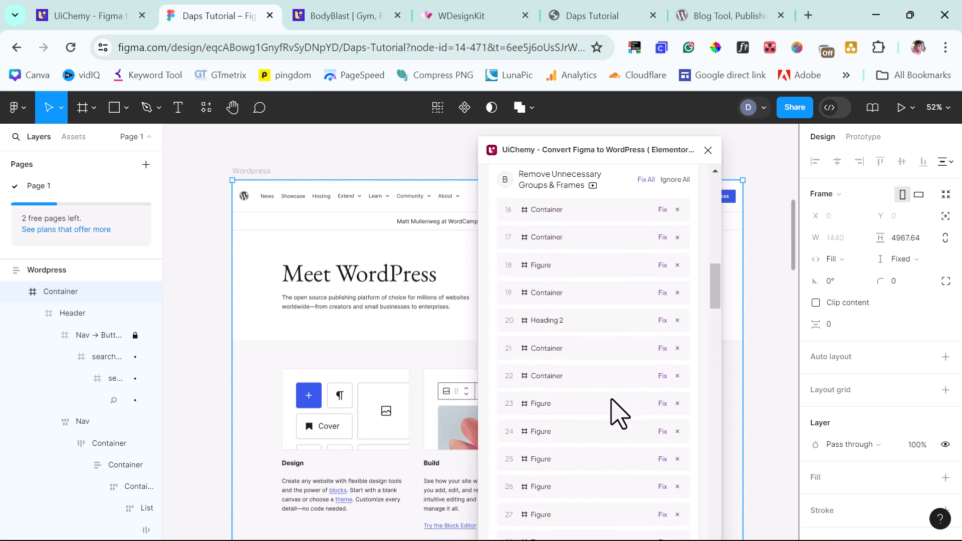
pyautogui.scroll(7, 620, 410)
pyautogui.scroll(-4, 621, 409)
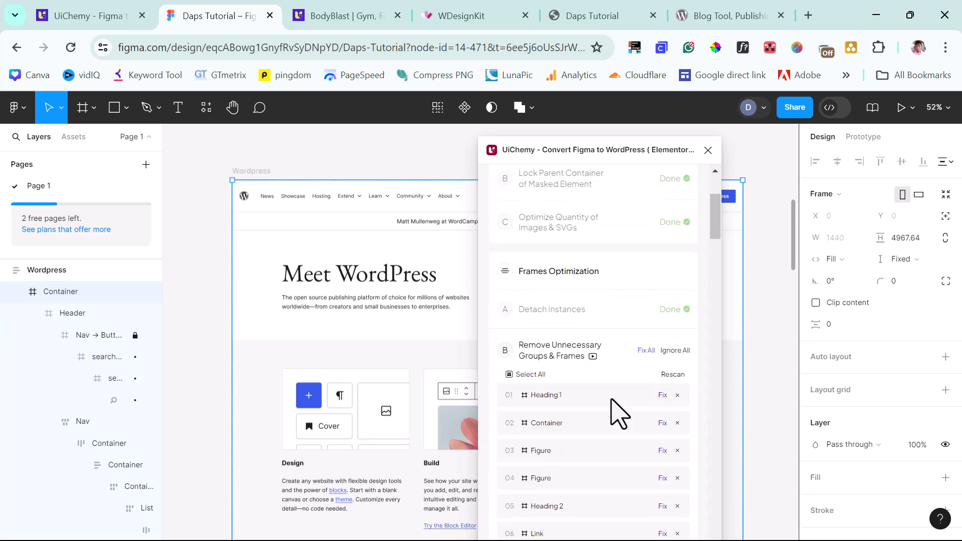
pyautogui.click(647, 350)
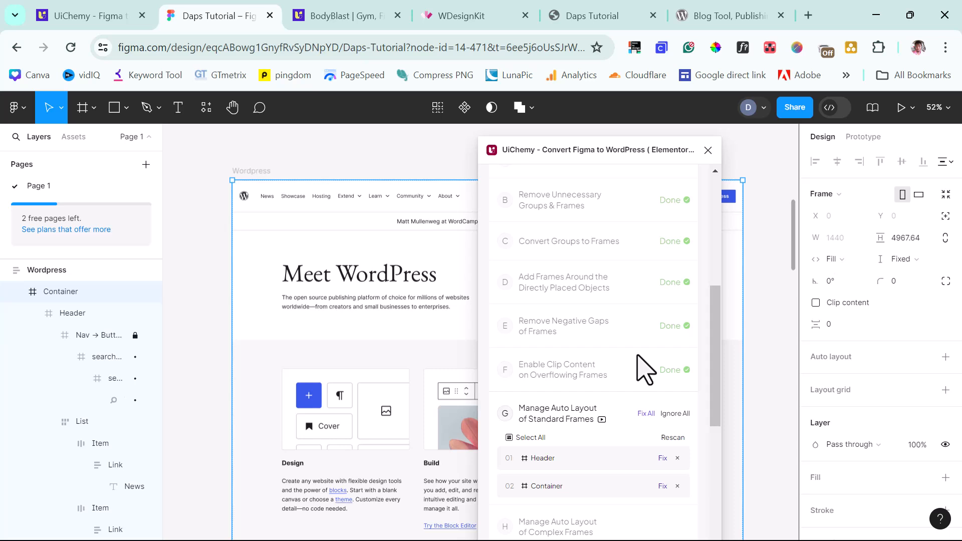
# Fix all Manage Auto Layout issues of the Wordpress page, for both Standard Frames and Complex Frames
pyautogui.scroll(-1, 644, 370)
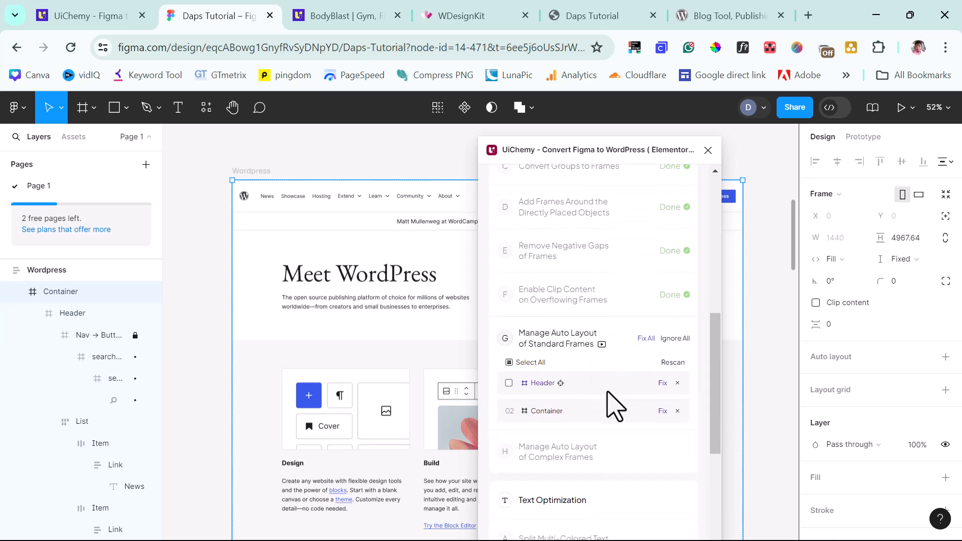
pyautogui.click(647, 339)
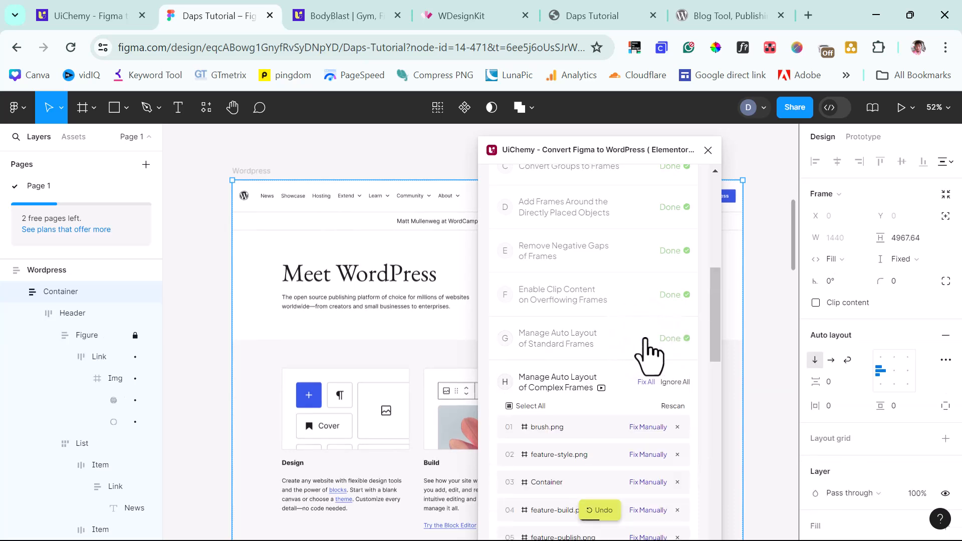
pyautogui.scroll(-3, 646, 341)
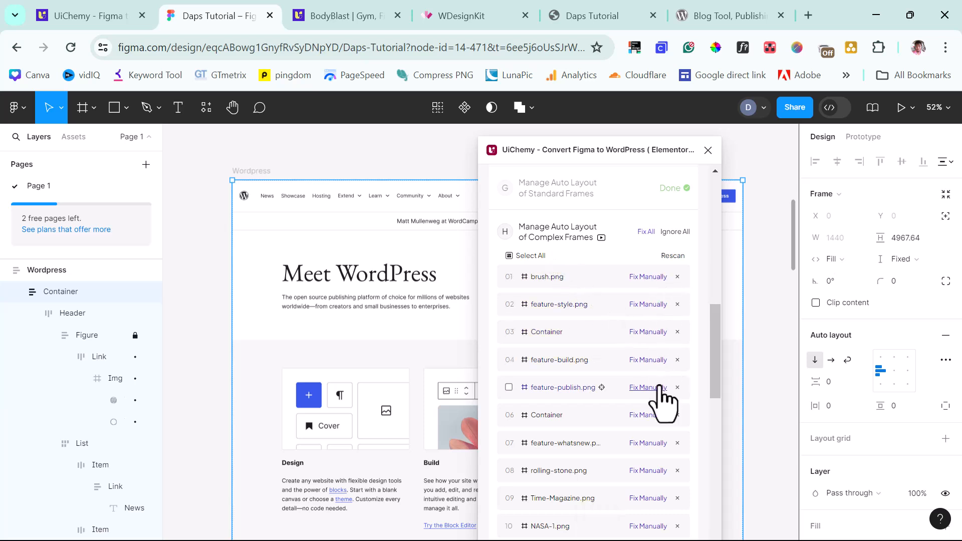
pyautogui.click(646, 231)
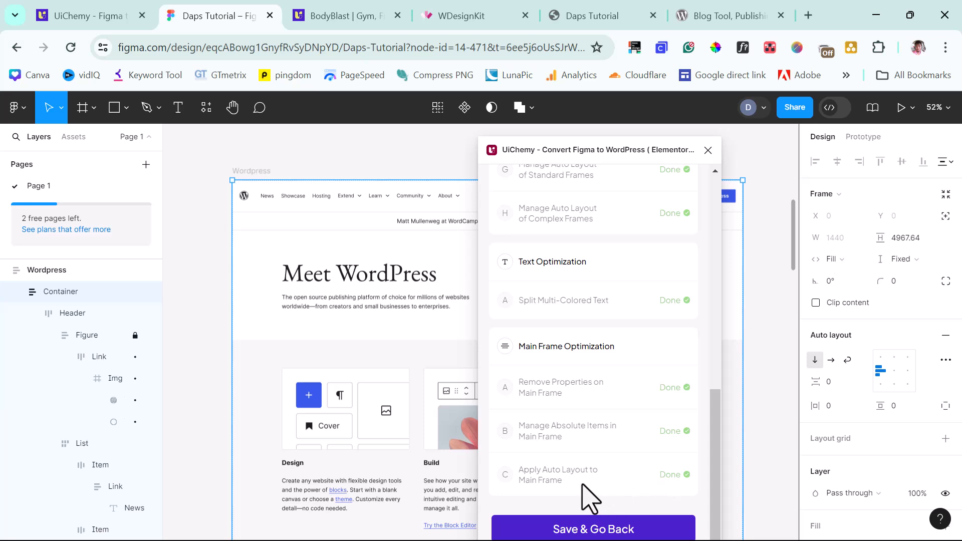
# Check the Wordpress page's optimization checklist, then save it and go back to the conversion options
pyautogui.scroll(5, 589, 499)
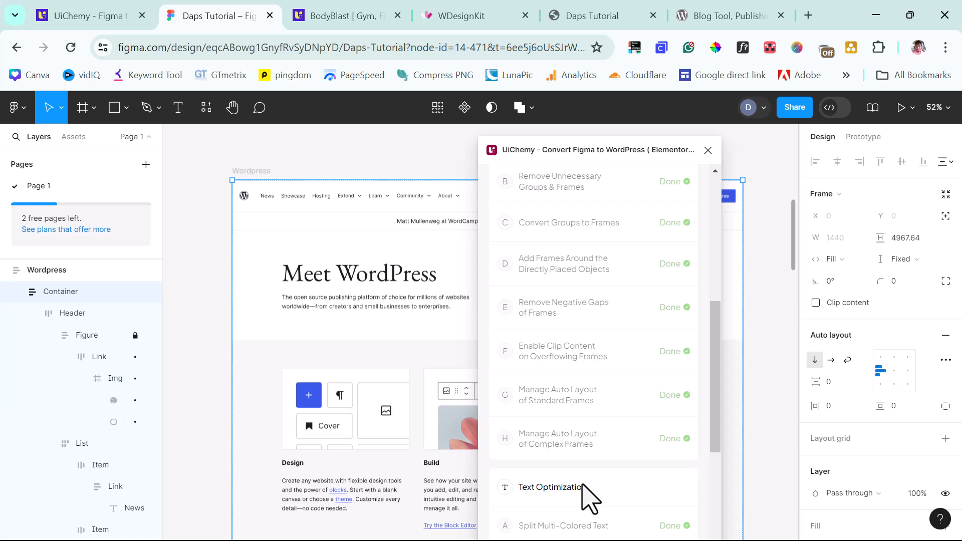
pyautogui.scroll(-5, 583, 484)
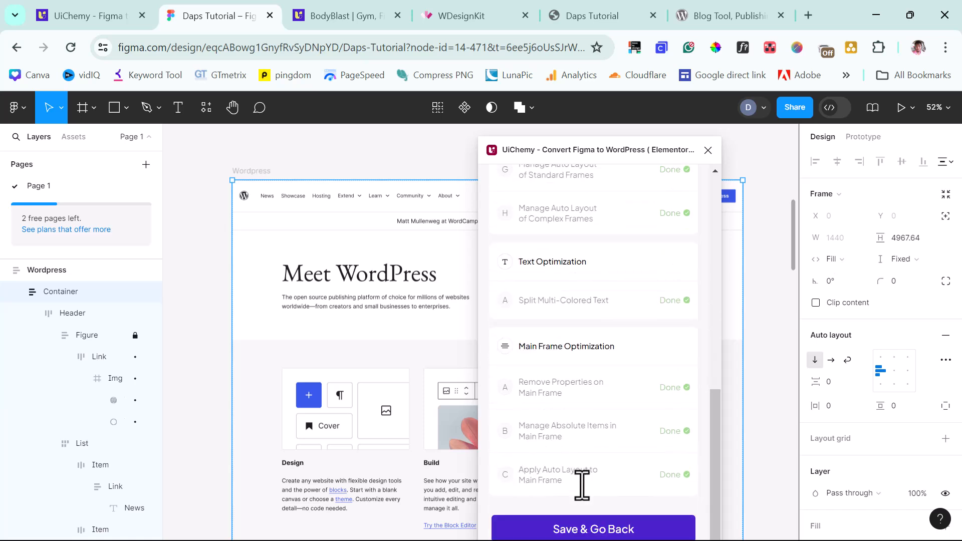
pyautogui.click(612, 529)
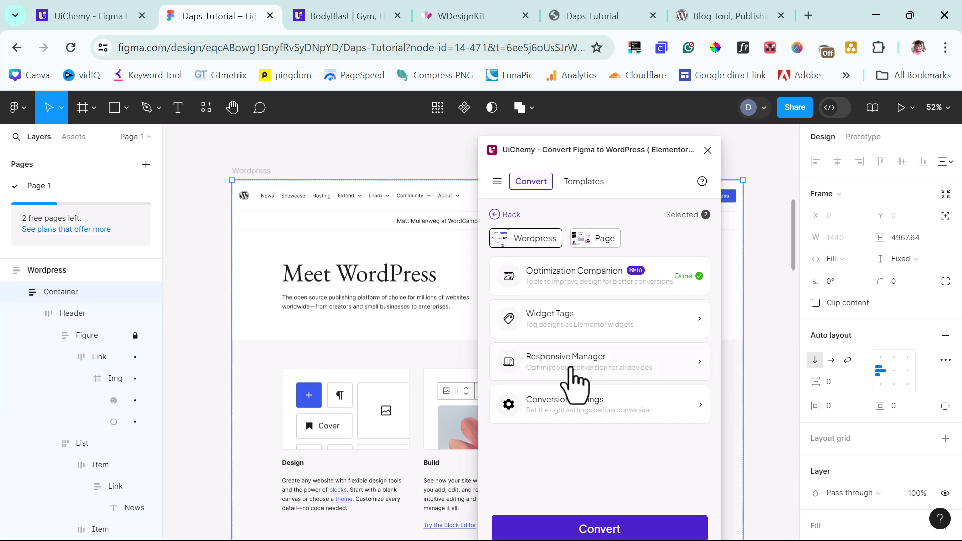
# Show tagging in Widget Tags, look through the available Elementor and Elementor Pro widgets, and return to the conversion options
pyautogui.click(562, 327)
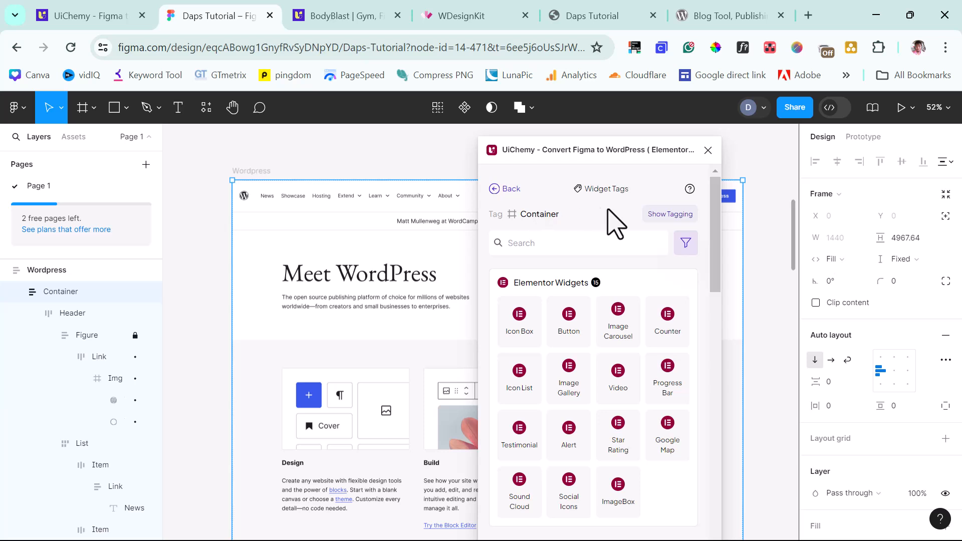
pyautogui.click(668, 215)
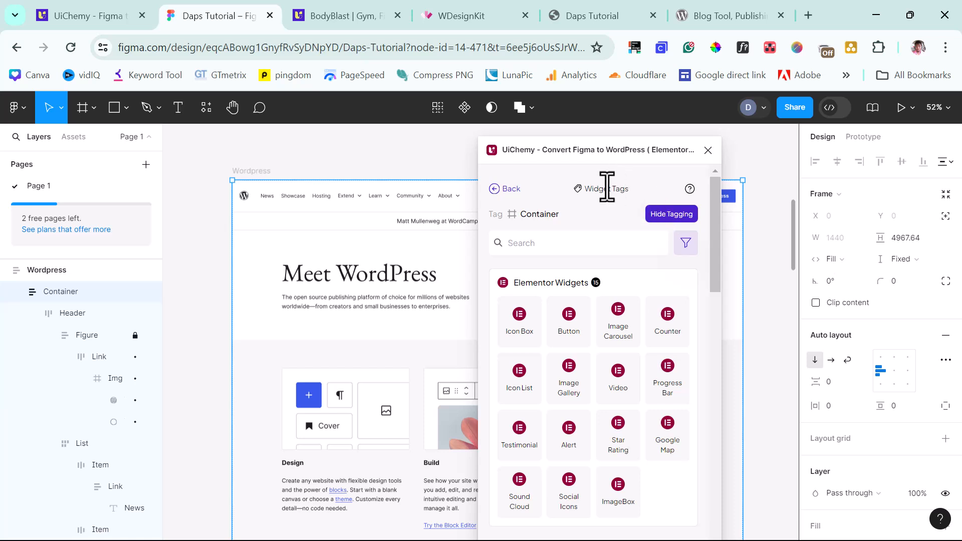
pyautogui.scroll(-8, 651, 296)
pyautogui.scroll(8, 651, 300)
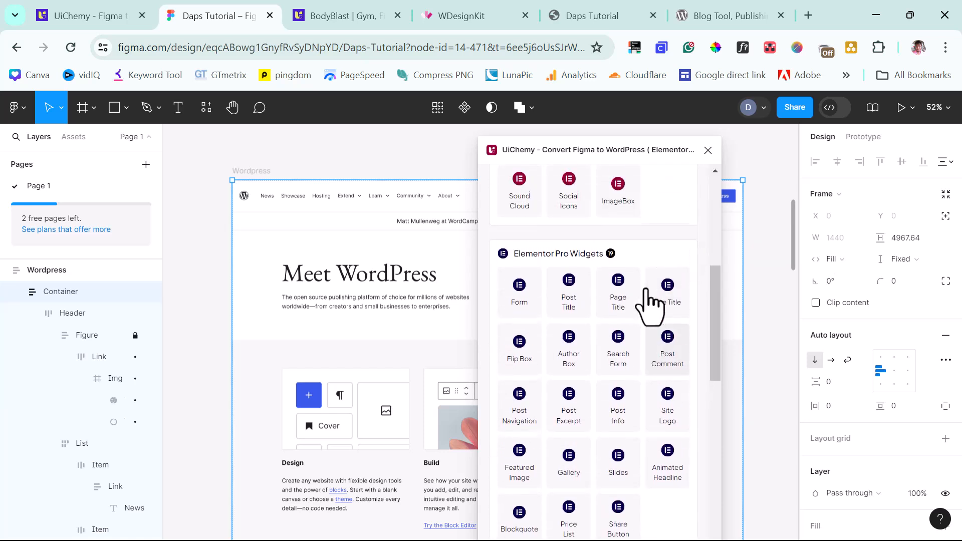
pyautogui.click(493, 193)
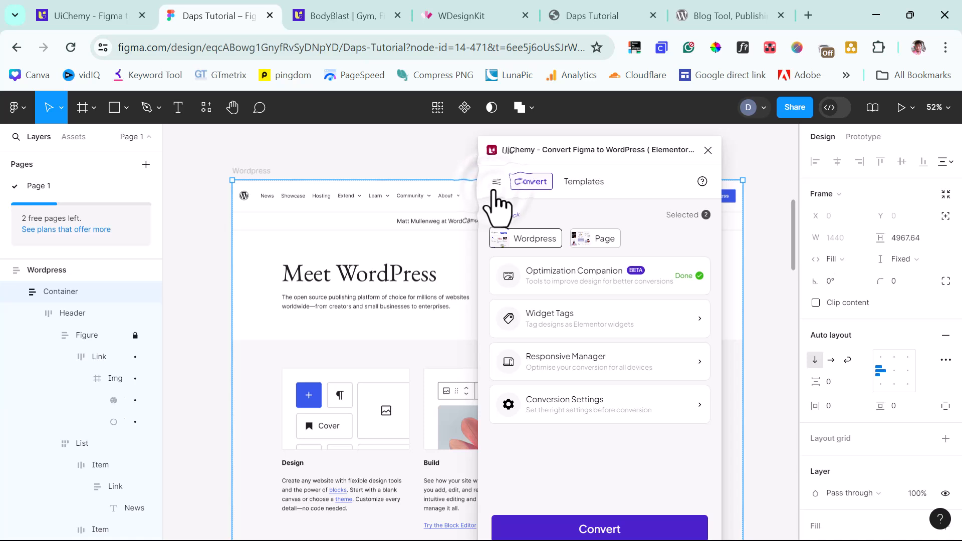
# Examine the Responsive Manager's font size breakpoints and calculator help, and the toggles in Conversion Settings
pyautogui.click(595, 362)
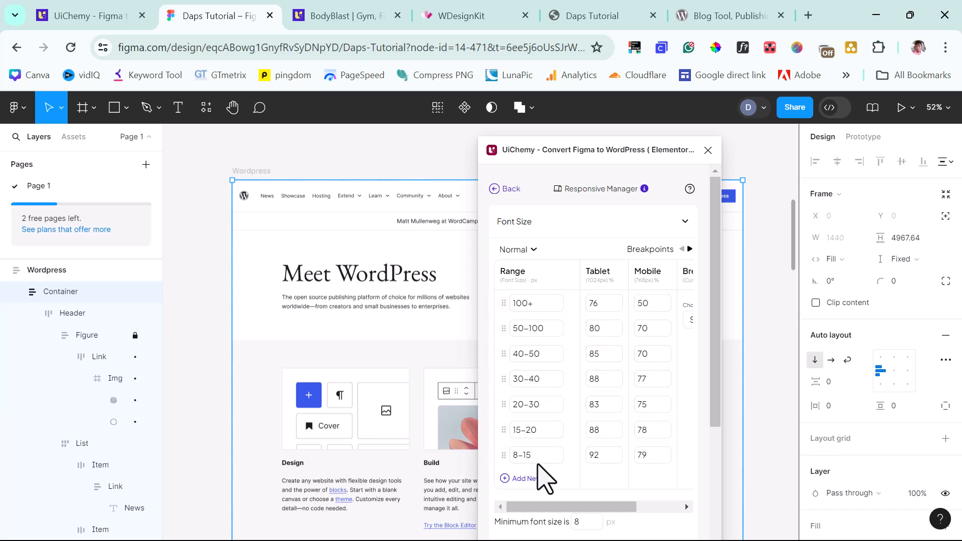
pyautogui.scroll(-4, 585, 429)
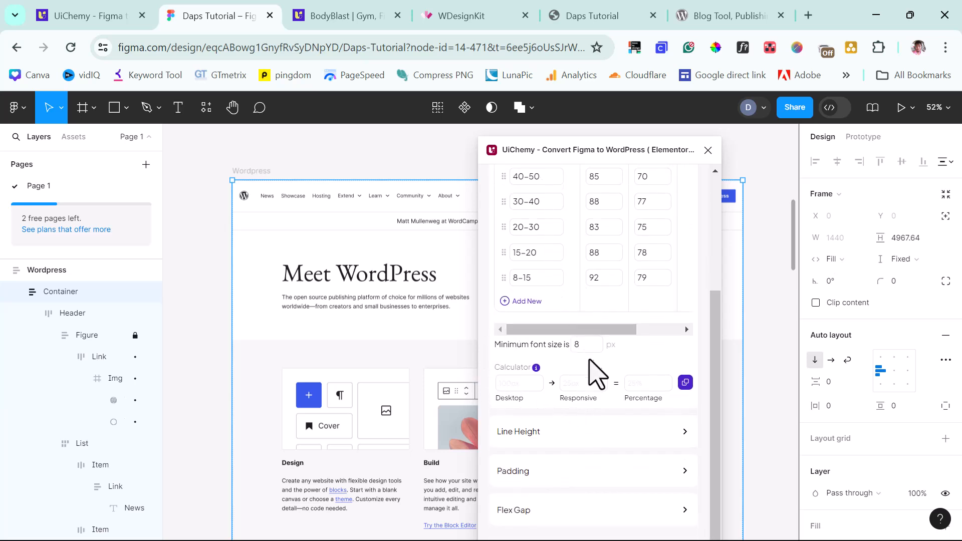
pyautogui.moveTo(537, 371)
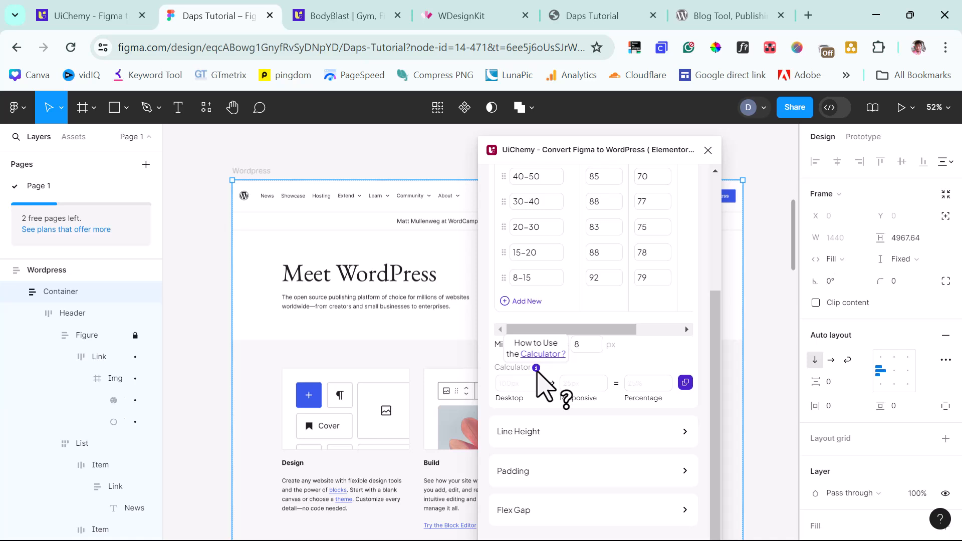
pyautogui.scroll(5, 539, 381)
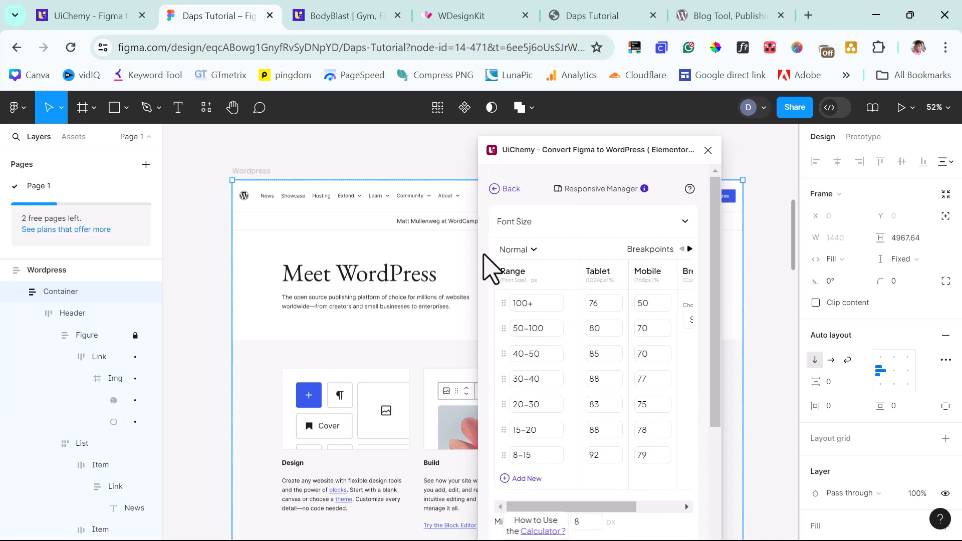
pyautogui.click(502, 190)
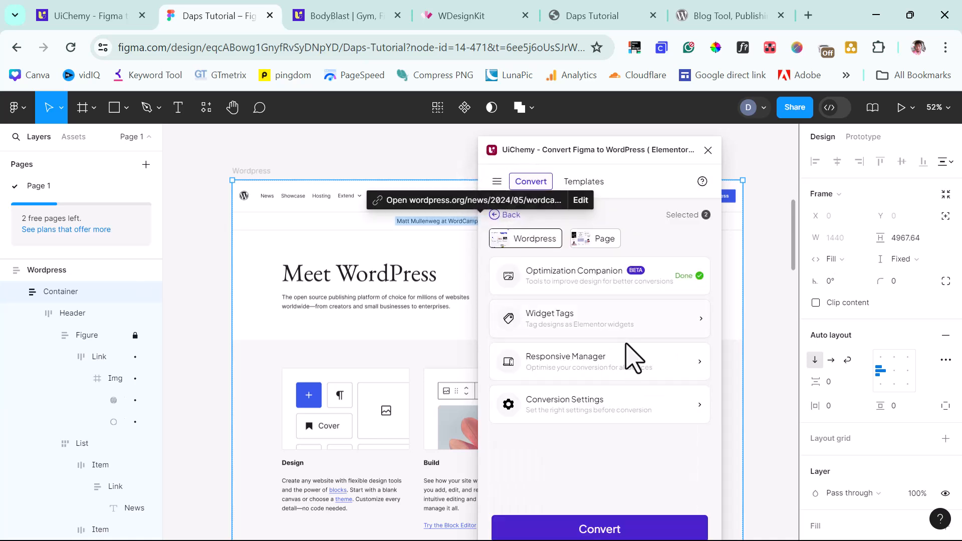
pyautogui.click(583, 406)
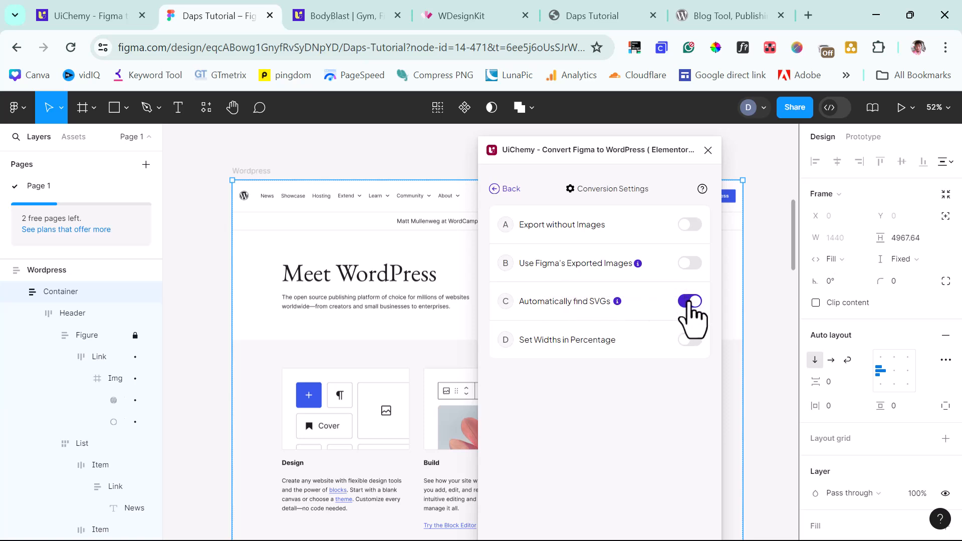
pyautogui.click(503, 189)
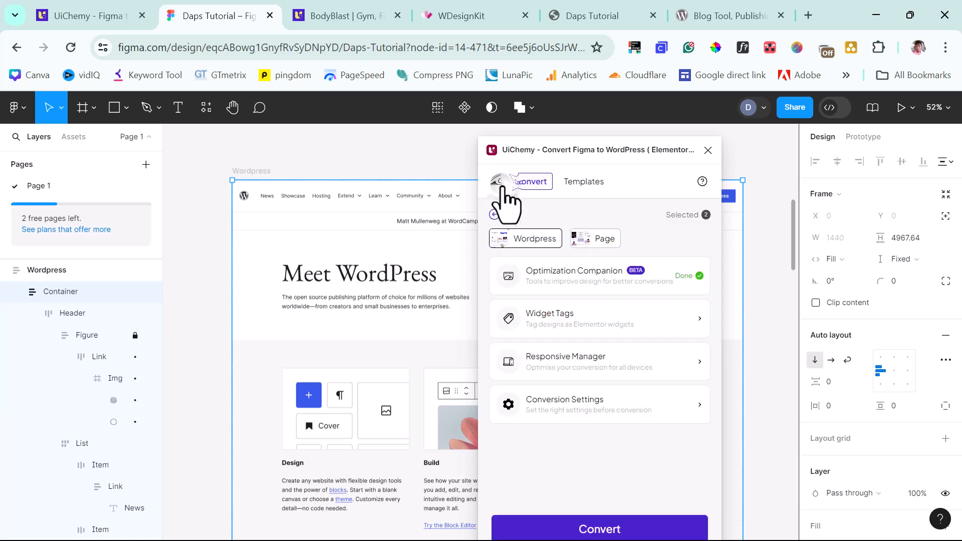
# In the Page design's Optimization Companion, mark Optimize Quantity of Images & SVGs as done, fix all other issues and save
pyautogui.click(597, 234)
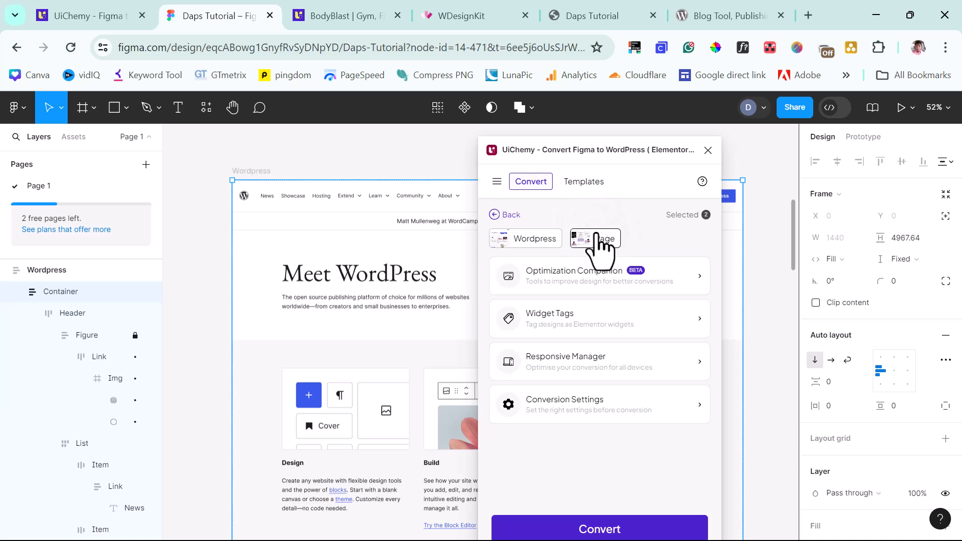
pyautogui.click(602, 273)
pyautogui.click(649, 289)
pyautogui.scroll(-2, 651, 303)
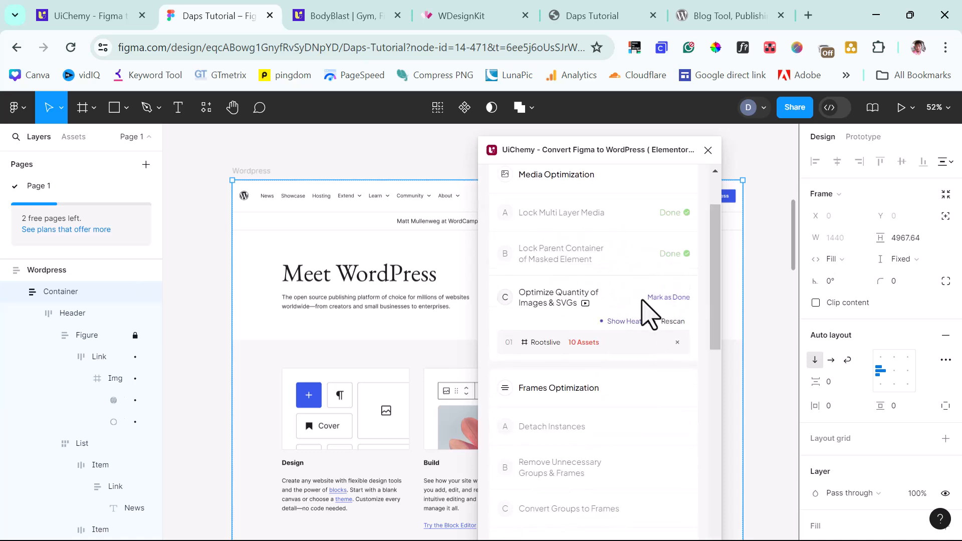
pyautogui.click(659, 298)
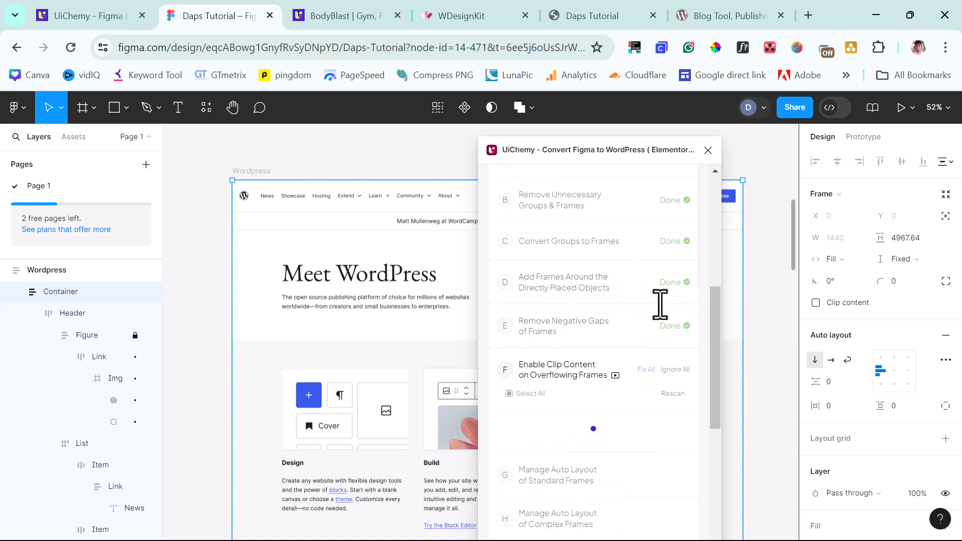
pyautogui.click(647, 231)
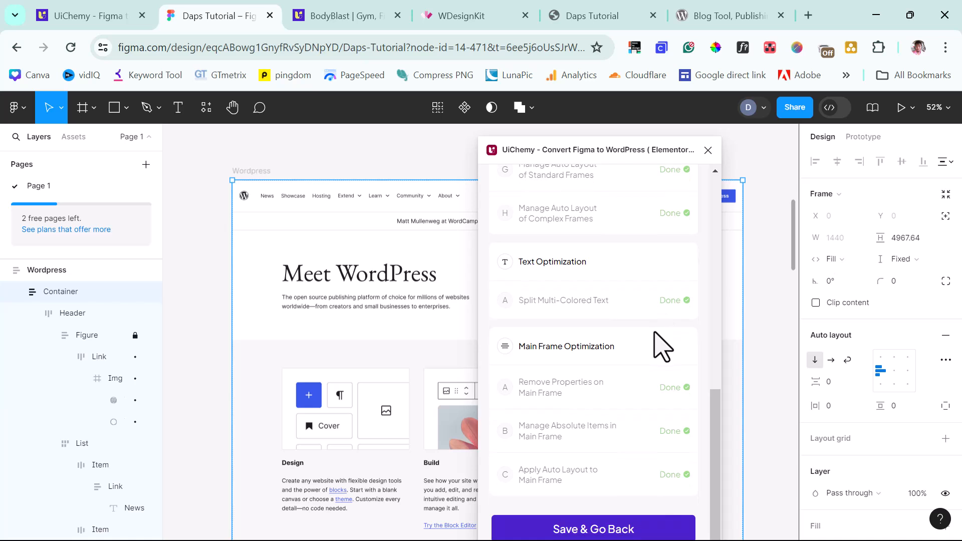
pyautogui.click(618, 530)
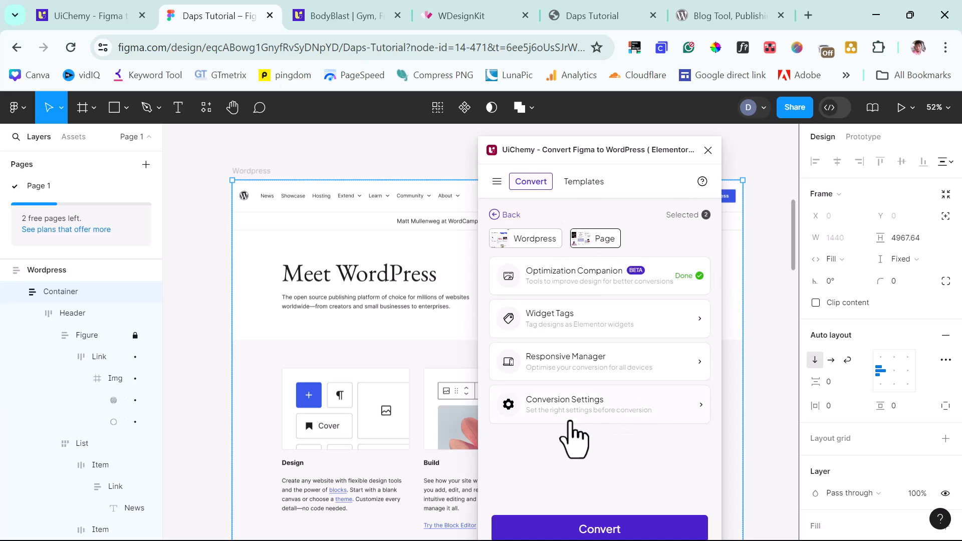
# Convert the Wordpress and Page designs and proceed to Live Import of the result
pyautogui.click(608, 529)
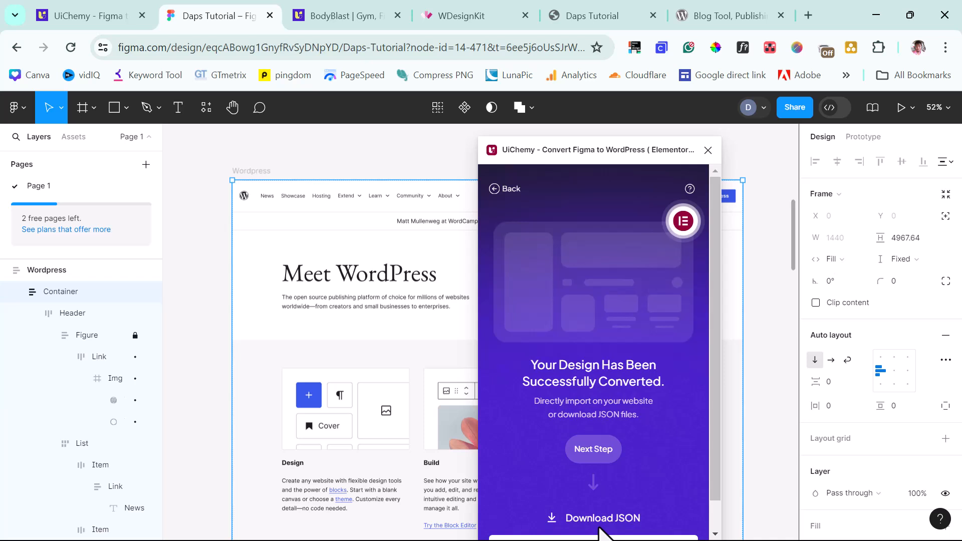
pyautogui.moveTo(563, 148); pyautogui.dragTo(573, 116)
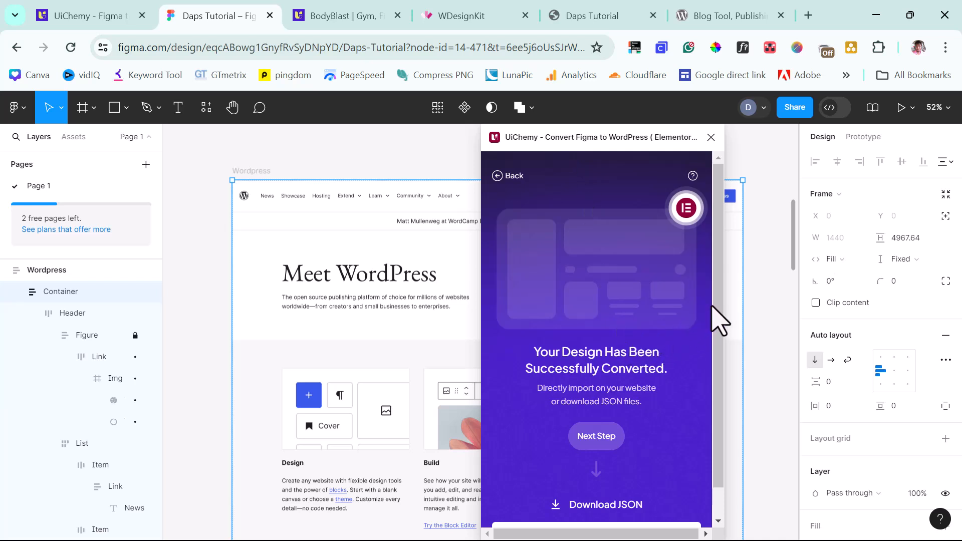
pyautogui.moveTo(717, 316); pyautogui.dragTo(712, 413)
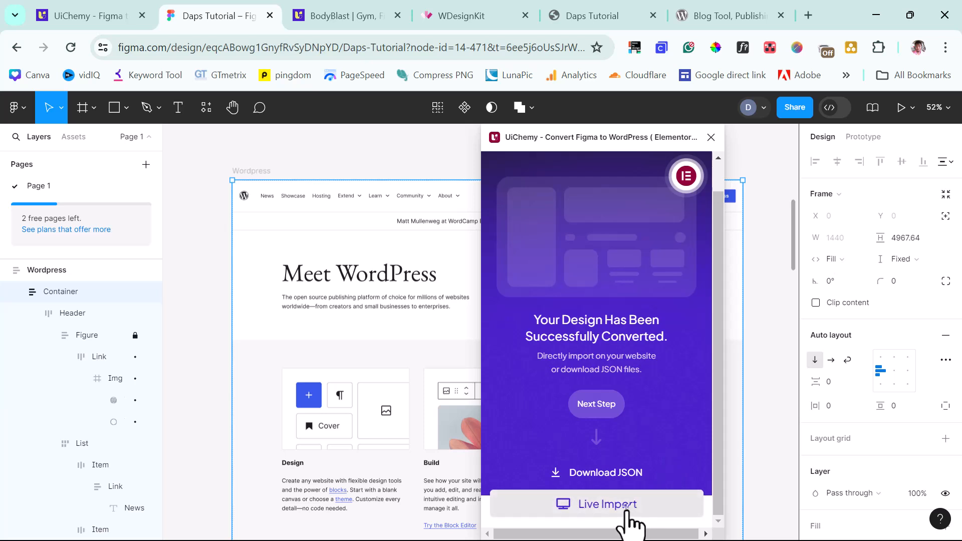
pyautogui.click(607, 504)
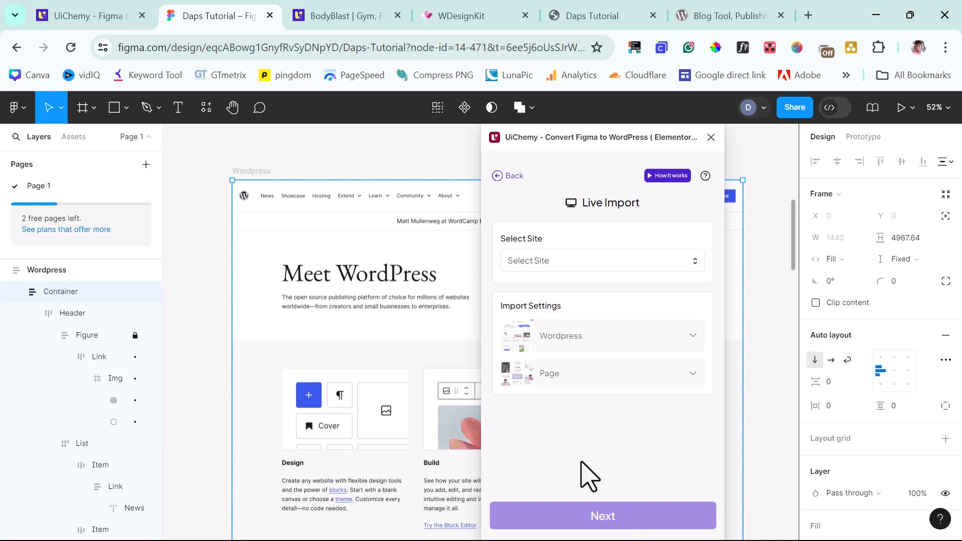
# Switch to the Daps Tutorial WordPress site, find the UiChemy plugin by searching for "uichemy", then install and activate it
pyautogui.click(597, 16)
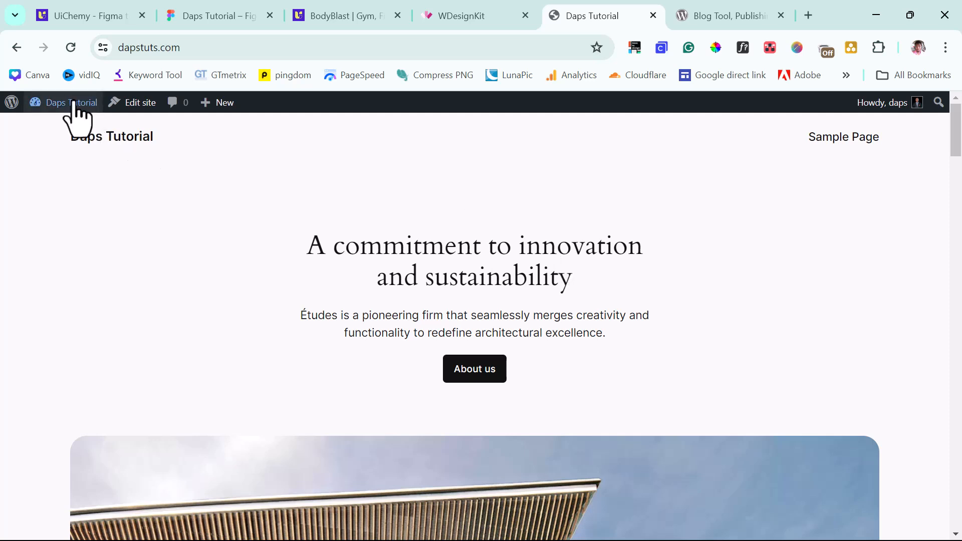
pyautogui.moveTo(78, 109)
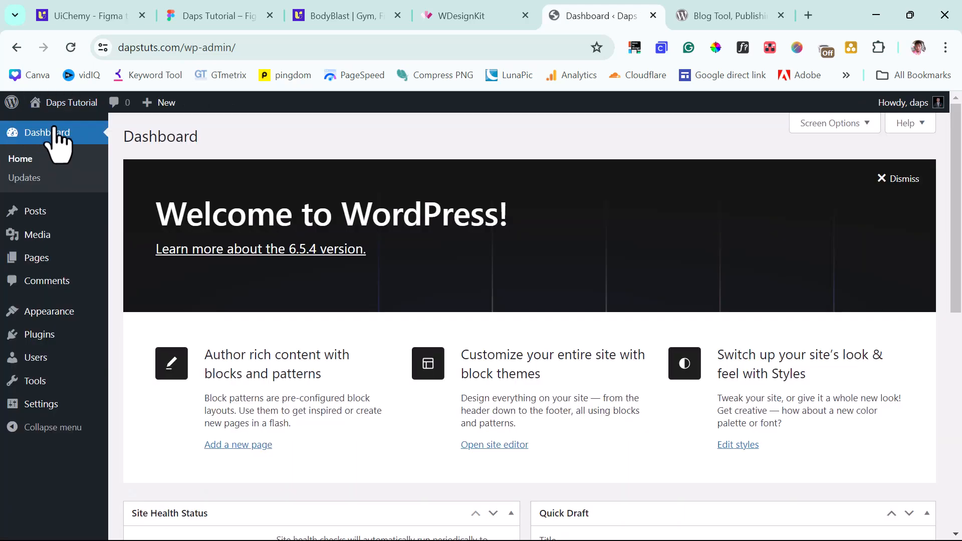
pyautogui.moveTo(40, 339)
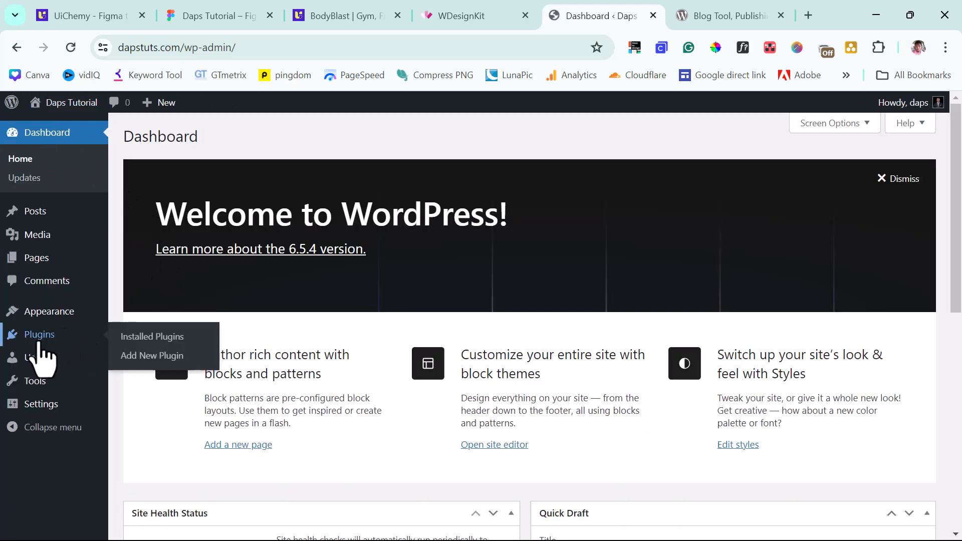
pyautogui.click(138, 357)
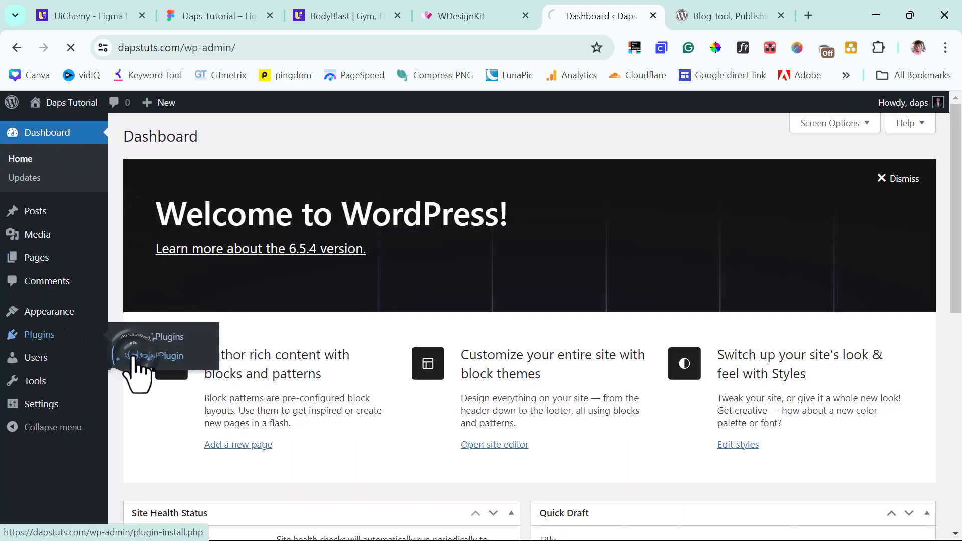
pyautogui.click(767, 176)
pyautogui.write('uichemy')
pyautogui.click(481, 251)
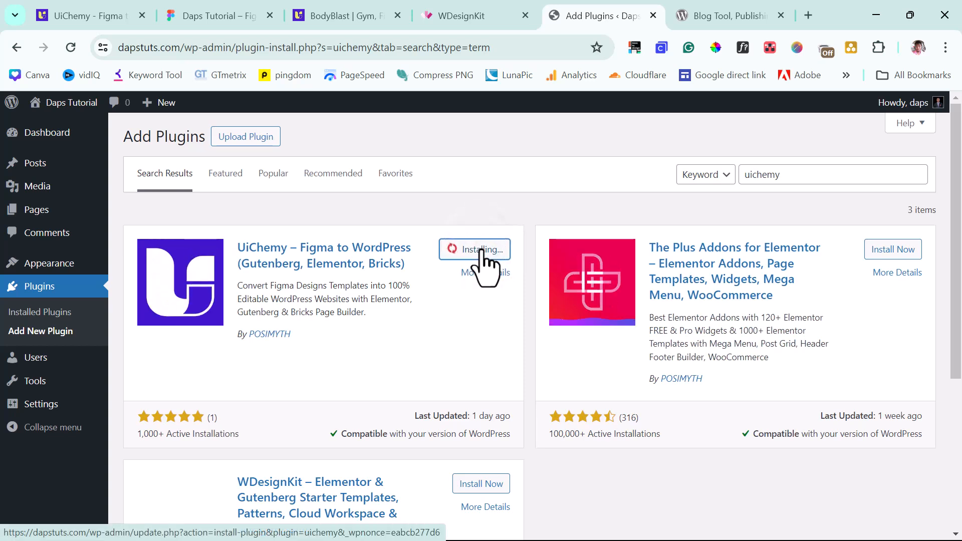
pyautogui.click(479, 249)
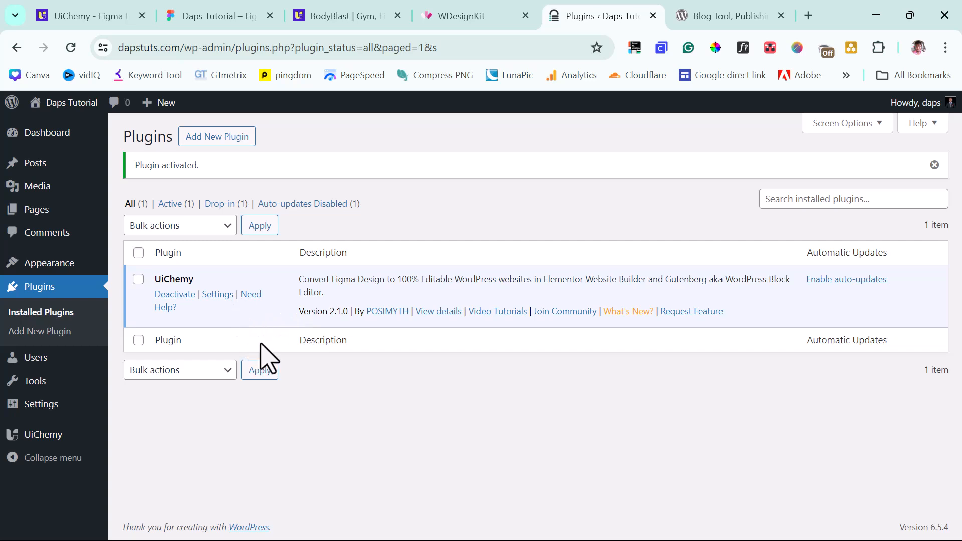
# Open UiChemy in the WordPress dashboard, keep Elementor as the page builder, skip the remaining onboarding and finish it
pyautogui.moveTo(49, 444)
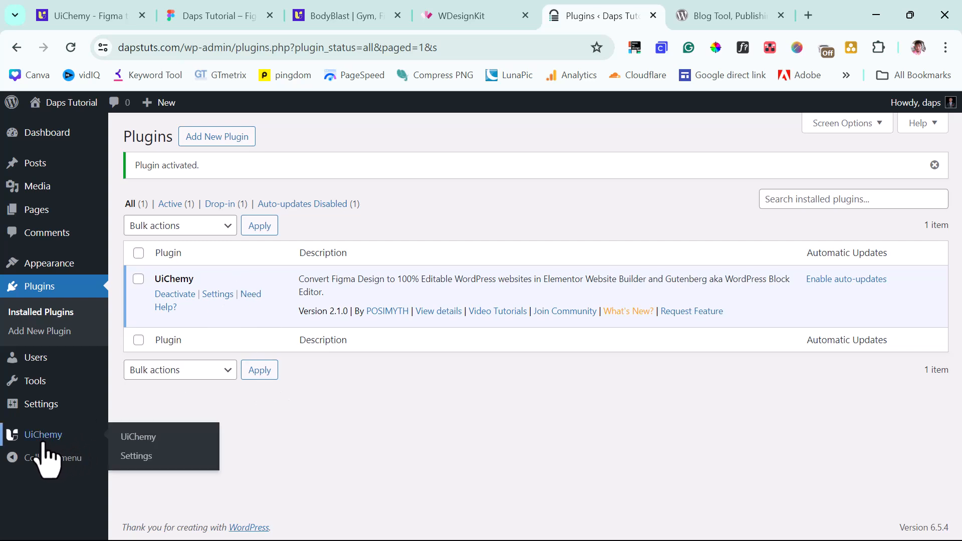
pyautogui.click(134, 437)
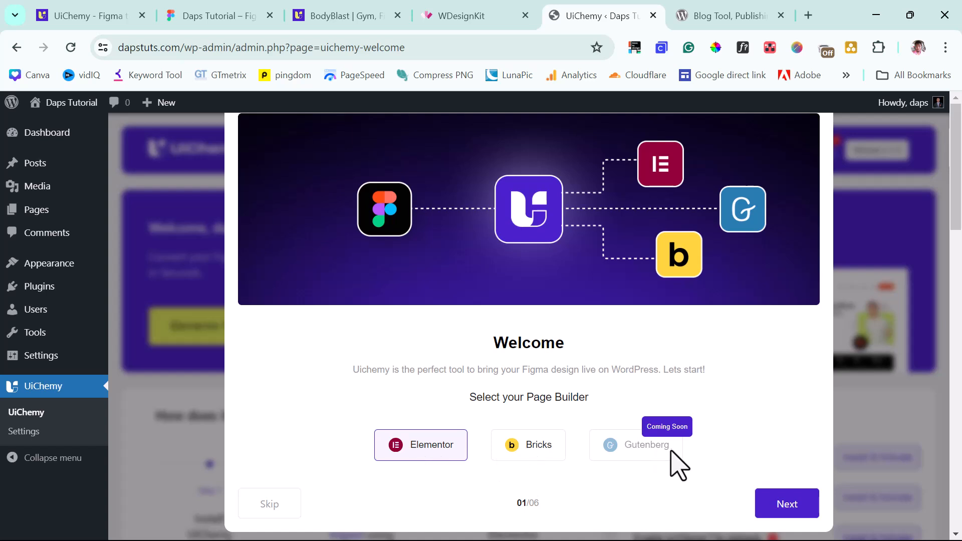
pyautogui.click(797, 507)
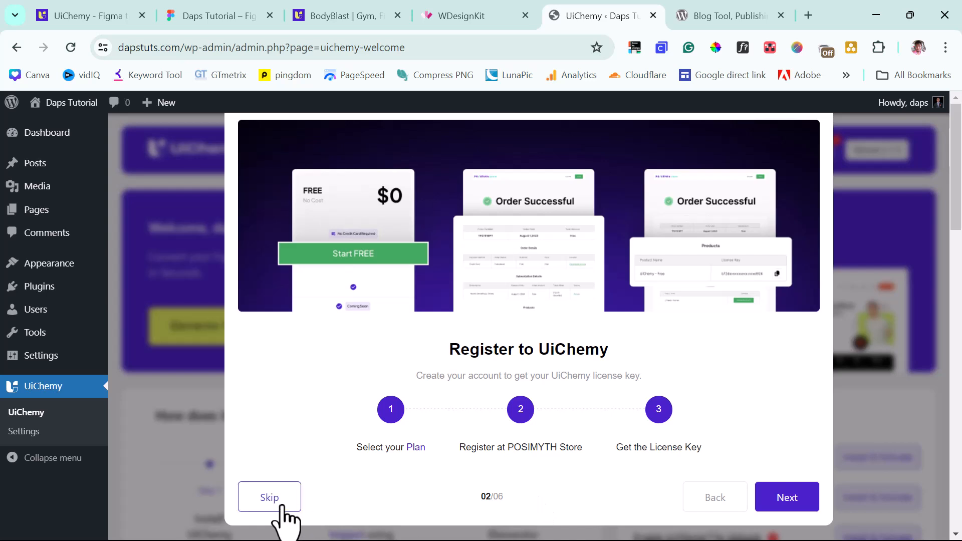
pyautogui.click(263, 506)
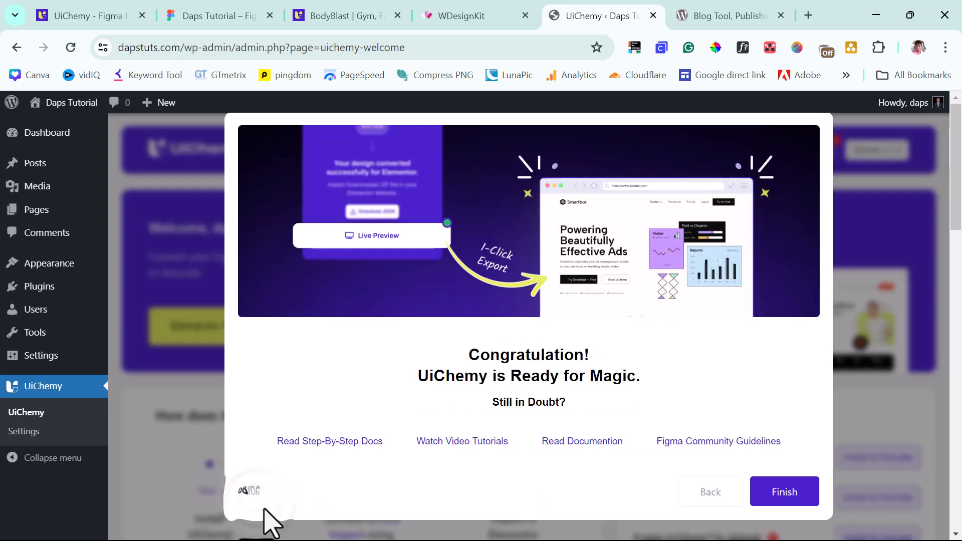
pyautogui.click(794, 496)
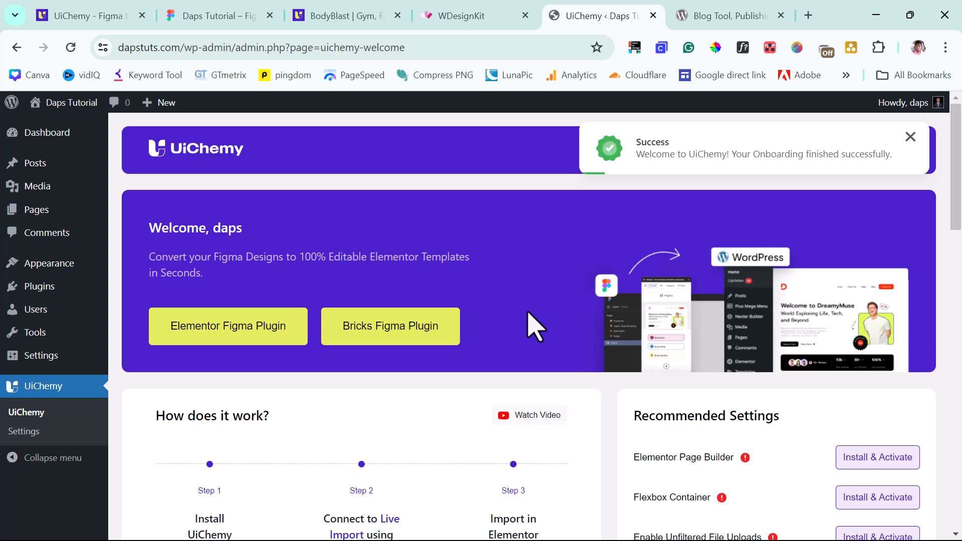
# Install and activate the recommended Elementor Page Builder, Flexbox Container and Enable Unfiltered File Uploads settings
pyautogui.scroll(-4, 542, 333)
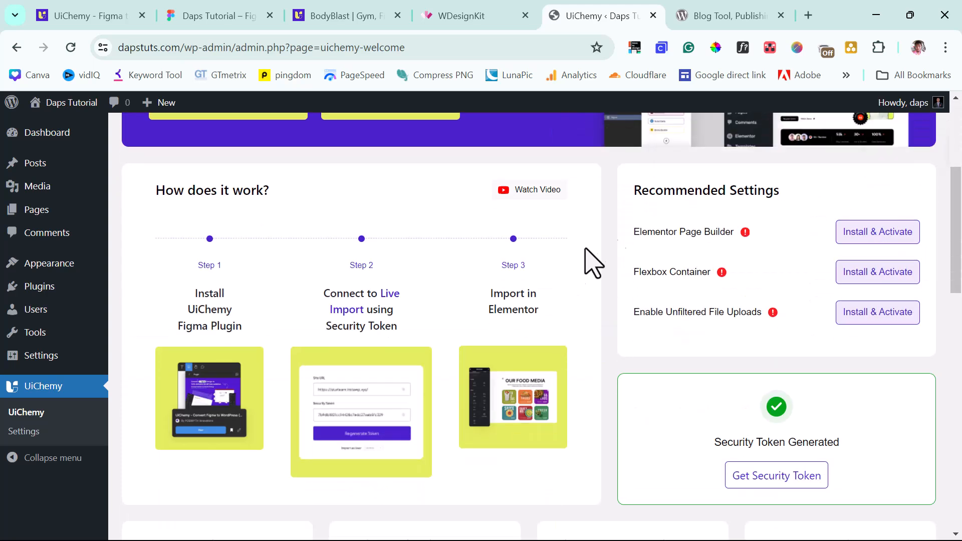
pyautogui.click(872, 241)
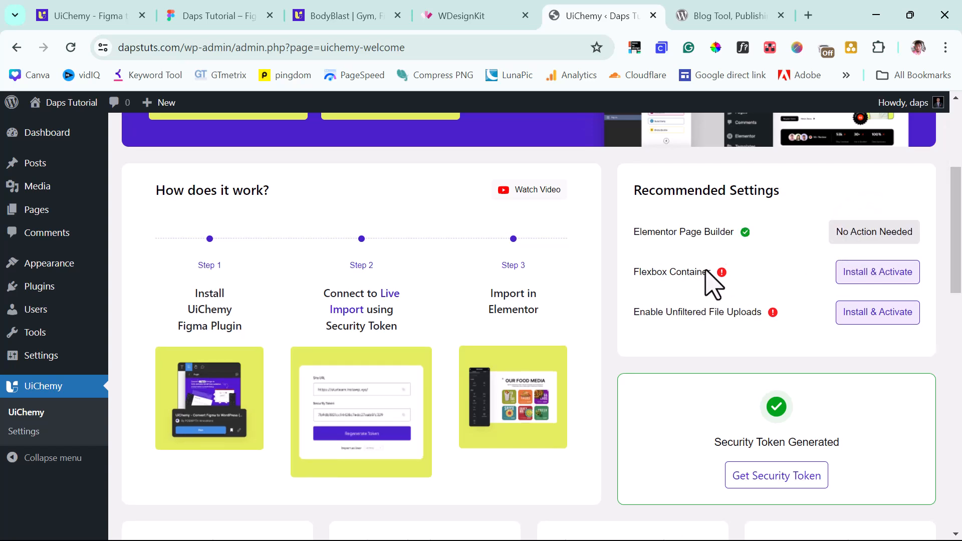
pyautogui.click(874, 275)
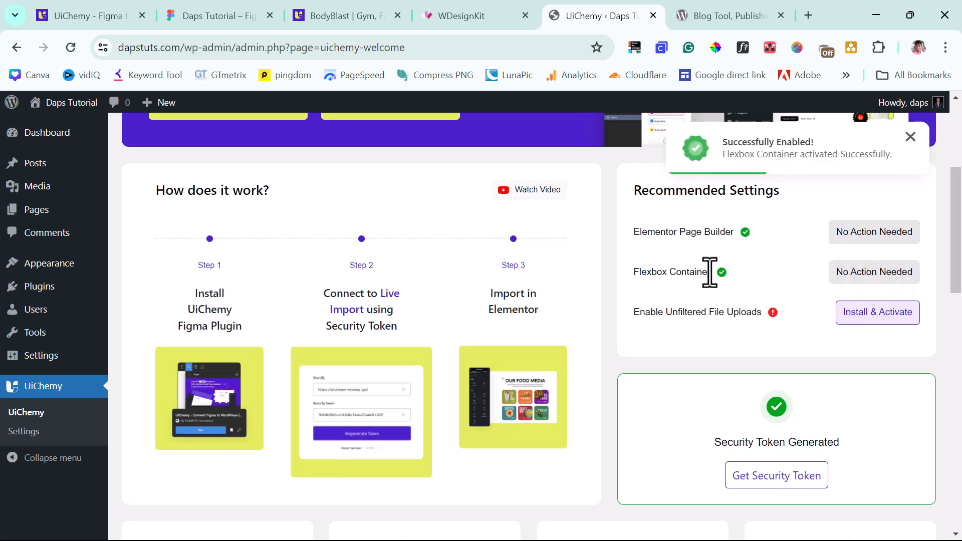
pyautogui.click(872, 314)
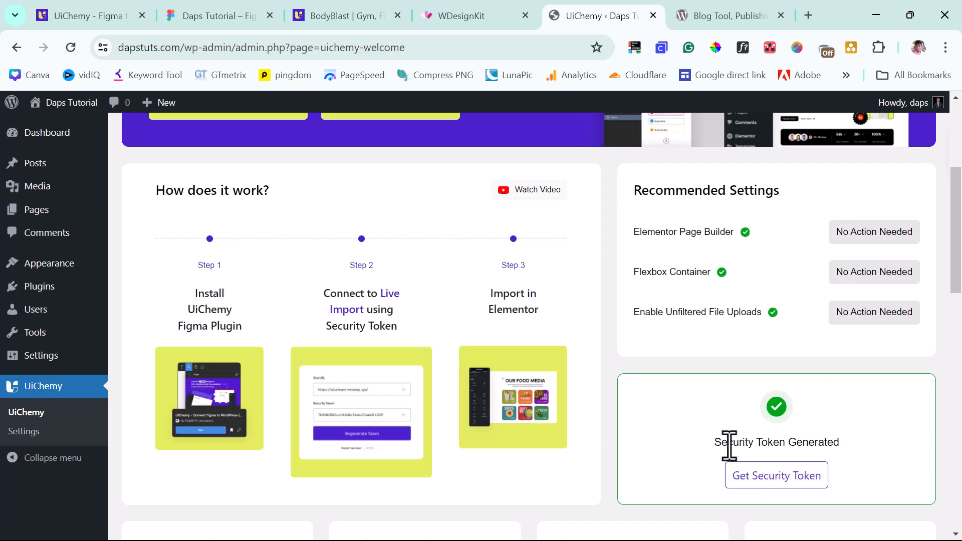
# Open UiChemy's security token settings in WordPress, then switch back to Figma and start adding a site for Live Import
pyautogui.click(762, 478)
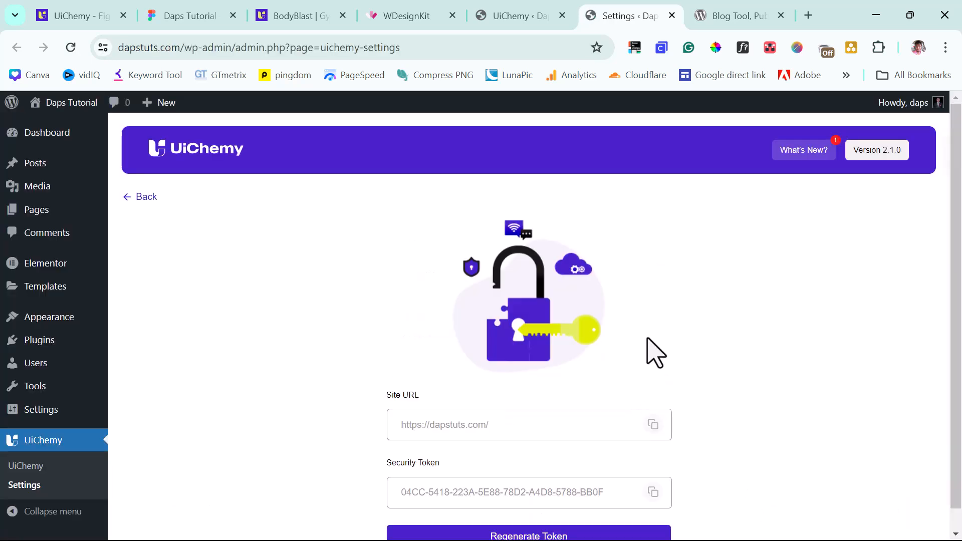
pyautogui.scroll(-3, 702, 345)
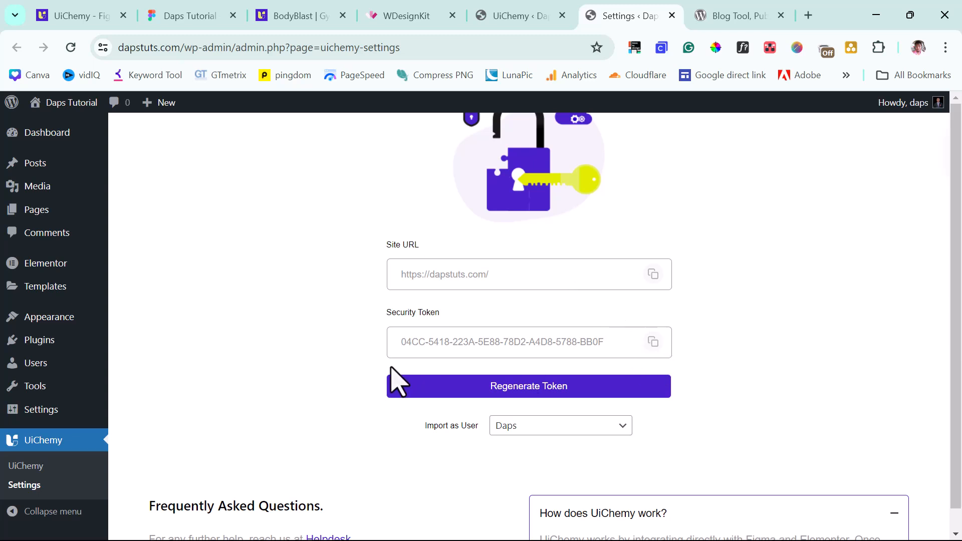
pyautogui.click(503, 16)
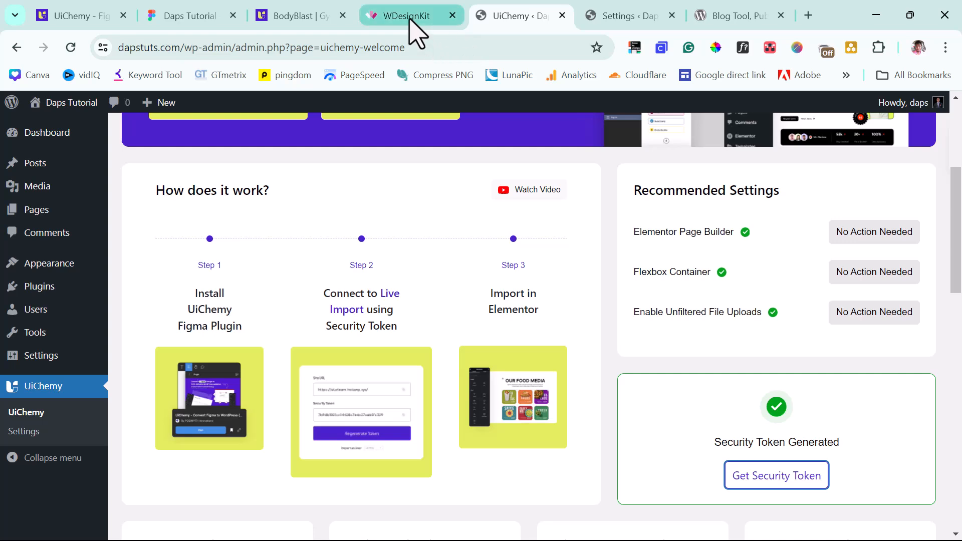
pyautogui.click(188, 17)
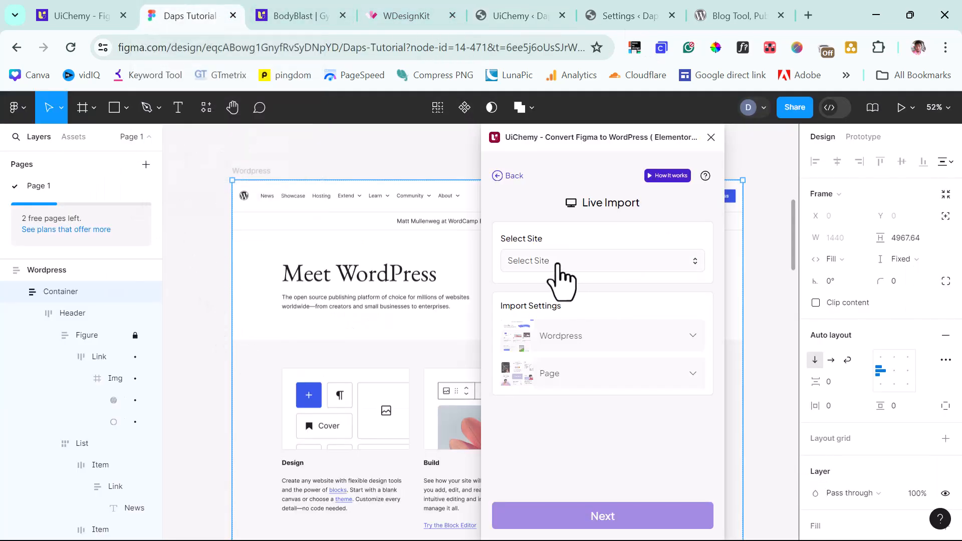
pyautogui.click(540, 265)
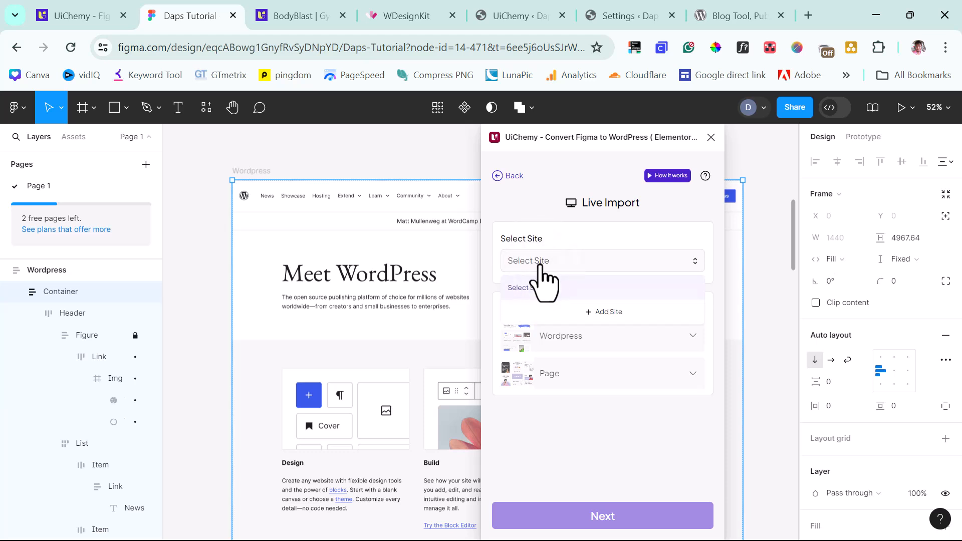
pyautogui.click(603, 312)
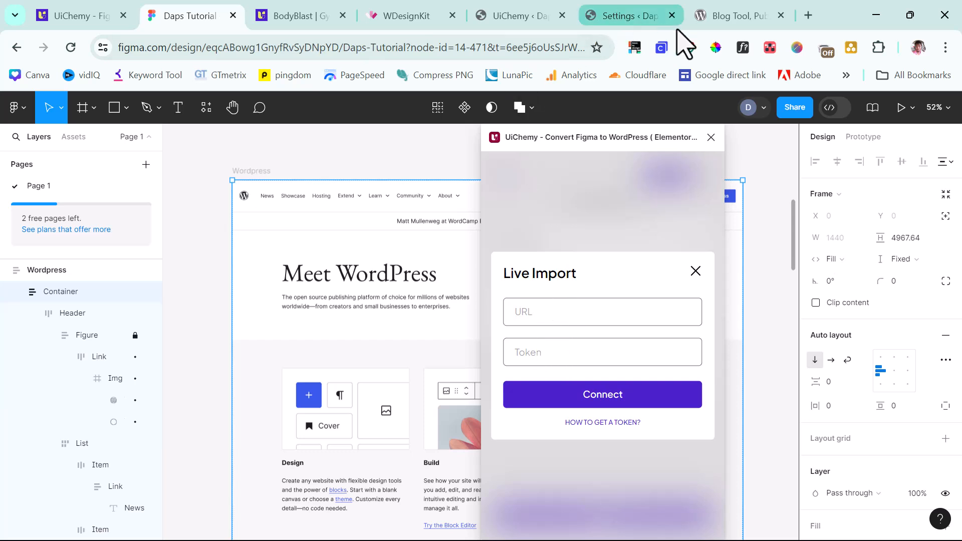
pyautogui.click(612, 18)
pyautogui.click(539, 280)
pyautogui.click(653, 274)
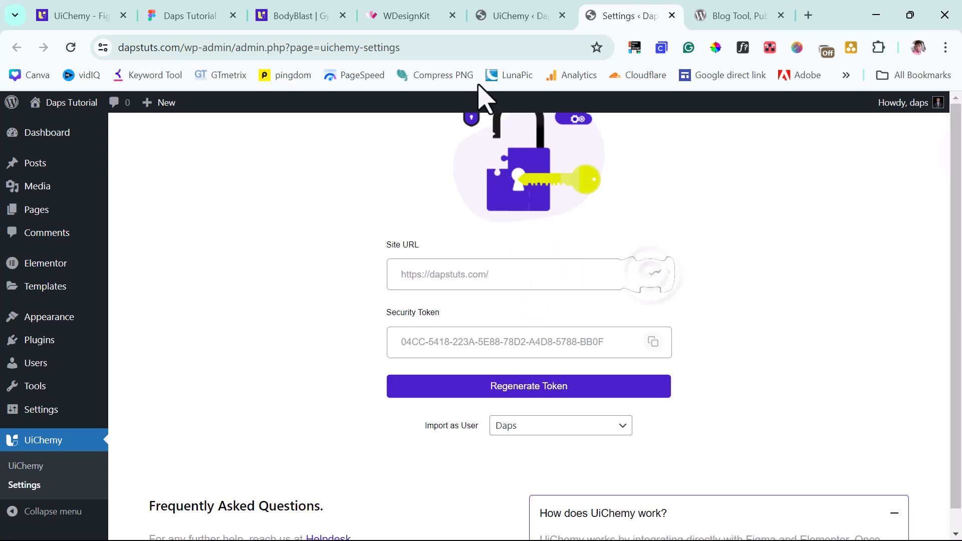
pyautogui.click(195, 16)
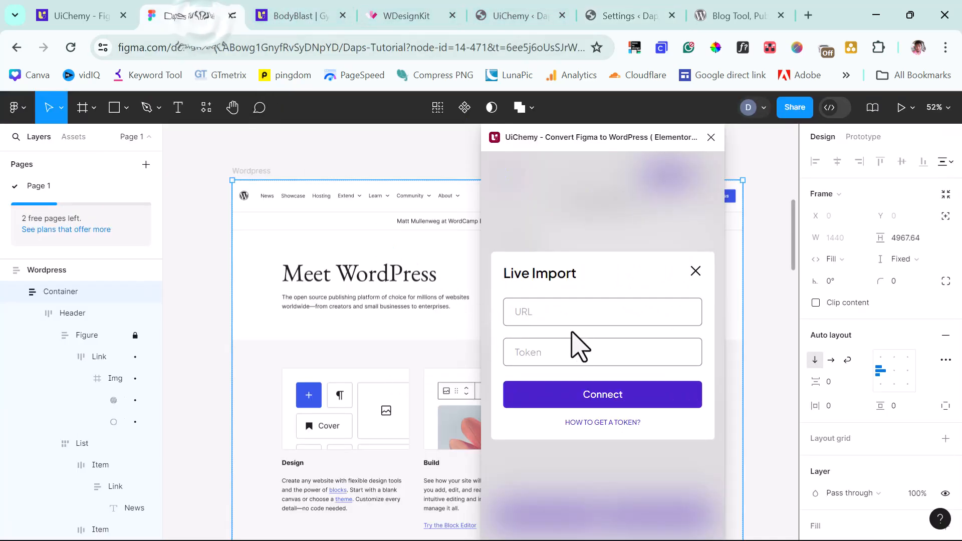
pyautogui.hotkey('ctrl', 'v')
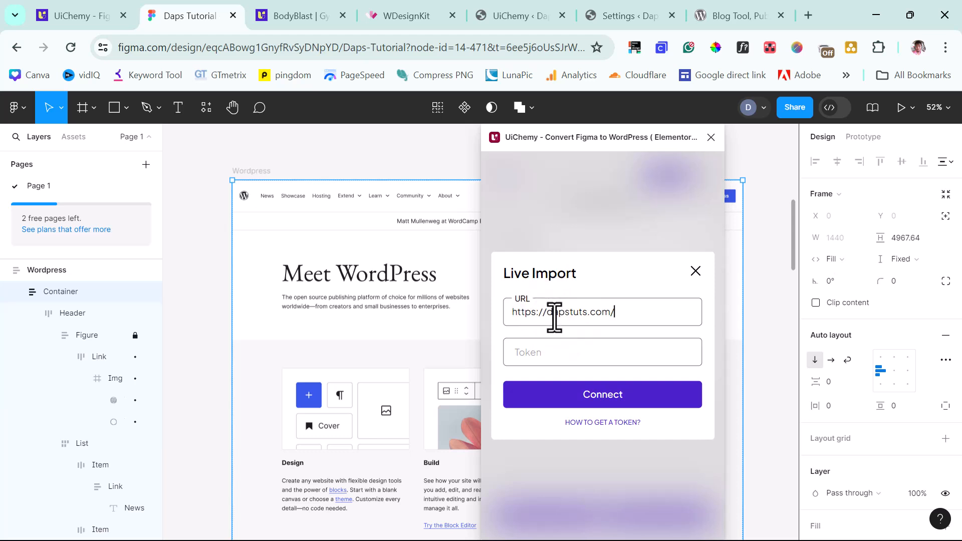
# Copy the security token from the WordPress UiChemy settings, paste it as the Live Import token in Figma and connect the site
pyautogui.click(625, 20)
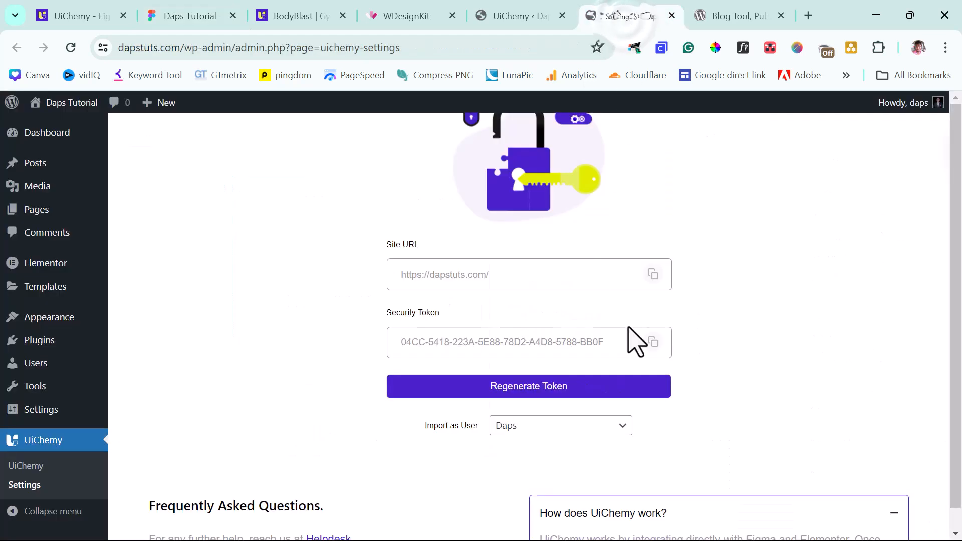
pyautogui.click(655, 341)
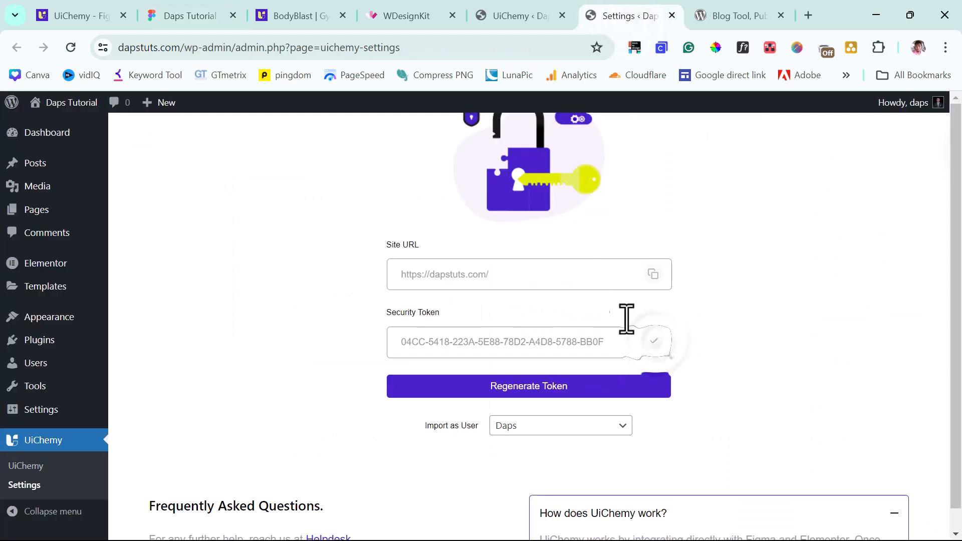
pyautogui.click(190, 16)
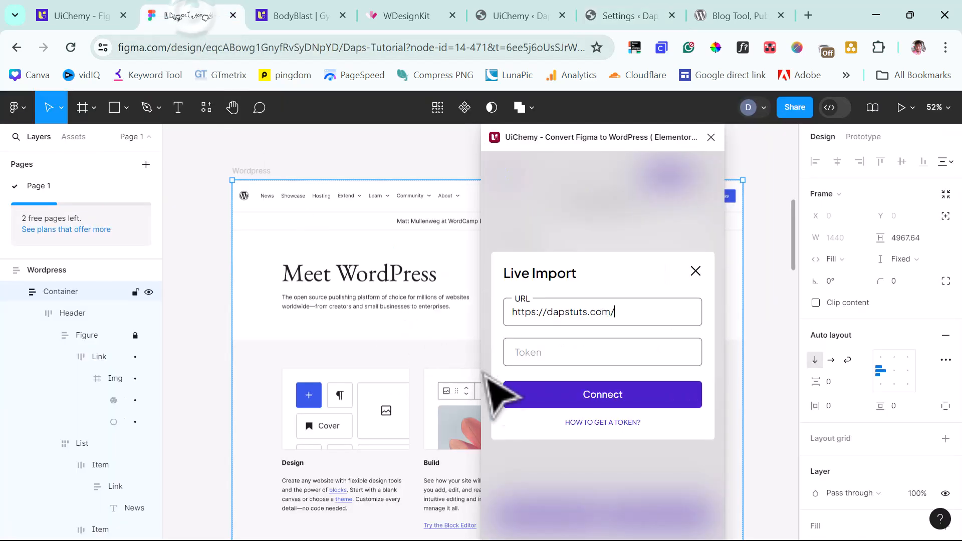
pyautogui.click(526, 348)
pyautogui.hotkey('ctrl', 'v')
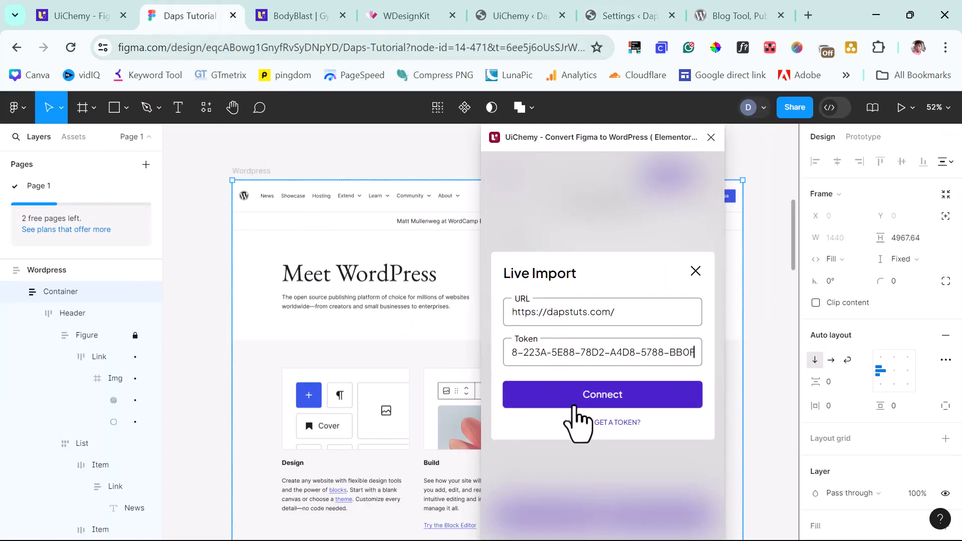
pyautogui.click(573, 402)
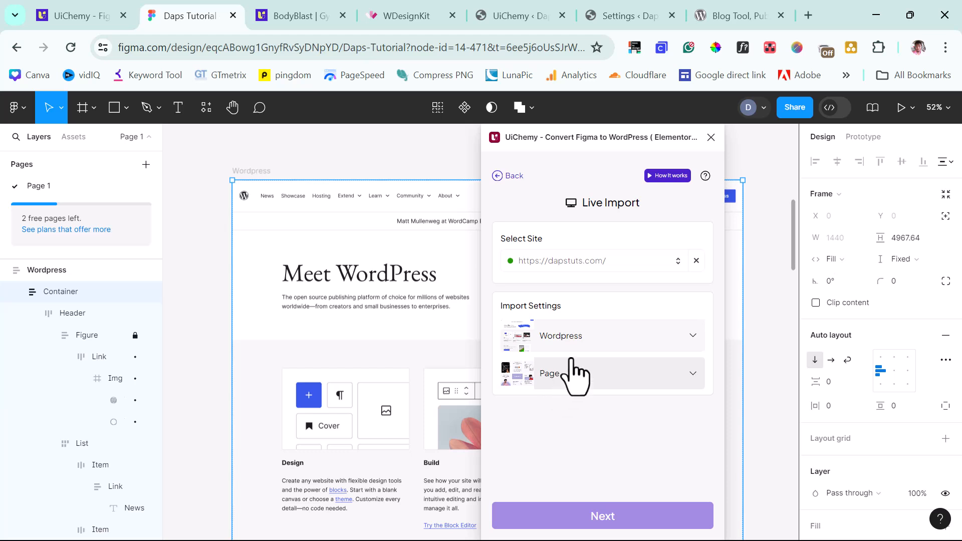
# Set the Wordpress design to export to a new Page, apply that setting to the Page design and proceed to the import list
pyautogui.click(695, 338)
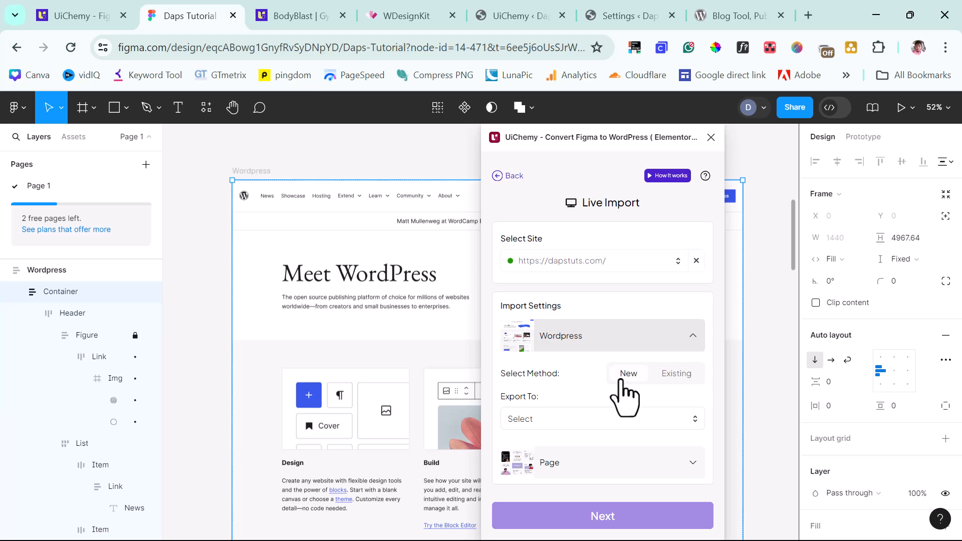
pyautogui.click(571, 416)
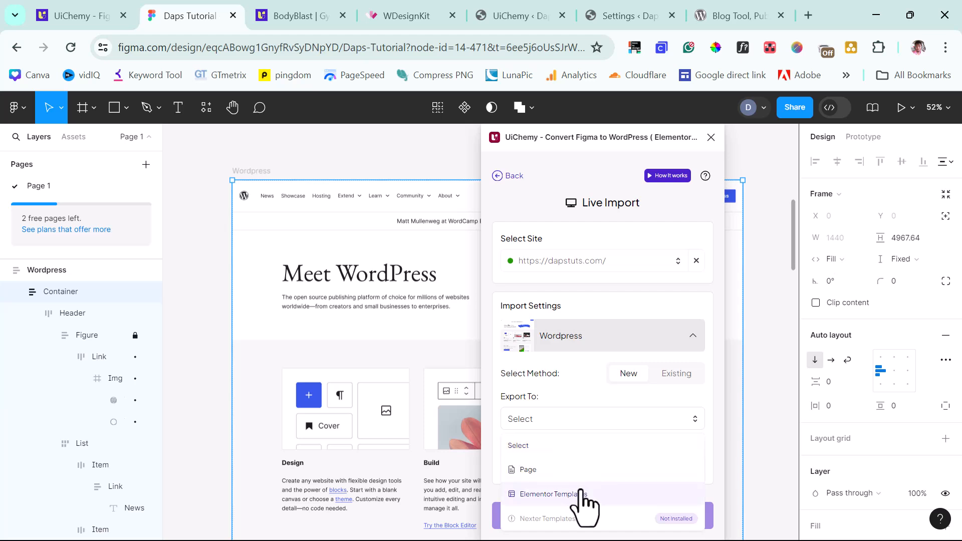
pyautogui.click(552, 495)
pyautogui.scroll(-1, 606, 478)
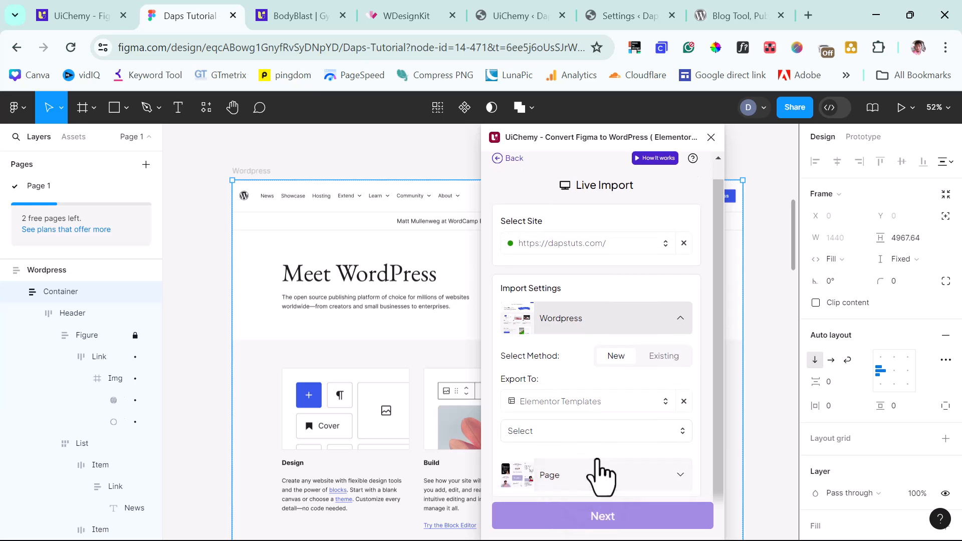
pyautogui.click(545, 458)
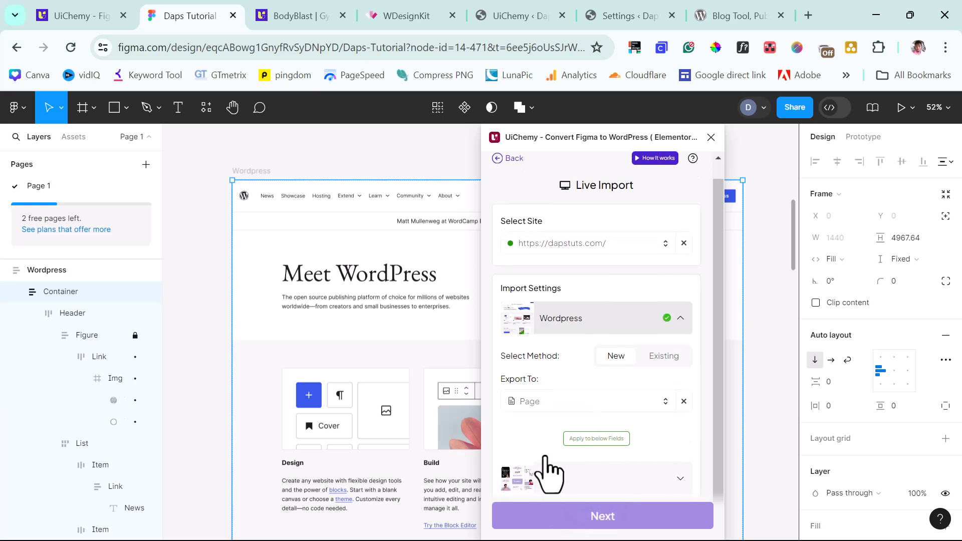
pyautogui.click(584, 438)
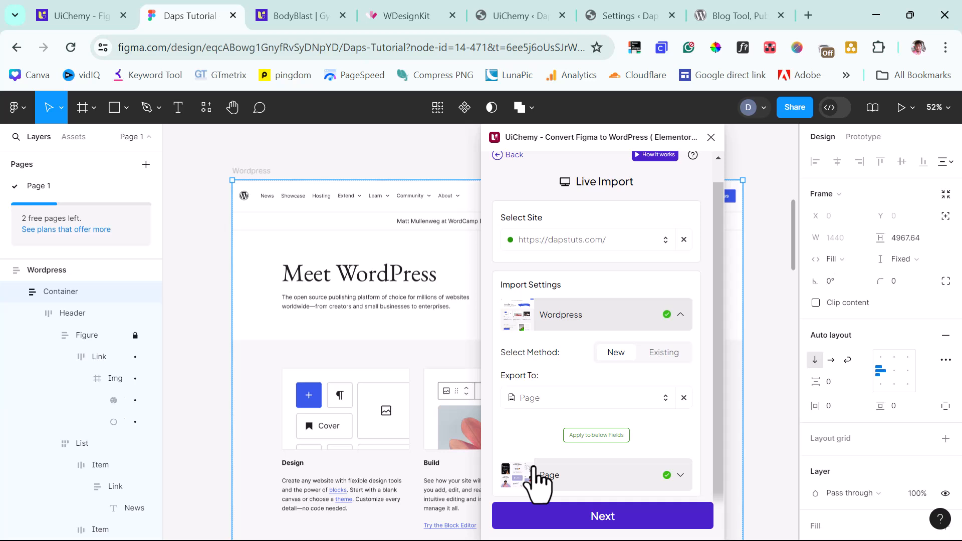
pyautogui.click(570, 521)
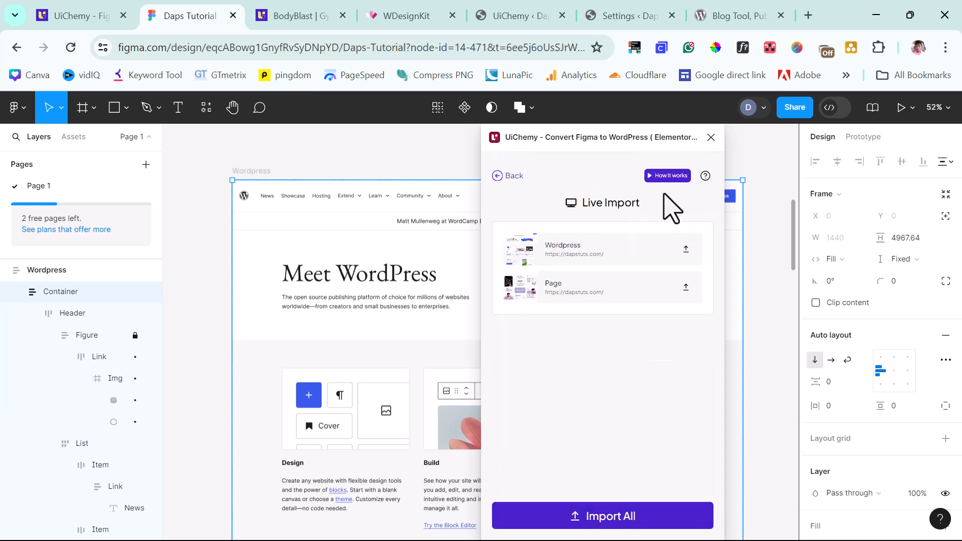
# Live-import the Wordpress and Page designs into the site and open the imported Page to check its layout
pyautogui.click(585, 523)
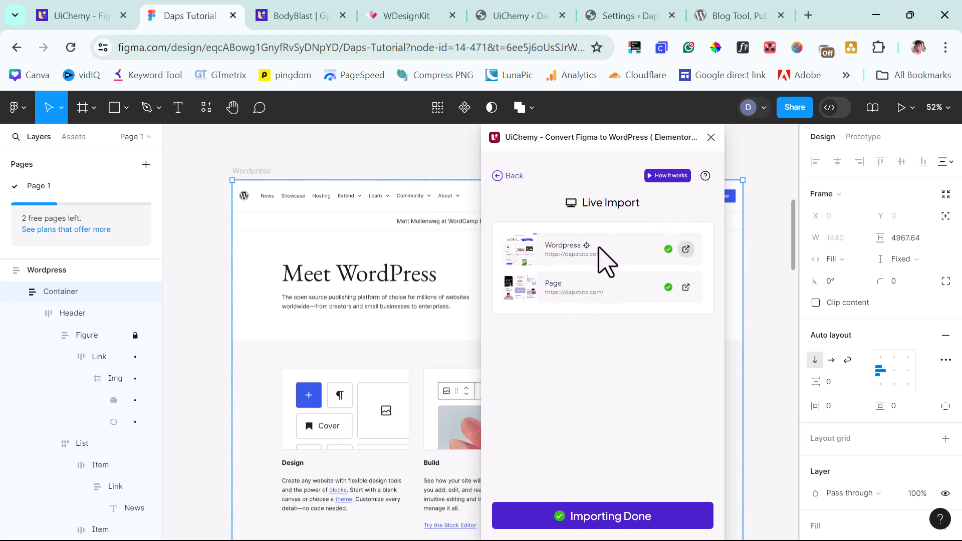
pyautogui.click(687, 288)
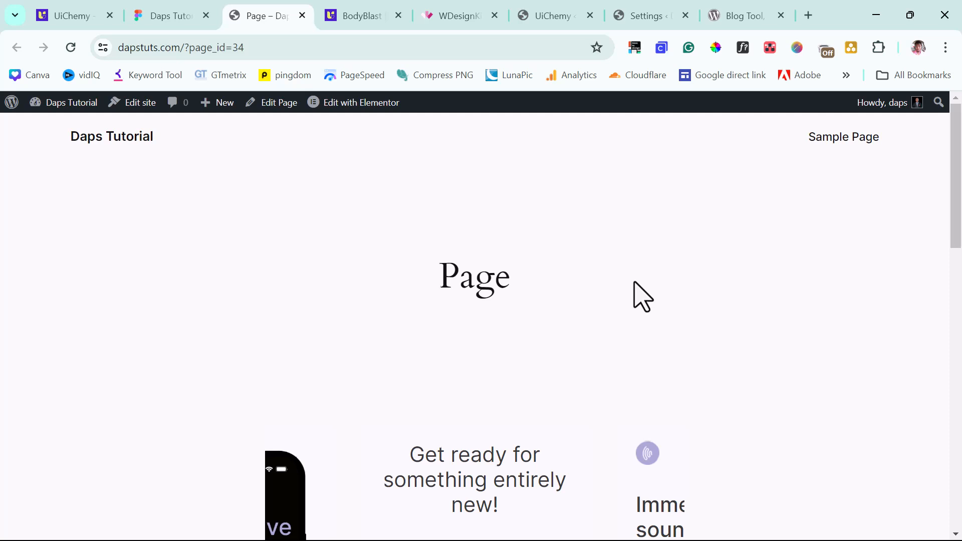
pyautogui.scroll(-10, 644, 297)
pyautogui.scroll(10, 389, 197)
pyautogui.scroll(-8, 709, 326)
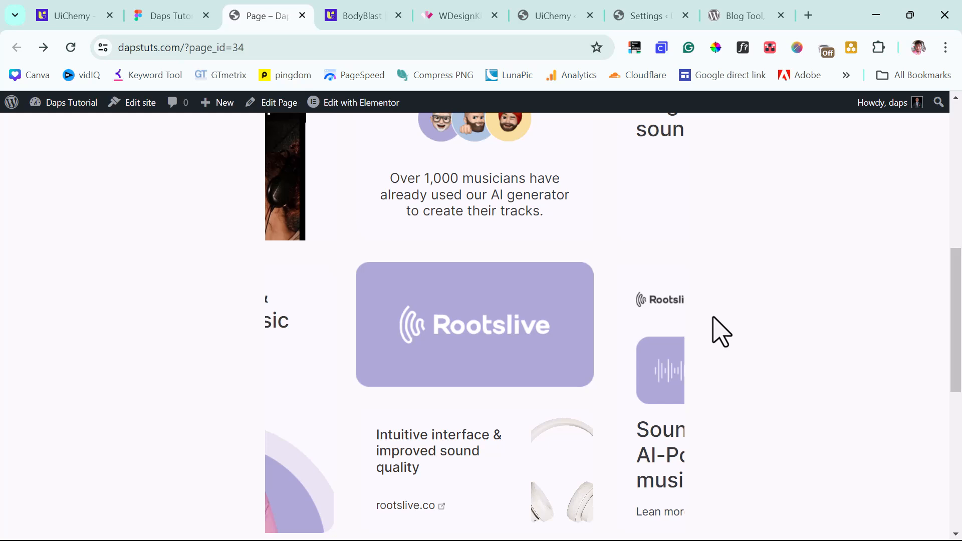
pyautogui.scroll(-7, 713, 333)
pyautogui.scroll(10, 726, 338)
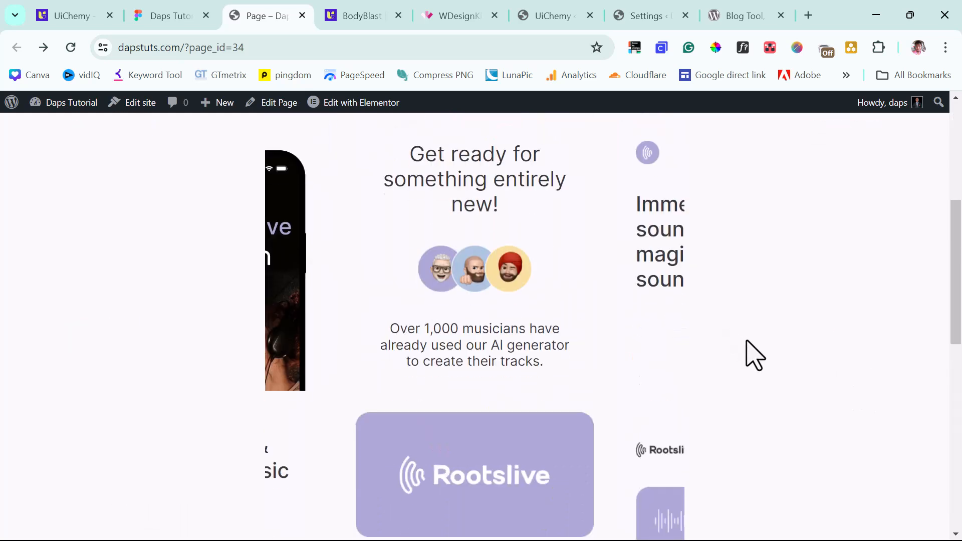
pyautogui.scroll(6, 555, 371)
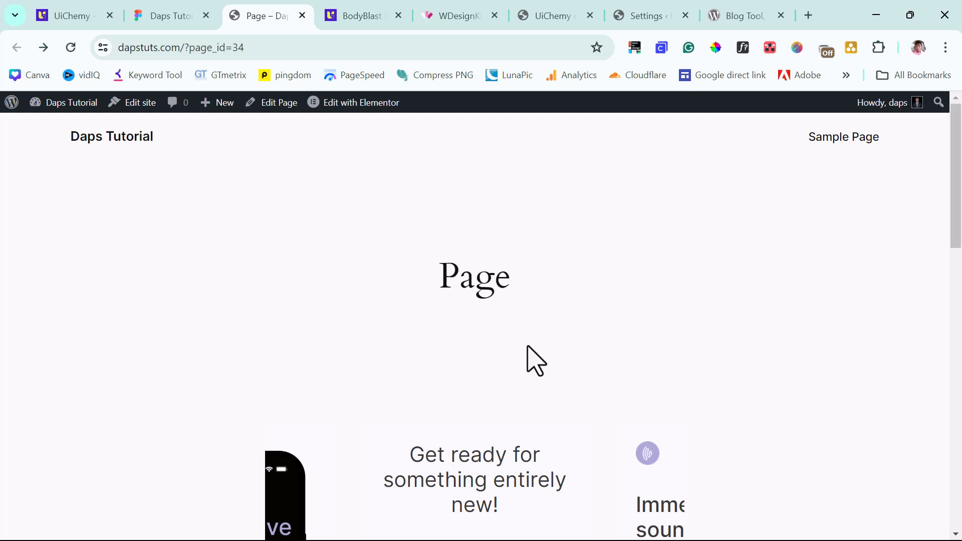
# Open the imported Page for editing in Elementor and set its page layout to Elementor Canvas
pyautogui.click(351, 102)
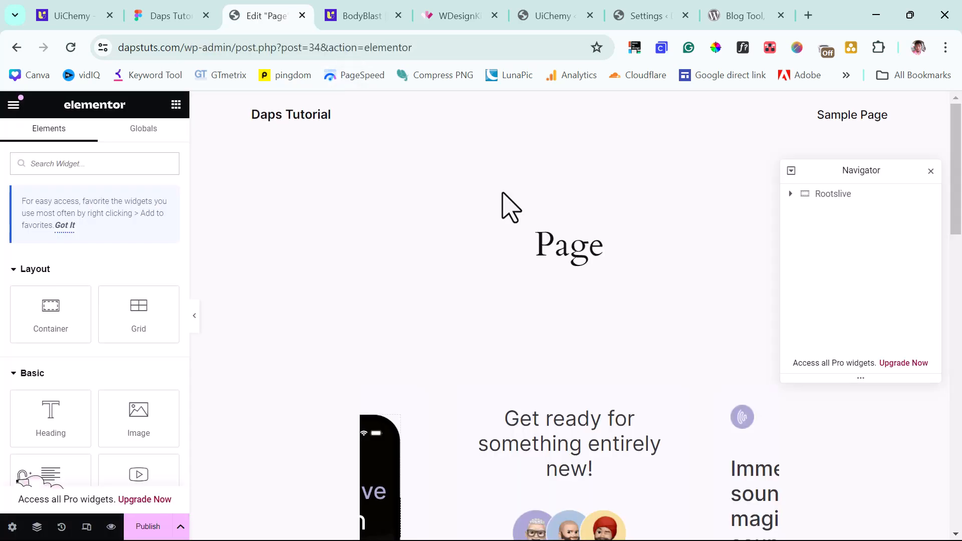
pyautogui.scroll(-7, 669, 334)
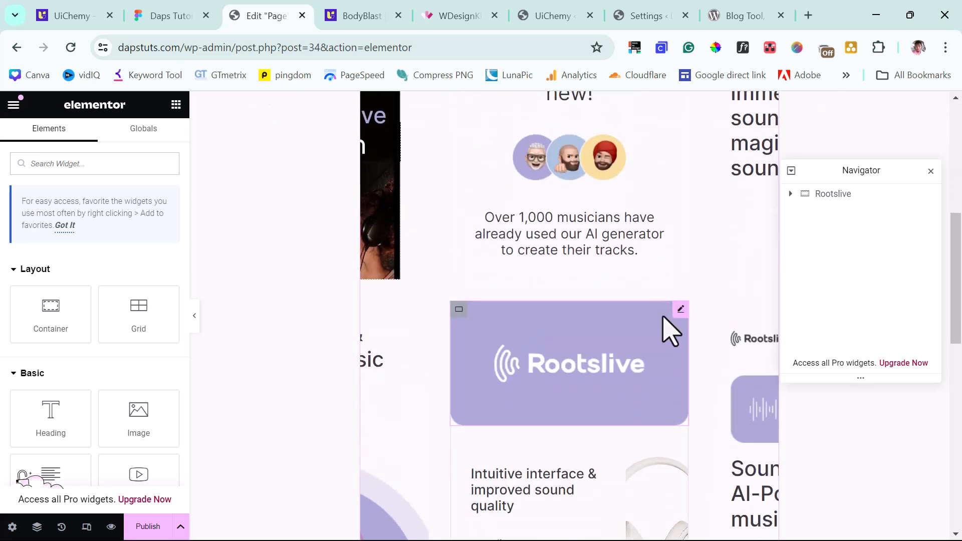
pyautogui.scroll(-9, 669, 333)
pyautogui.scroll(9, 667, 331)
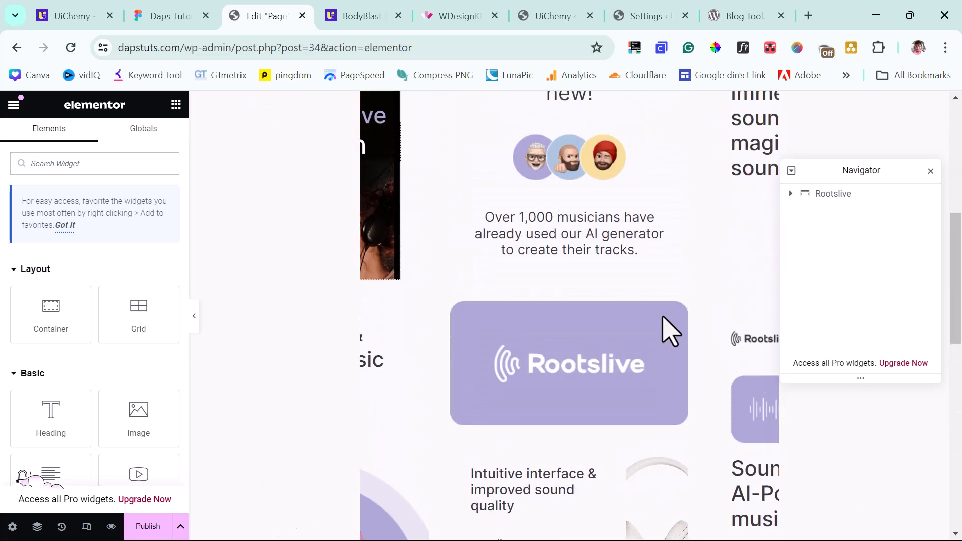
pyautogui.scroll(-5, 83, 359)
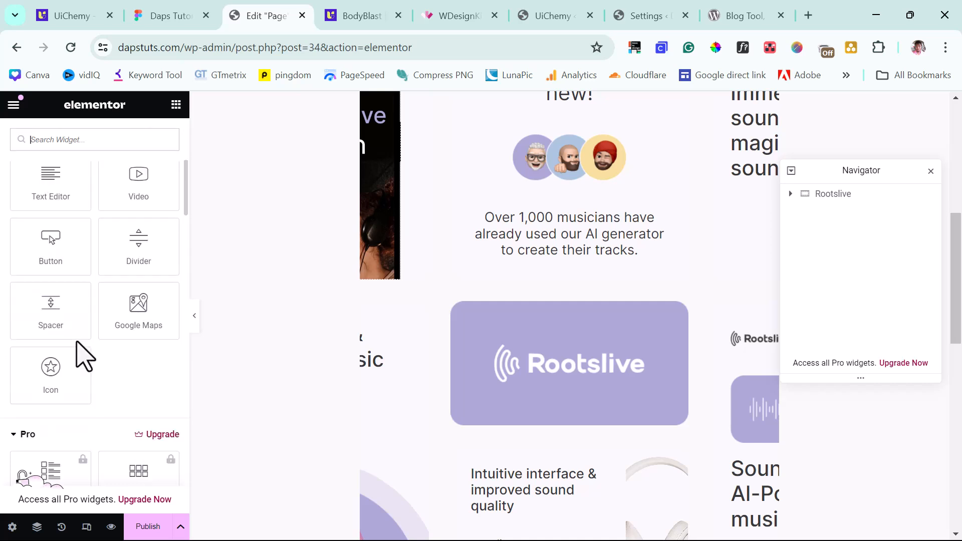
pyautogui.scroll(-3, 45, 488)
pyautogui.click(9, 526)
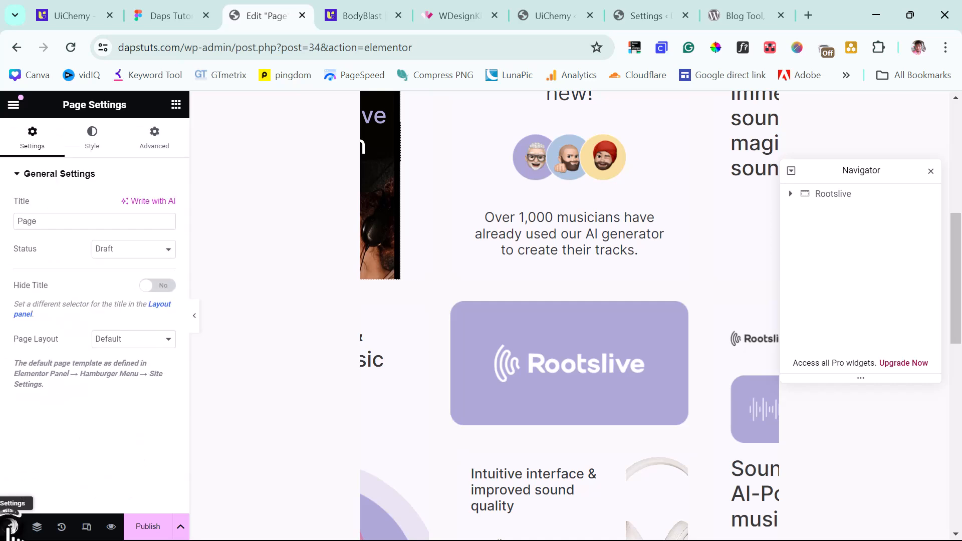
pyautogui.click(136, 341)
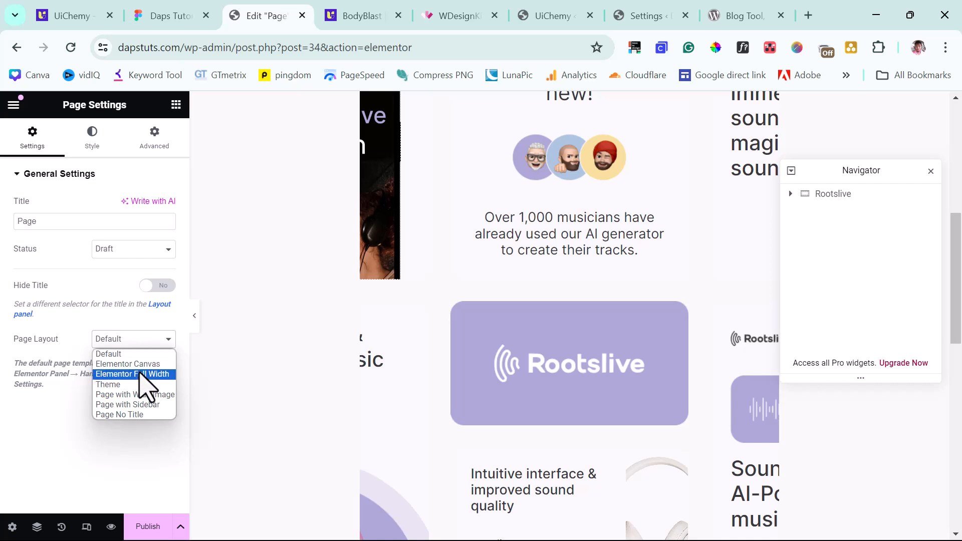
pyautogui.click(134, 364)
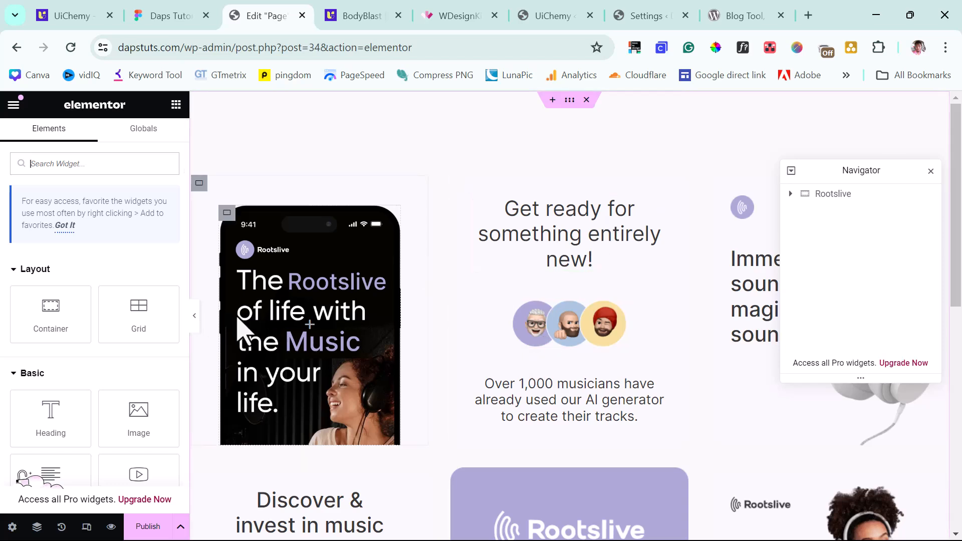
# Collapse the Elementor editing panel to review the Page design at full width, and restore the panel
pyautogui.click(196, 316)
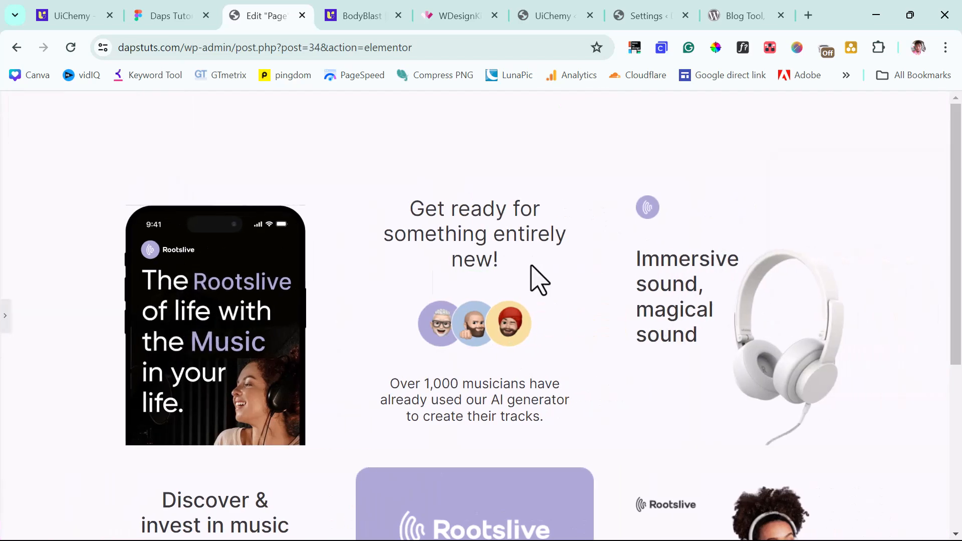
pyautogui.scroll(-5, 702, 283)
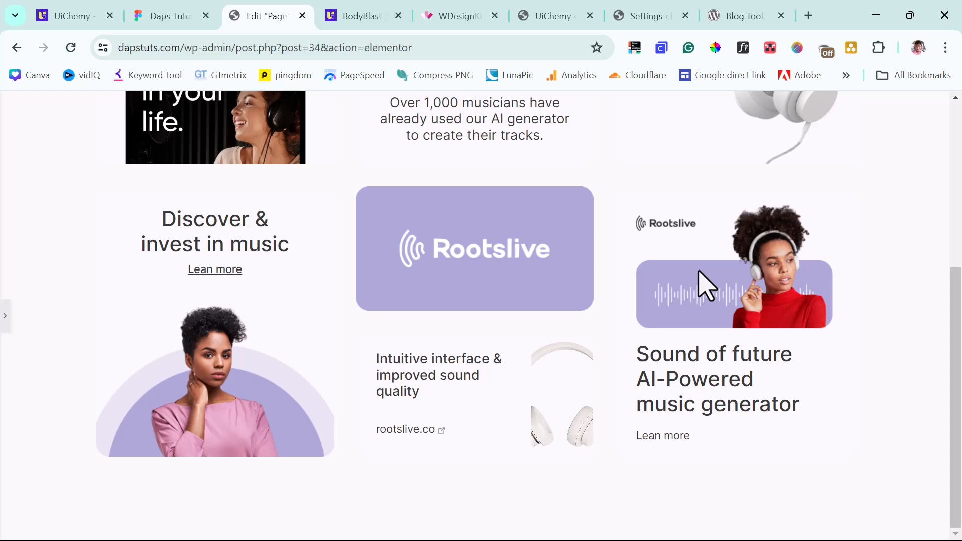
pyautogui.scroll(5, 707, 286)
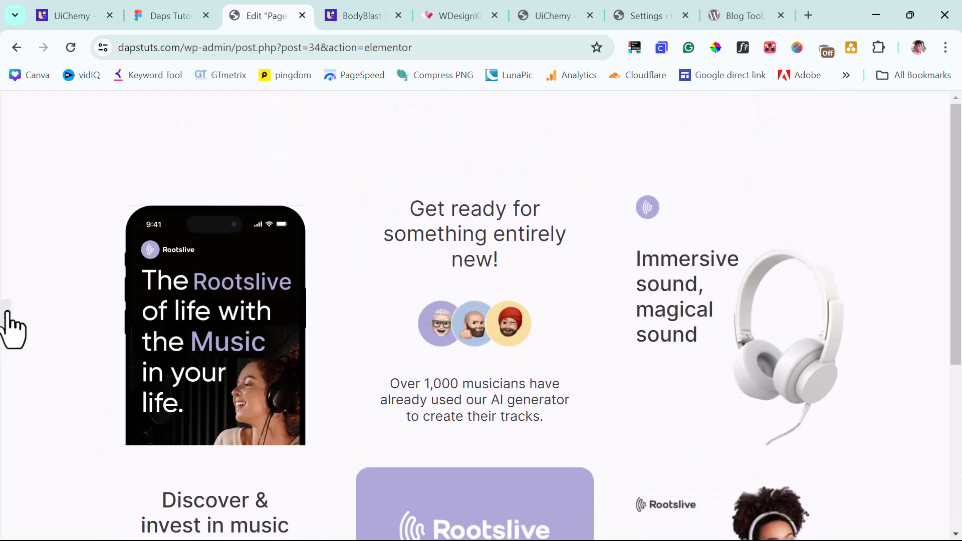
pyautogui.click(5, 316)
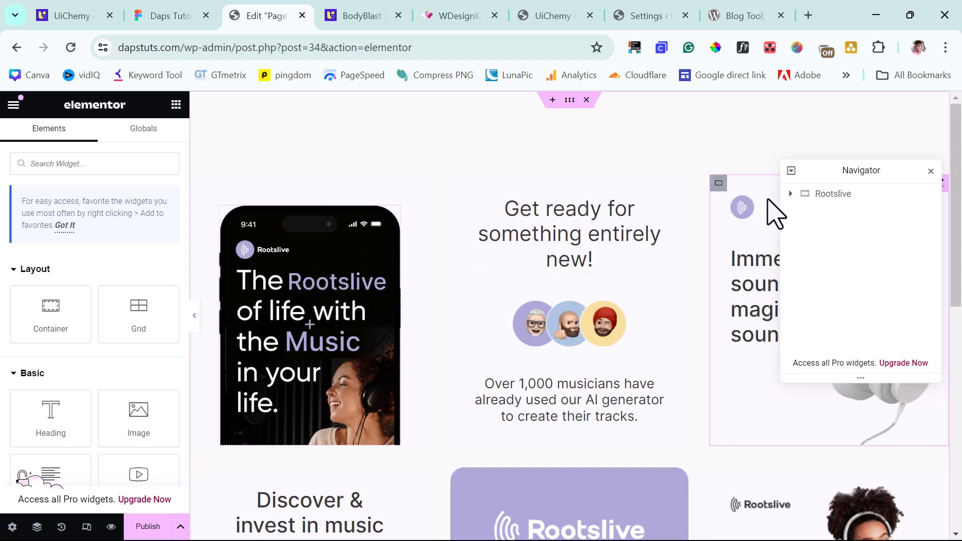
# Expand the Rootslive structure and inspect its first container plus the heading, avatar image and musicians text of the second card
pyautogui.click(791, 196)
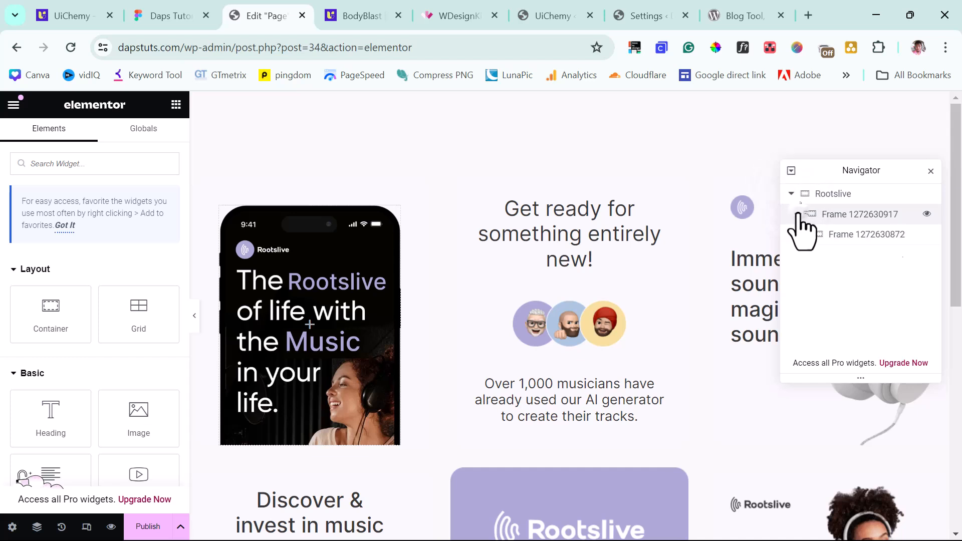
pyautogui.click(800, 215)
pyautogui.click(862, 234)
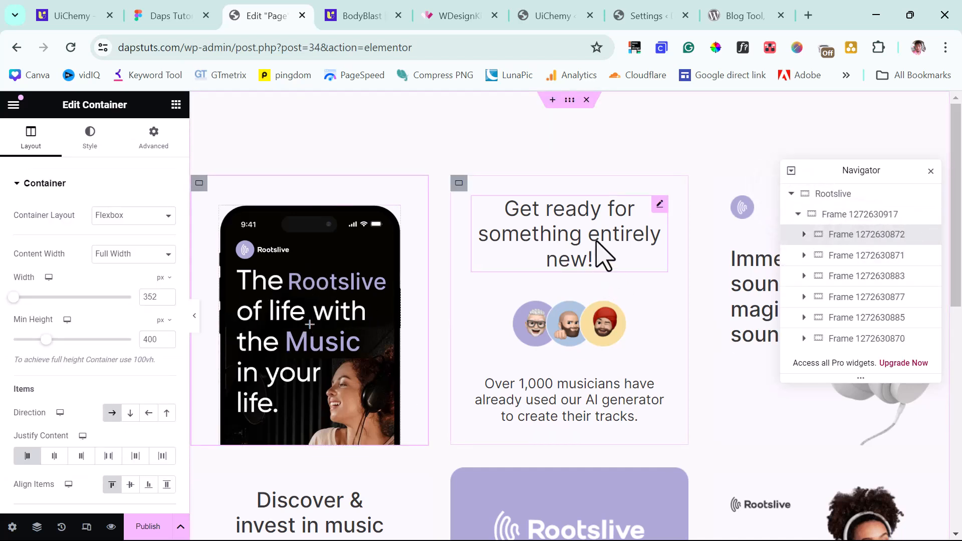
pyautogui.click(597, 246)
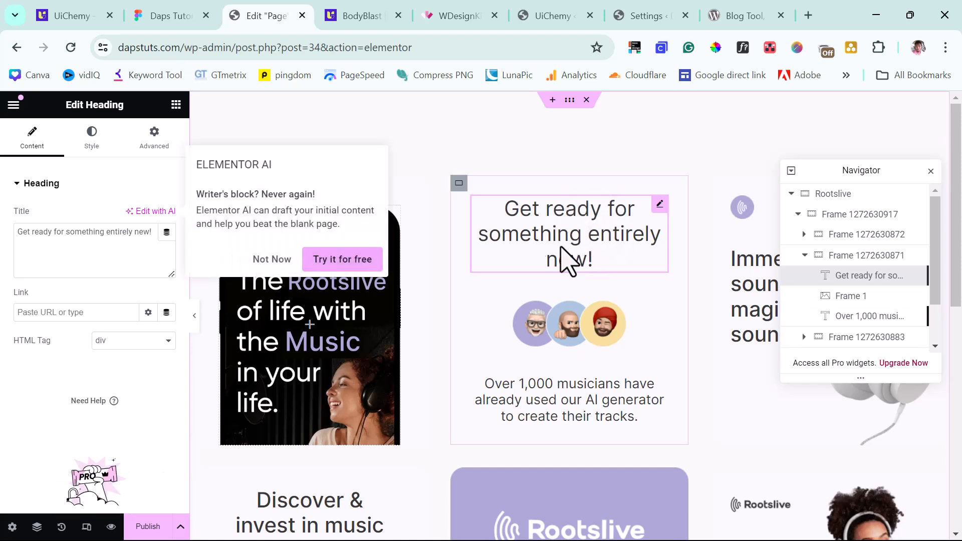
pyautogui.click(576, 326)
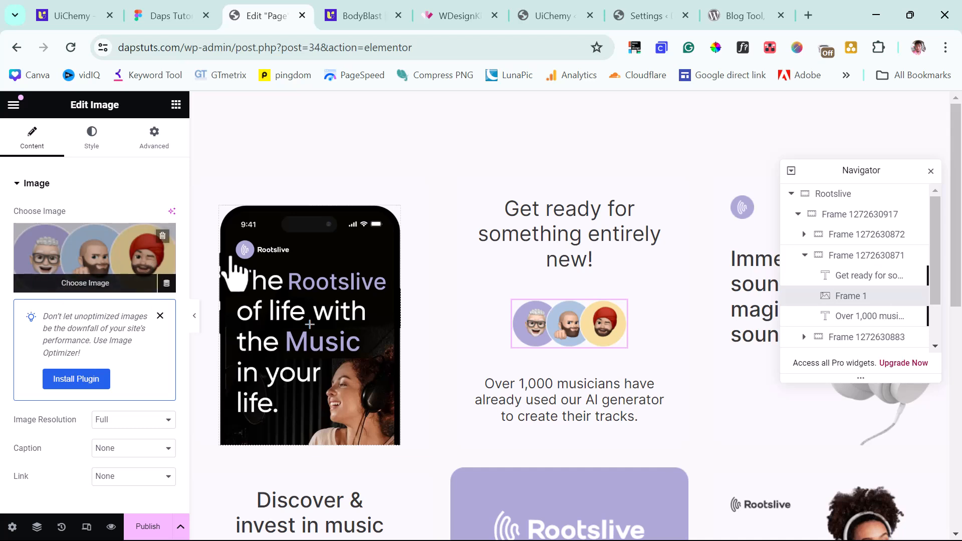
pyautogui.click(575, 424)
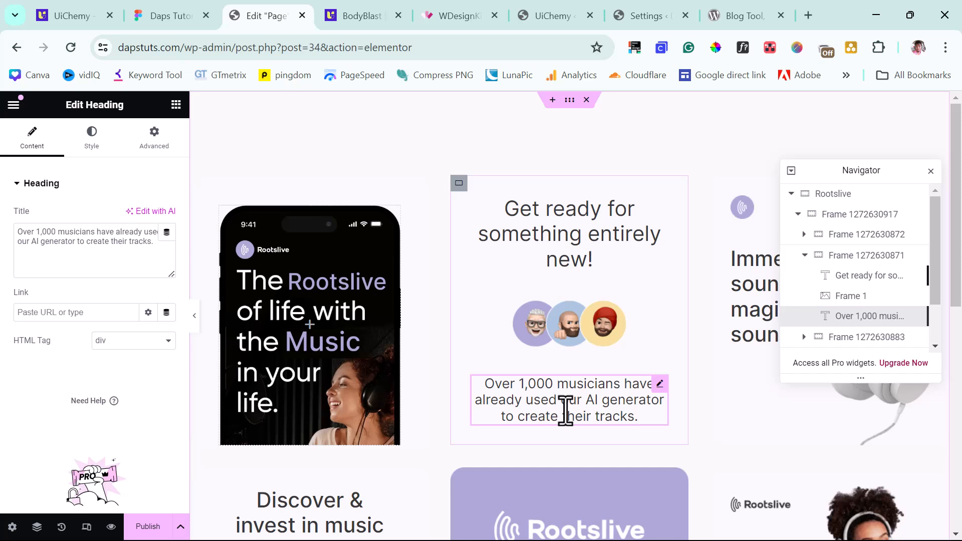
# Publish the Page and view the live version on the site from top to bottom
pyautogui.click(145, 527)
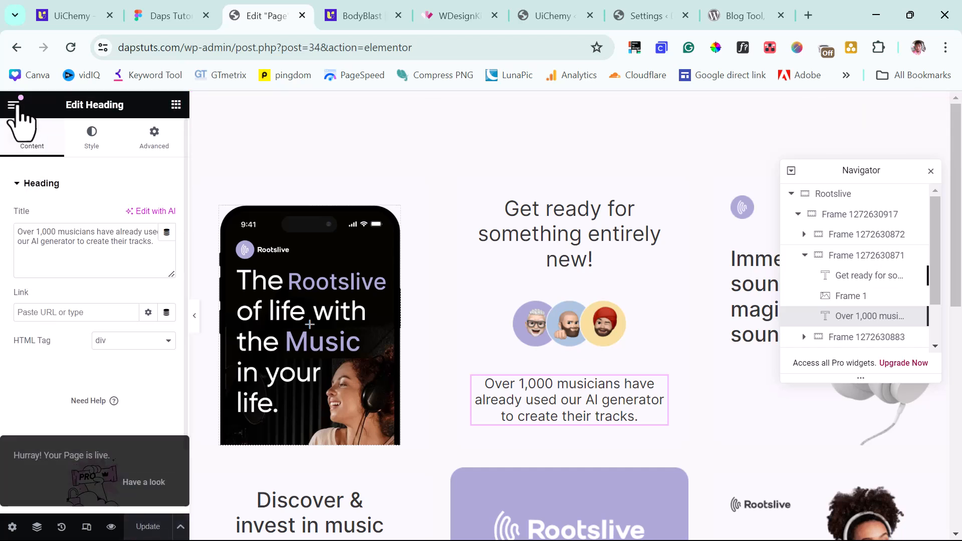
pyautogui.click(14, 104)
pyautogui.click(53, 392)
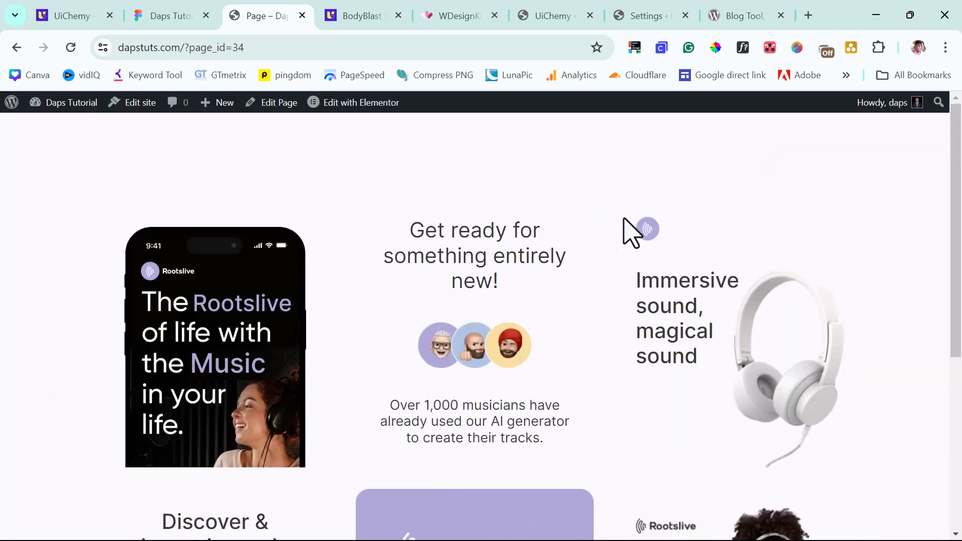
pyautogui.scroll(-5, 627, 246)
pyautogui.scroll(5, 626, 261)
# Go to the list of all pages in the WordPress dashboard and open the WordPress draft page in Elementor
pyautogui.moveTo(63, 105)
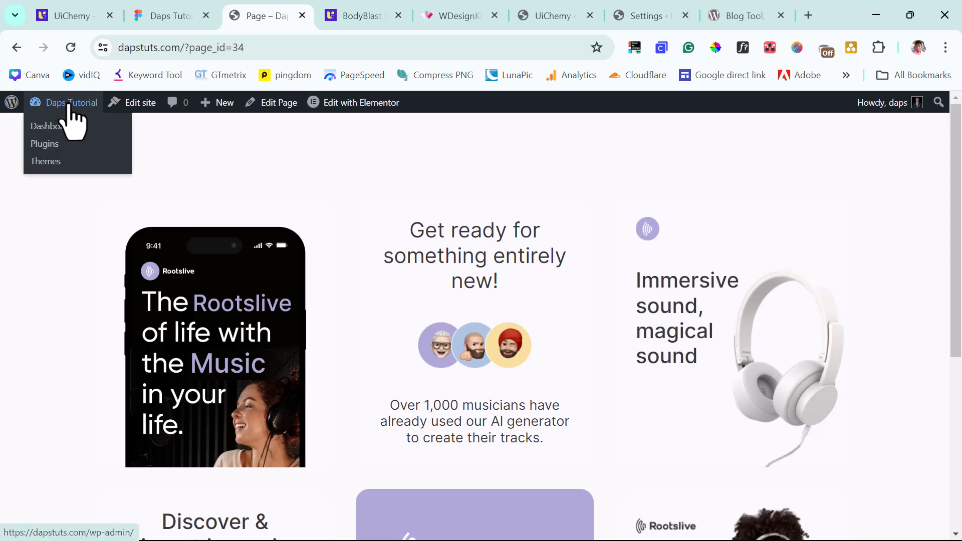
pyautogui.click(56, 128)
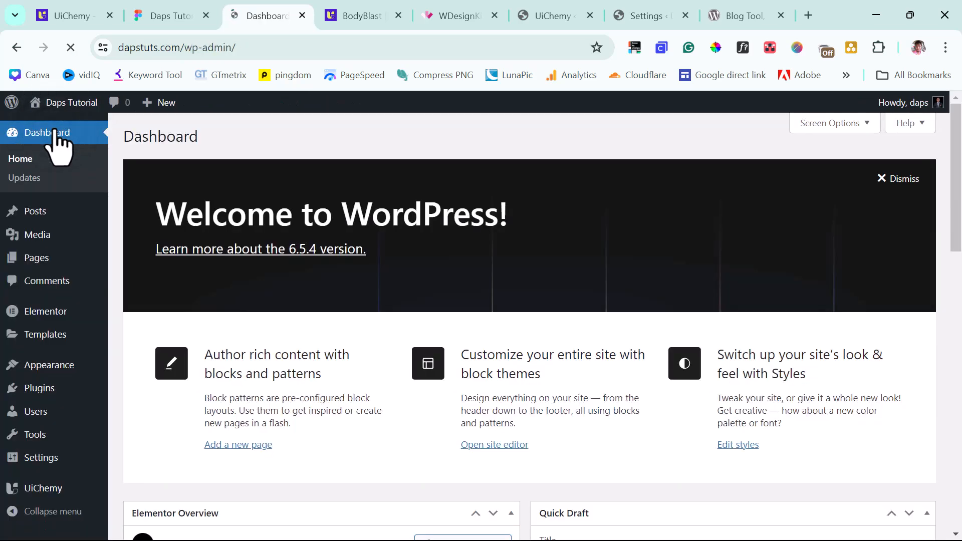
pyautogui.moveTo(75, 263)
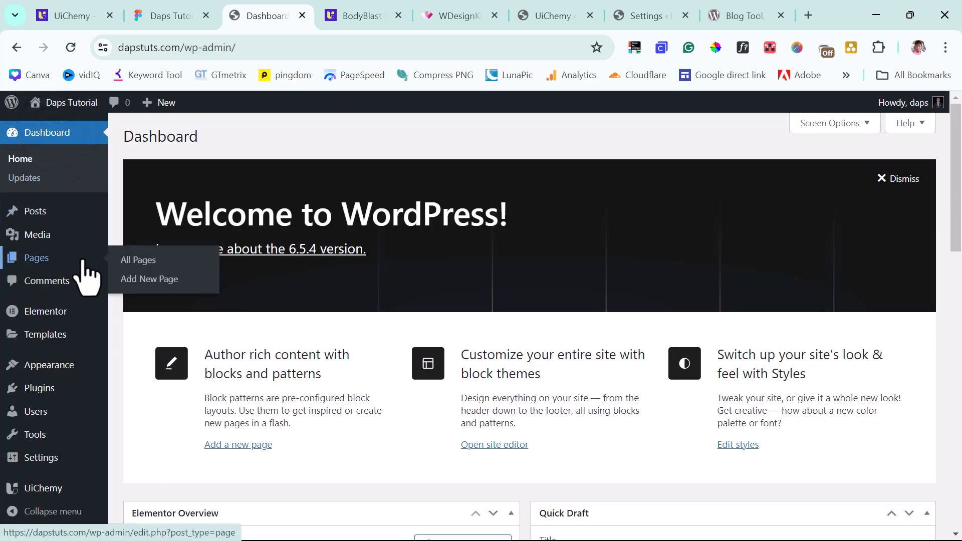
pyautogui.click(133, 262)
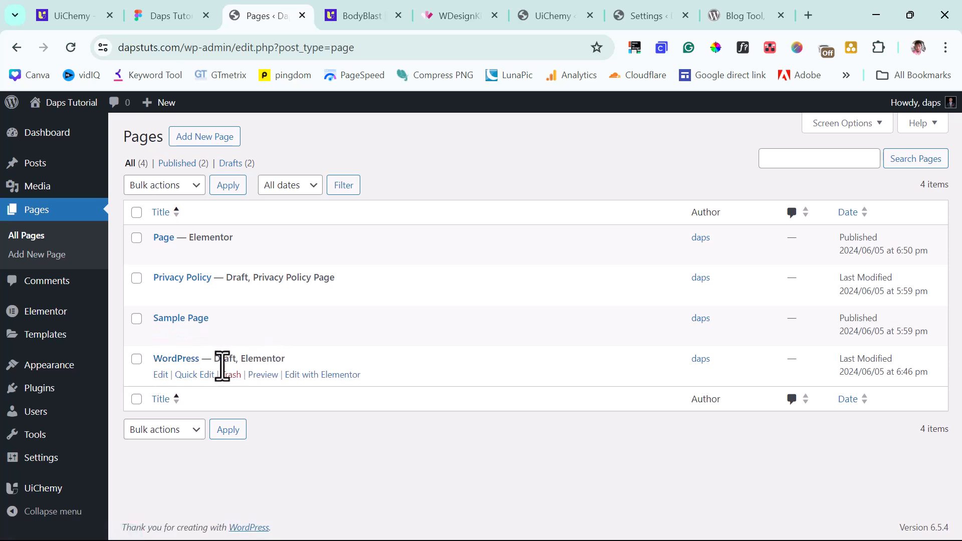
pyautogui.click(317, 376)
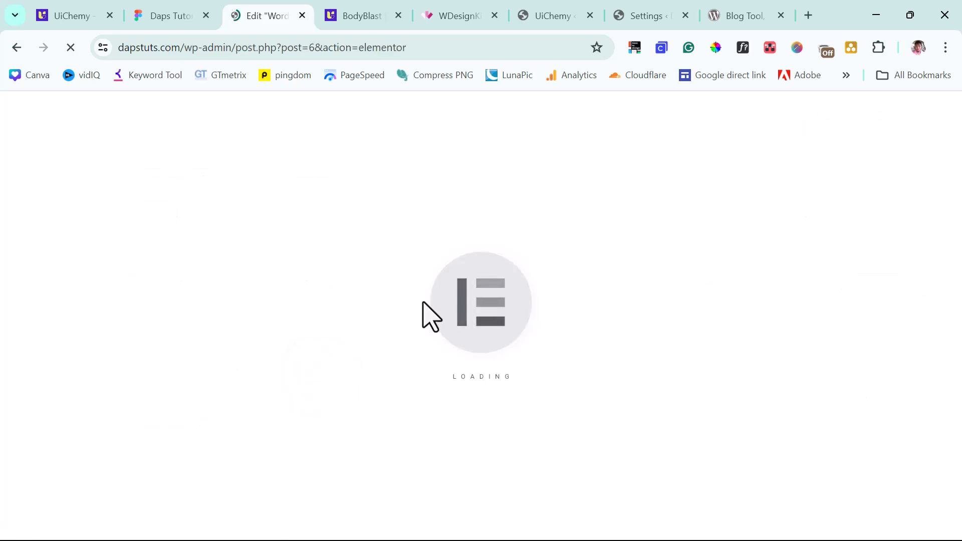
# Look over the WordPress page in the editor and set its page layout to Elementor Canvas
pyautogui.scroll(-7, 566, 241)
pyautogui.scroll(10, 564, 252)
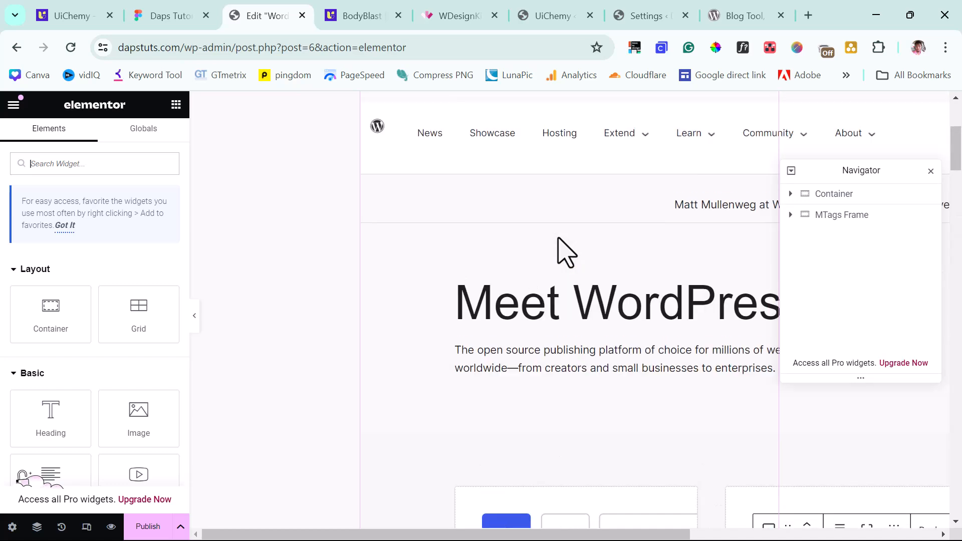
pyautogui.scroll(-3, 37, 431)
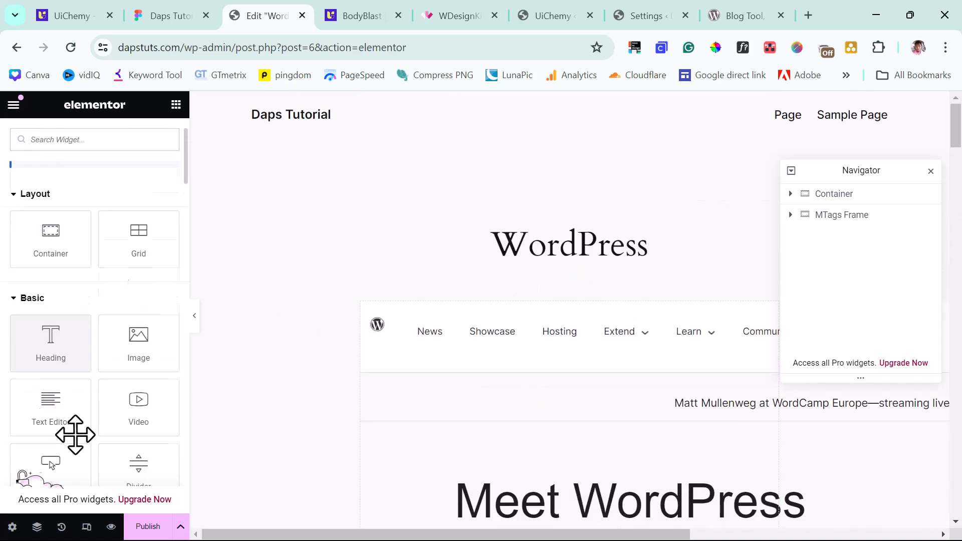
pyautogui.click(13, 527)
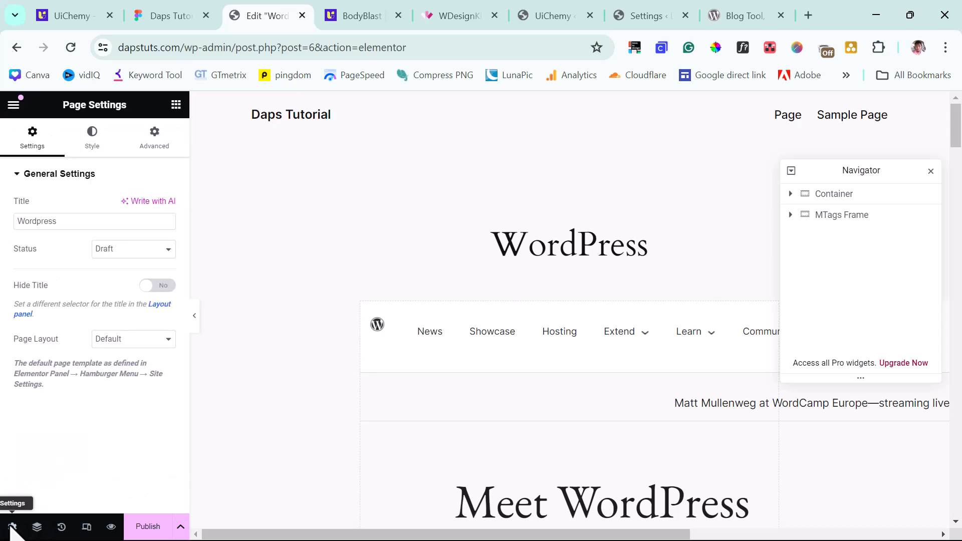
pyautogui.click(148, 340)
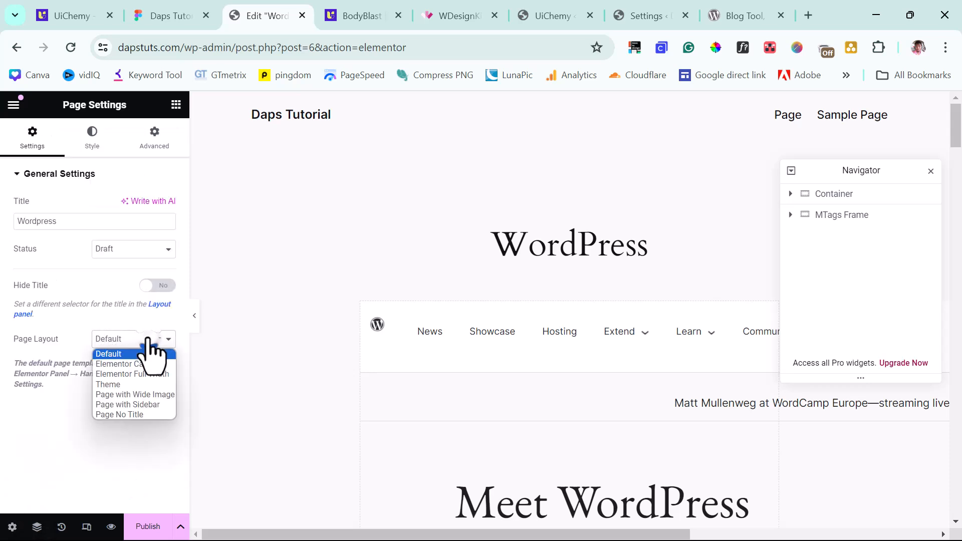
pyautogui.click(133, 365)
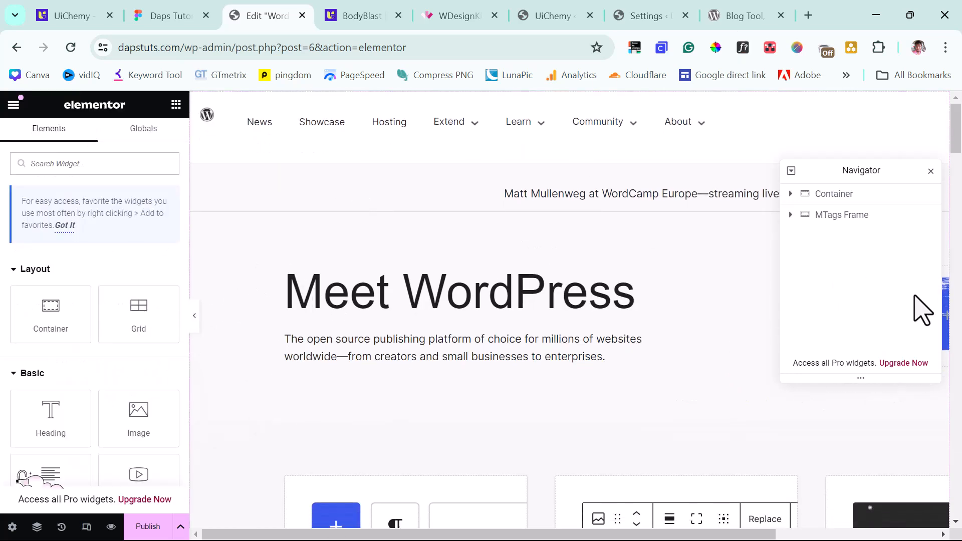
# Hide the editing panel and look over the WordPress page at full width from the hero down to its lower sections
pyautogui.click(194, 316)
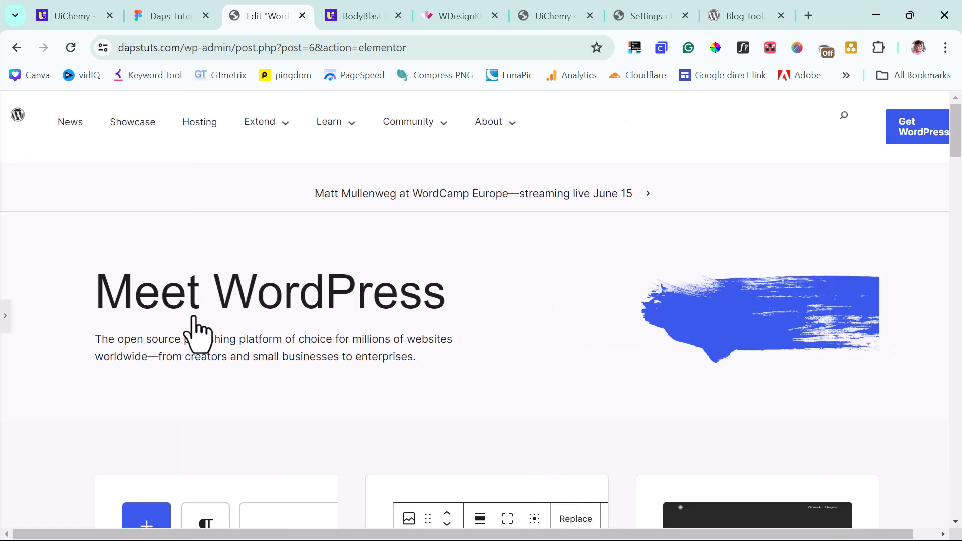
pyautogui.scroll(-8, 701, 250)
pyautogui.scroll(-20, 787, 220)
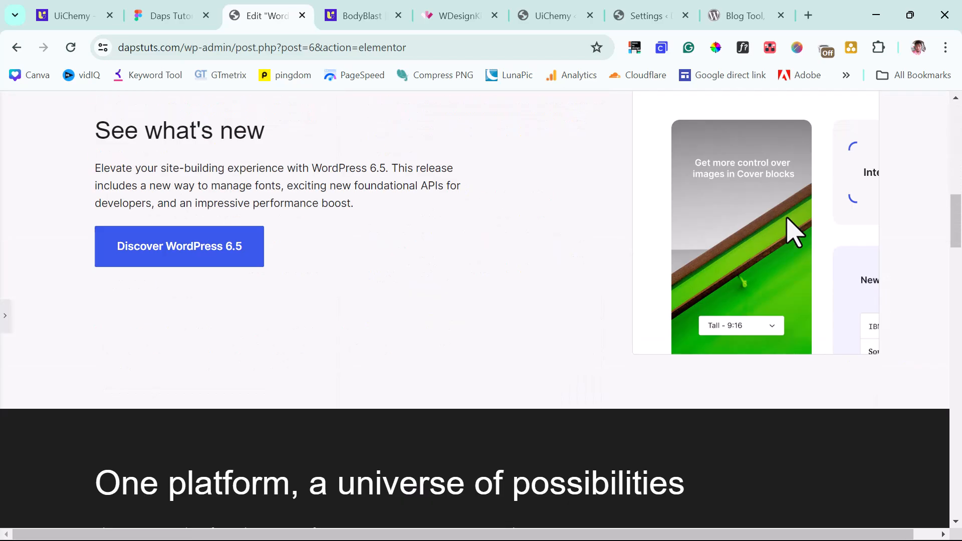
pyautogui.scroll(-15, 795, 233)
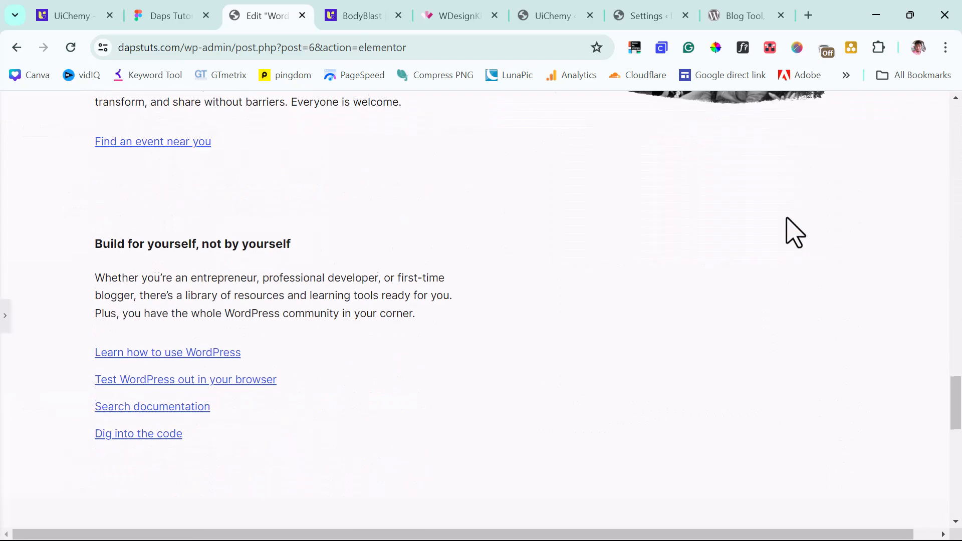
pyautogui.scroll(20, 795, 232)
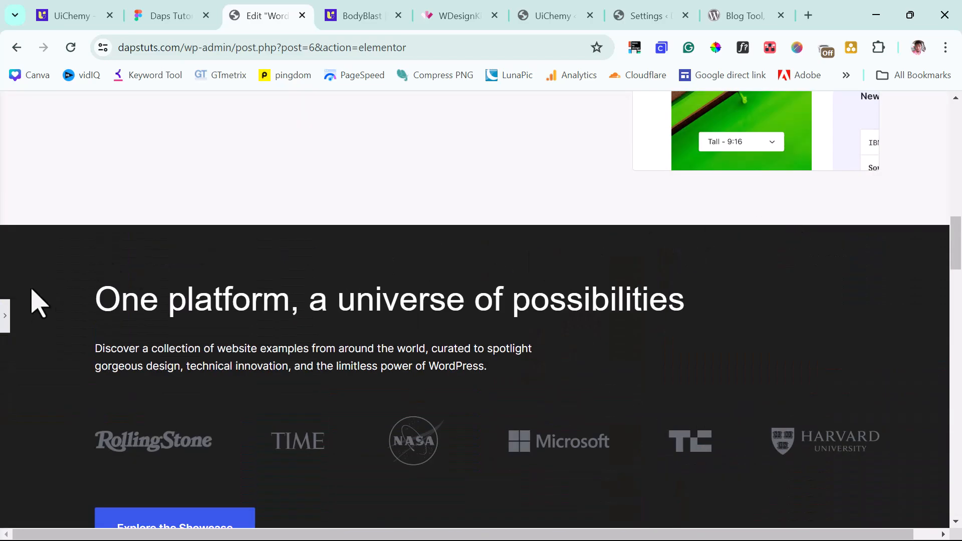
# Restore the editing panel, publish the WordPress page and look over its content in the editor
pyautogui.click(5, 316)
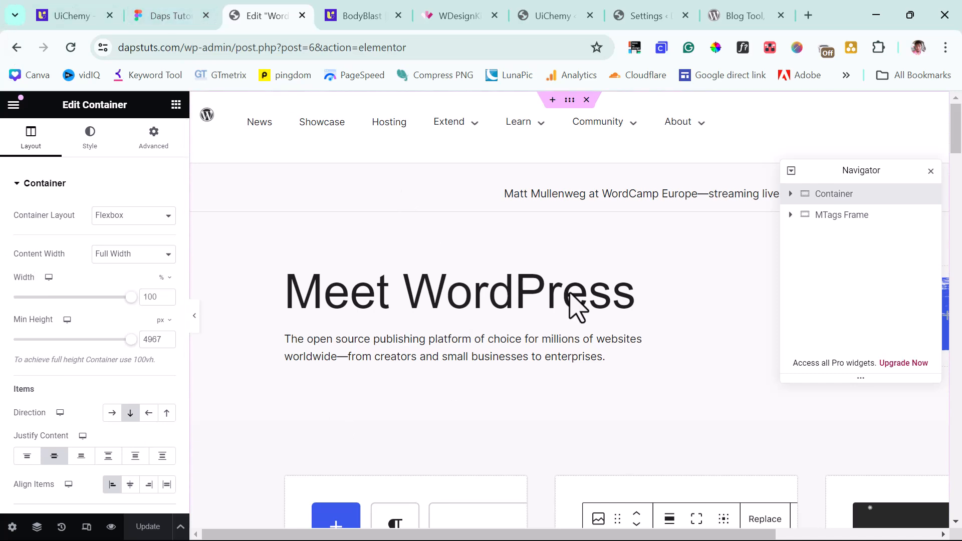
pyautogui.scroll(-12, 576, 332)
pyautogui.scroll(12, 576, 333)
# Switch to the Daps Tutorial design in Figma, view the recently used plugins and close the list
pyautogui.click(150, 17)
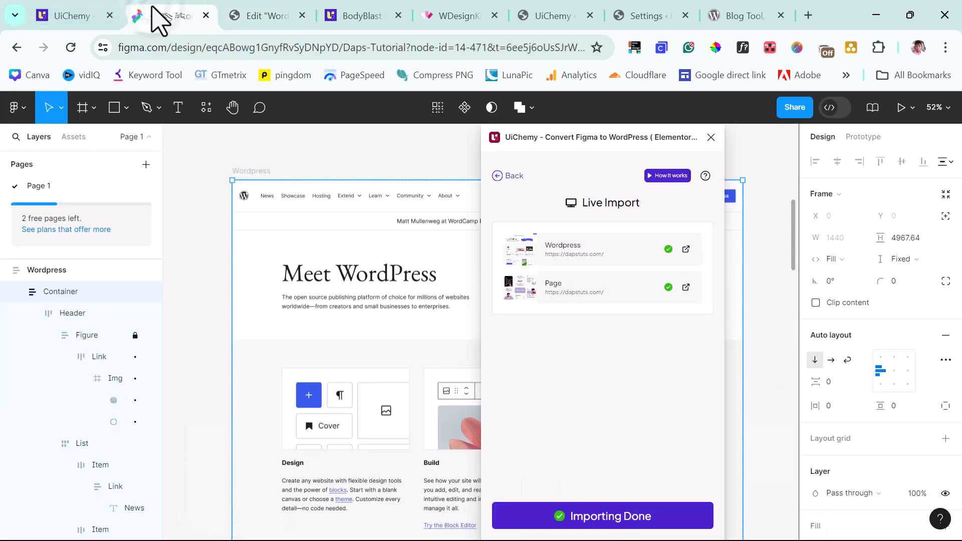
pyautogui.click(208, 111)
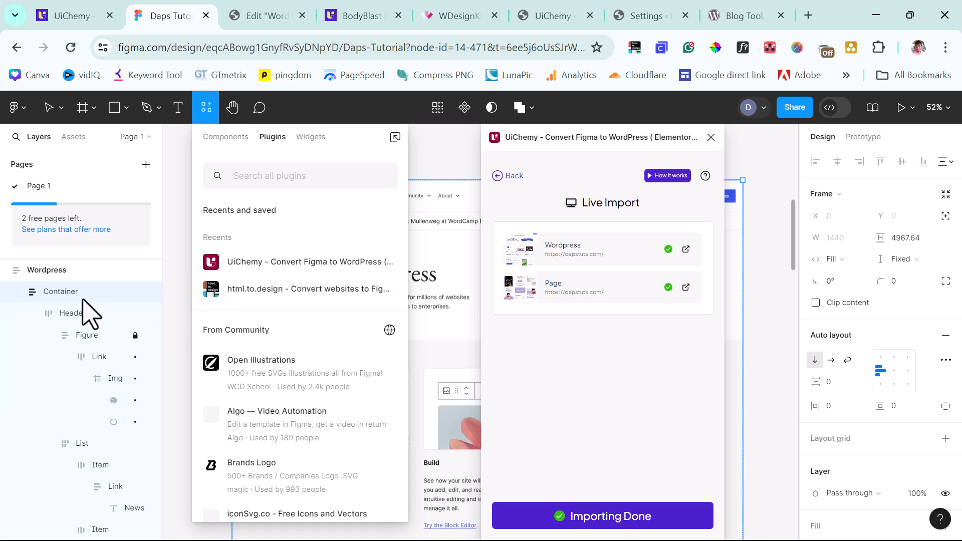
pyautogui.click(174, 224)
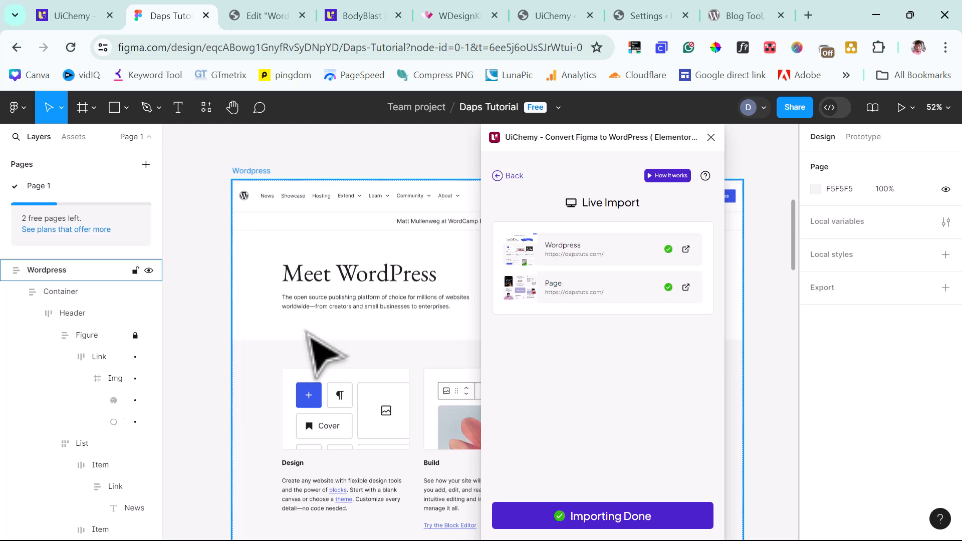
# Switch to the UiChemy website, open its pricing plans and examine the prices and included features of each plan
pyautogui.click(75, 17)
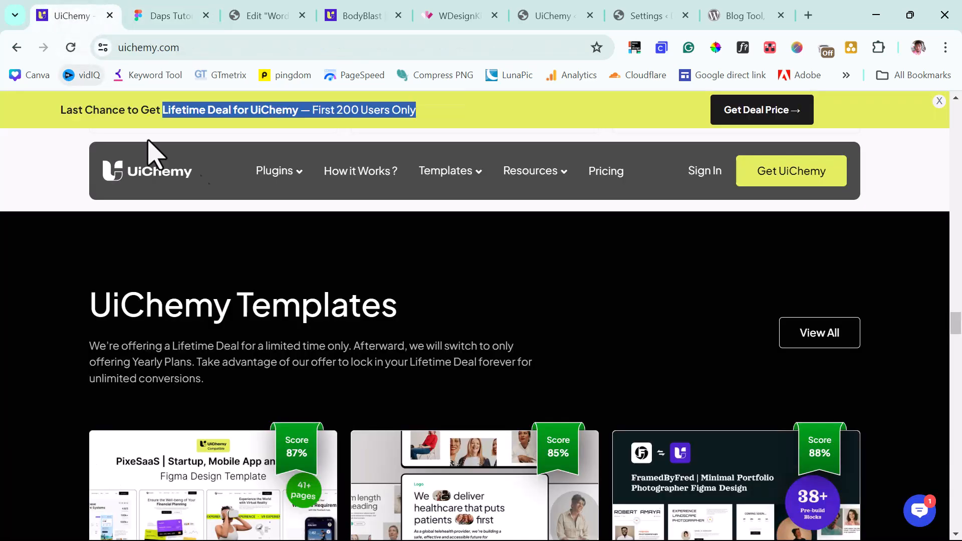
pyautogui.click(607, 173)
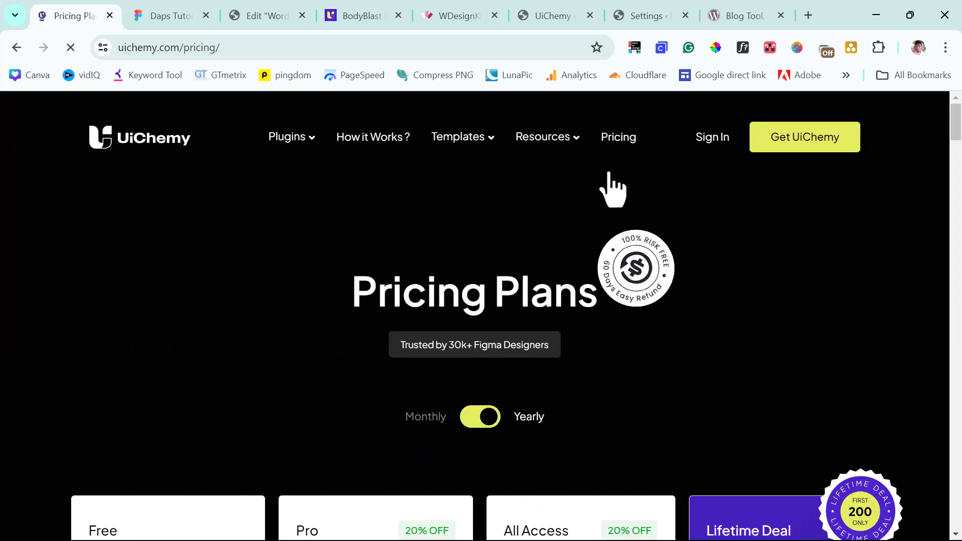
pyautogui.scroll(-4, 917, 305)
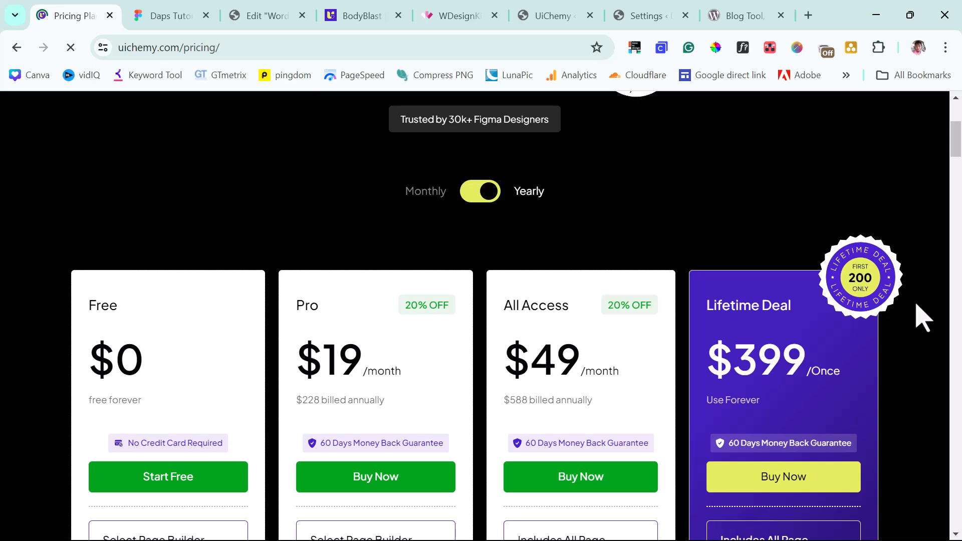
pyautogui.scroll(-3, 923, 318)
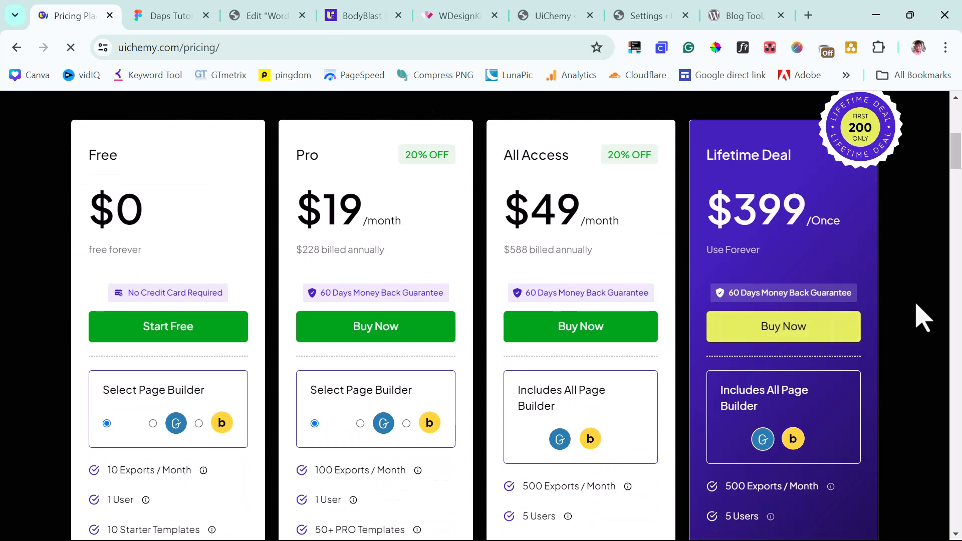
pyautogui.scroll(-4, 913, 301)
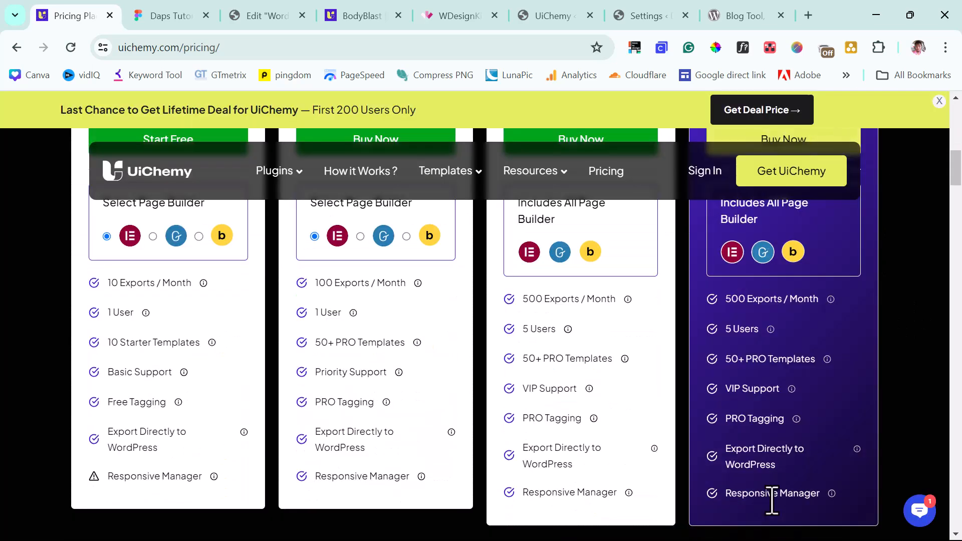